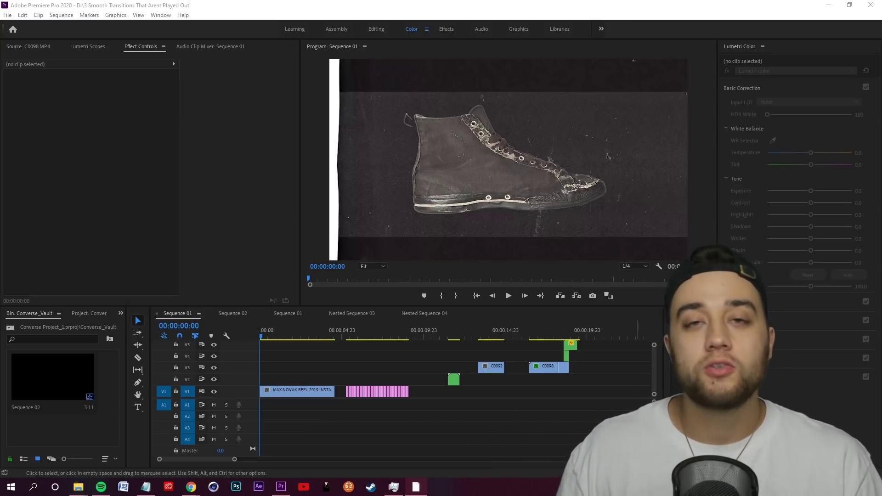
pyautogui.click(376, 363)
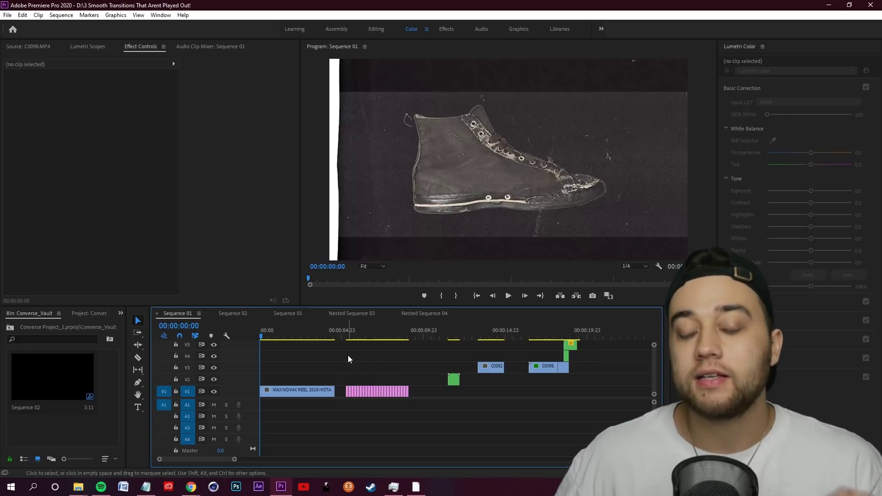
pyautogui.moveTo(342, 364); pyautogui.dragTo(528, 366)
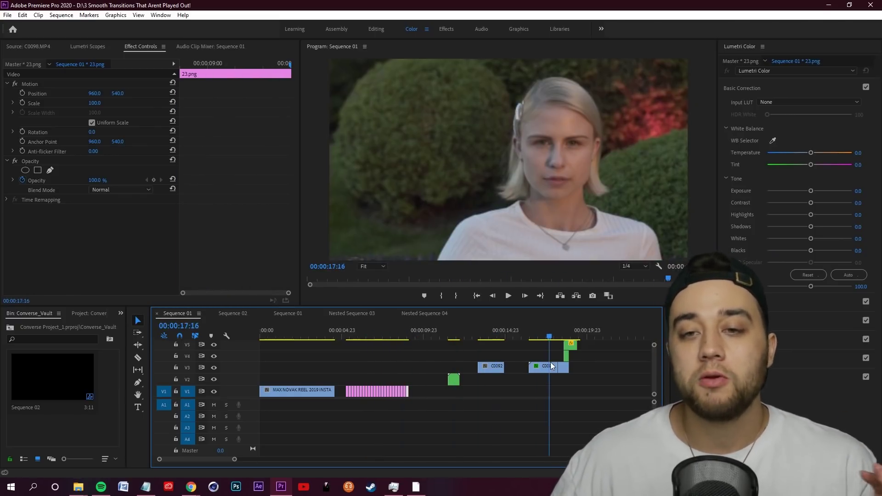
pyautogui.click(604, 363)
pyautogui.press('=')
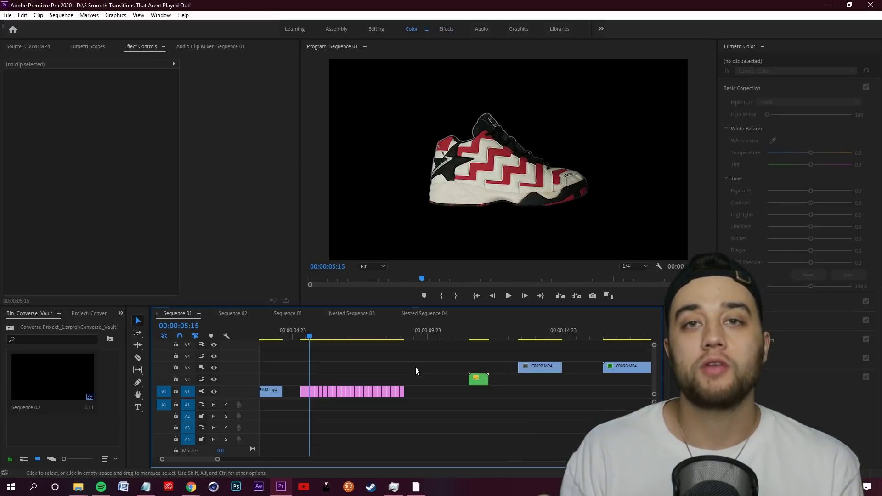
# Step: Examine frame by frame how the shoes replace each other in the reel clip at the start of track V1
pyautogui.moveTo(309, 337); pyautogui.dragTo(277, 365)
pyautogui.press('=')
pyautogui.moveTo(280, 334); pyautogui.dragTo(289, 334)
pyautogui.press('Right')
pyautogui.press('Right')
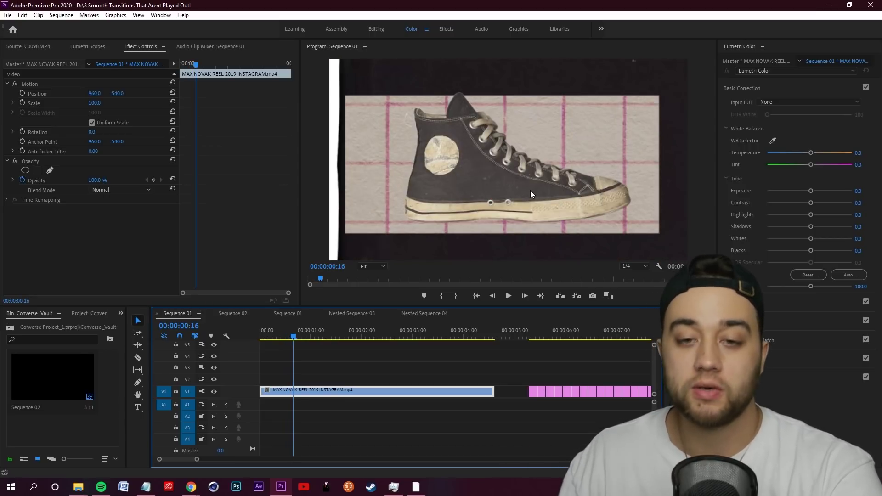
pyautogui.press('Left')
pyautogui.press('Left')
pyautogui.press('Right')
pyautogui.press('Right')
pyautogui.press('Right')
pyautogui.press('Right')
pyautogui.press('Right')
pyautogui.press('Right')
pyautogui.press('Right')
pyautogui.press('Right')
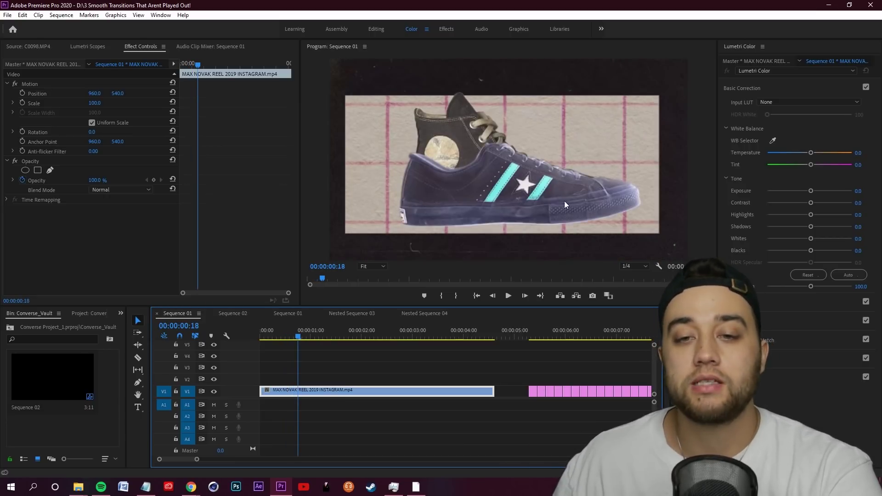
pyautogui.press('Right')
pyautogui.press('Right')
pyautogui.press('Right')
pyautogui.press('Right')
pyautogui.press('Right')
pyautogui.press('Right')
pyautogui.press('Right')
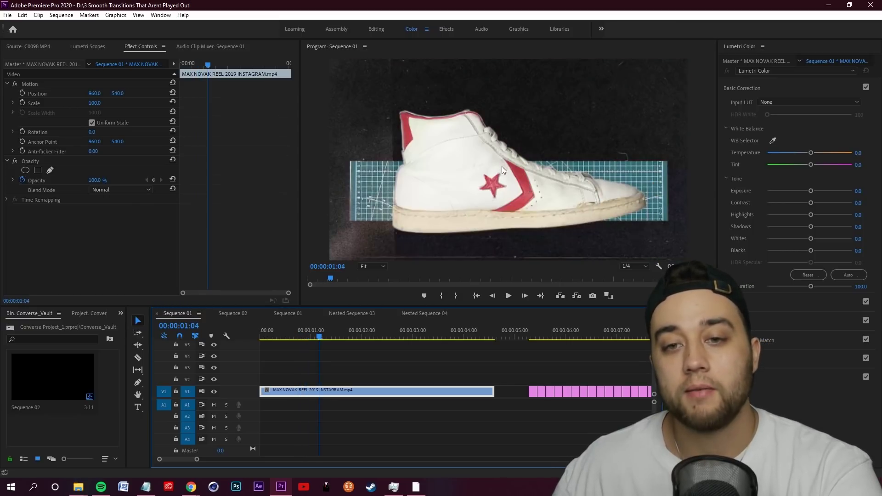
pyautogui.press('Right')
pyautogui.press('Right')
pyautogui.press('Right')
pyautogui.press('Right')
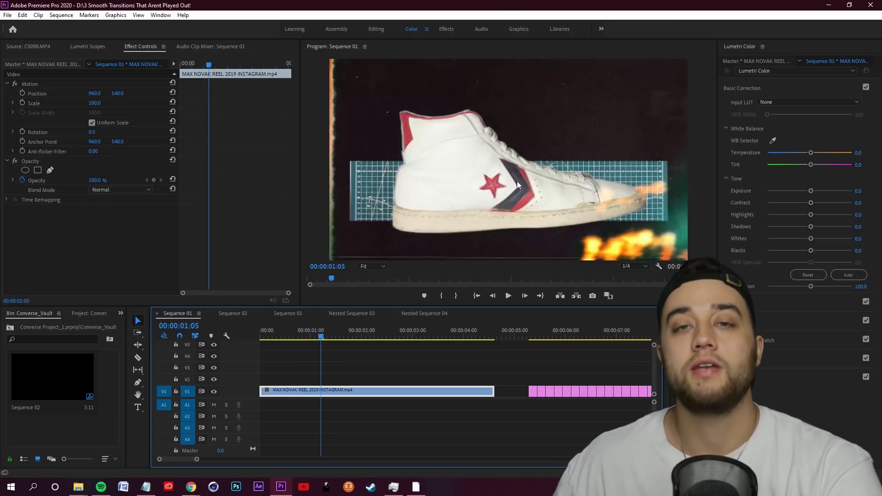
pyautogui.press('Right')
pyautogui.press('Right')
pyautogui.press('Right')
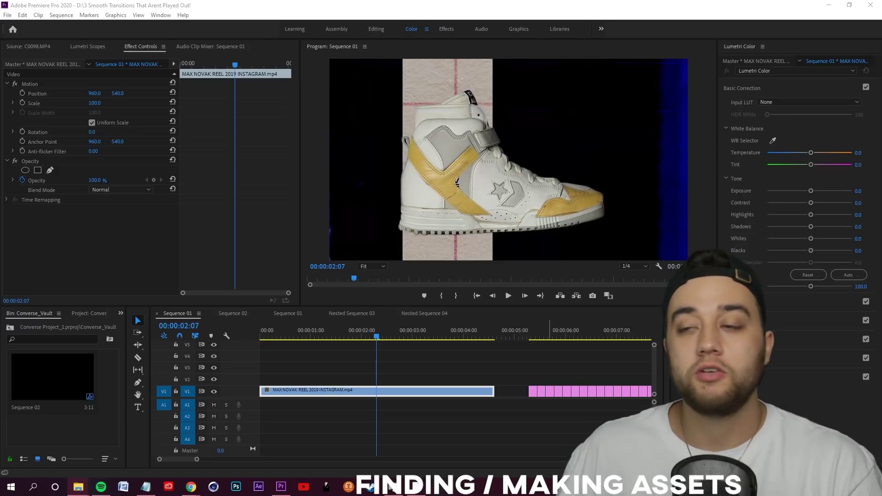
# Step: Browse the "cars side" image results in the browser and start saving the enlarged black car silhouette image
pyautogui.moveTo(590, 238); pyautogui.dragTo(319, 372)
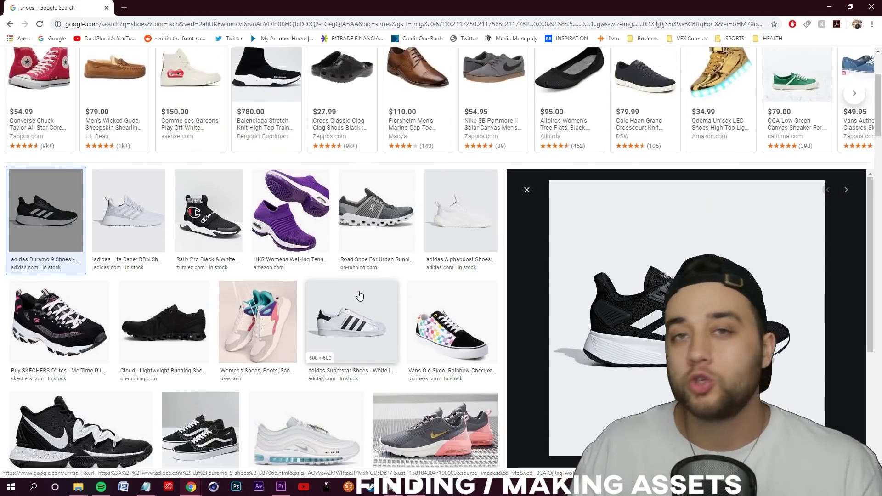
pyautogui.scroll(3, 205, 84)
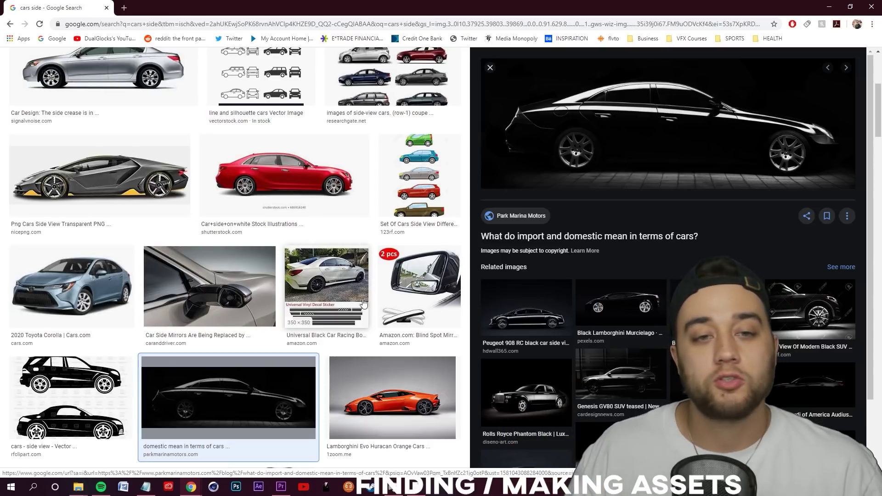
pyautogui.scroll(1, 363, 301)
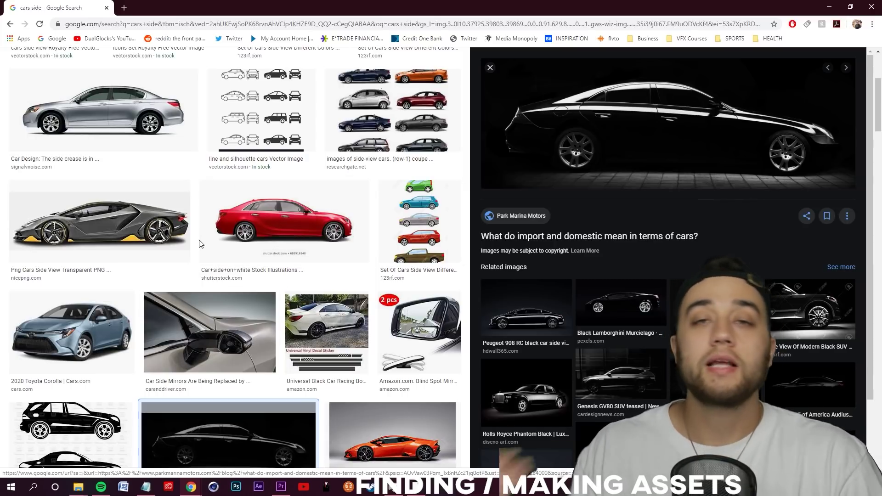
pyautogui.rightClick(636, 116)
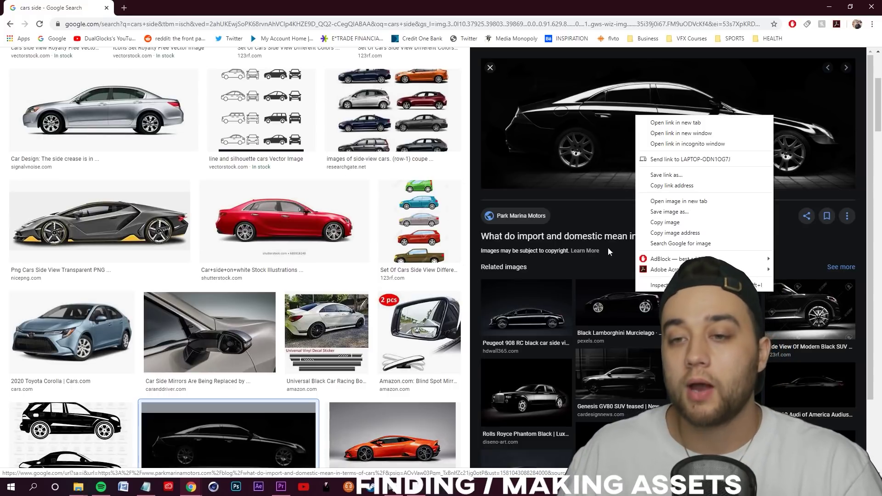
pyautogui.click(669, 211)
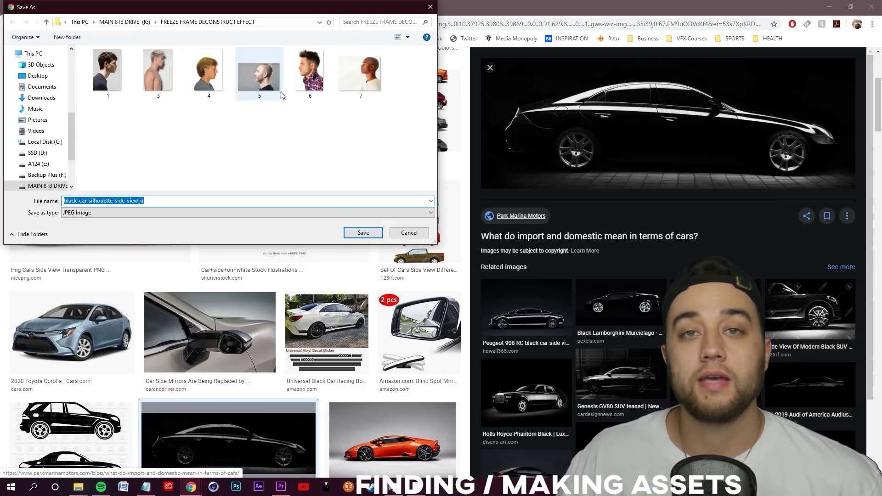
pyautogui.rightClick(199, 140)
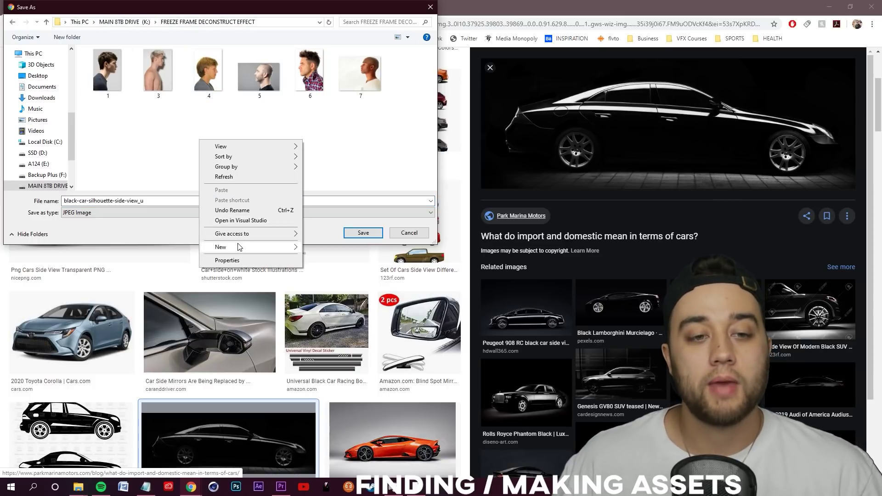
pyautogui.moveTo(254, 248)
pyautogui.click(335, 250)
# Step: Create a folder named "Car Side Shots" inside FREEZE FRAME DECONSTRUCT EFFECT and save the black car image there as 1
pyautogui.rightClick(155, 149)
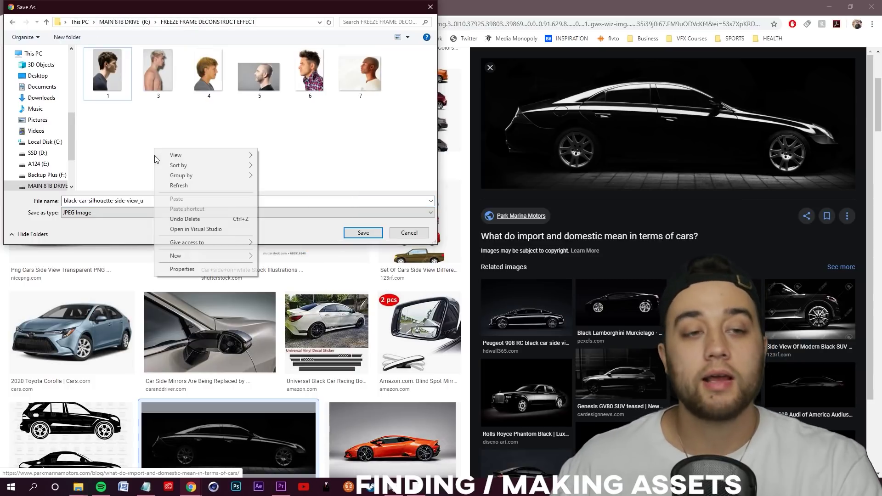
pyautogui.moveTo(204, 255)
pyautogui.click(272, 256)
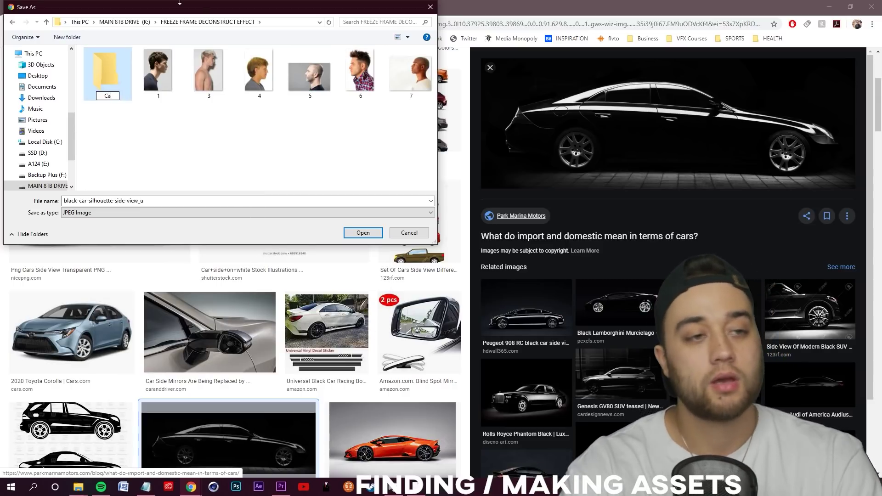
pyautogui.write('Car Side Sh')
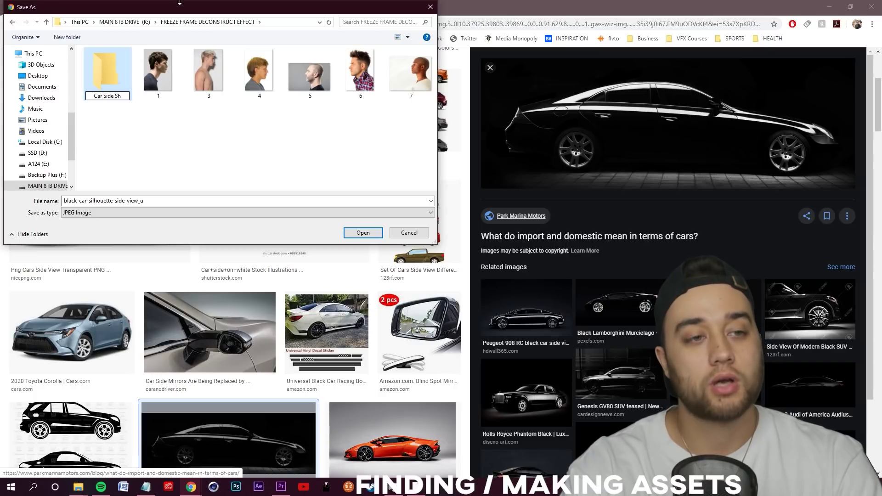
pyautogui.write('ots')
pyautogui.press('Return')
pyautogui.press('Return')
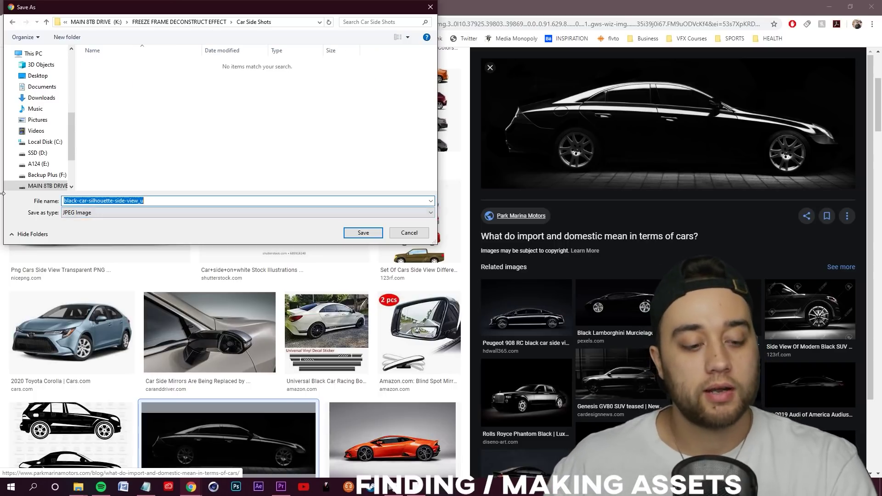
pyautogui.click(363, 233)
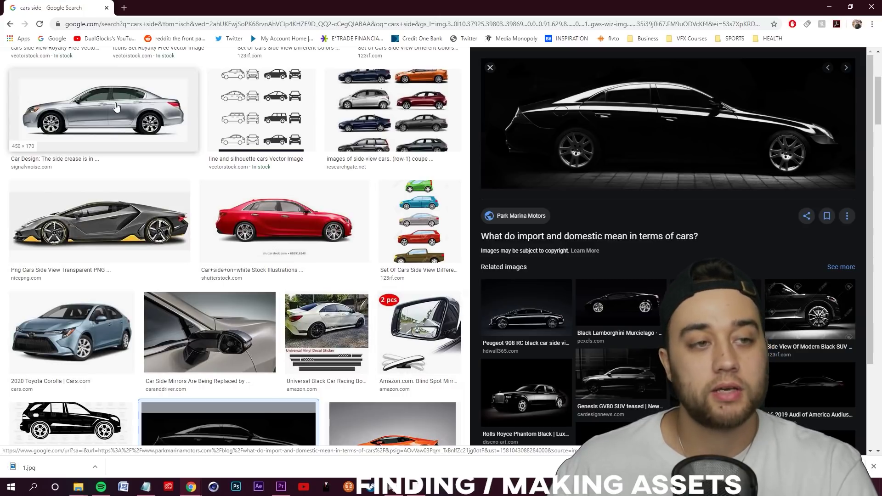
# Step: Filter the "cars side" image results by color to show only transparent images
pyautogui.click(101, 113)
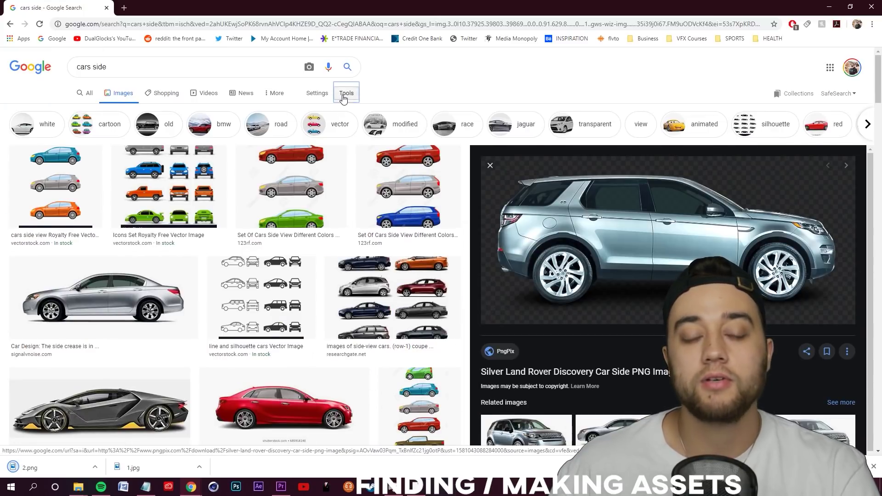
pyautogui.click(345, 94)
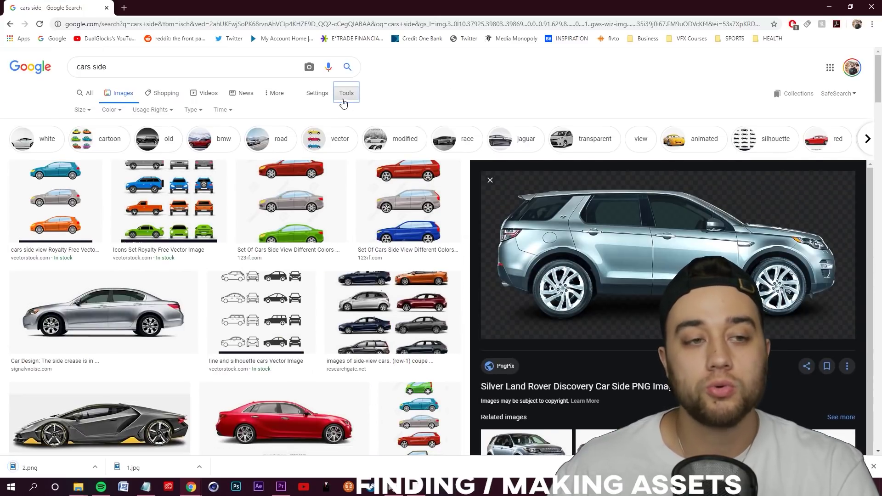
pyautogui.click(111, 110)
pyautogui.click(115, 150)
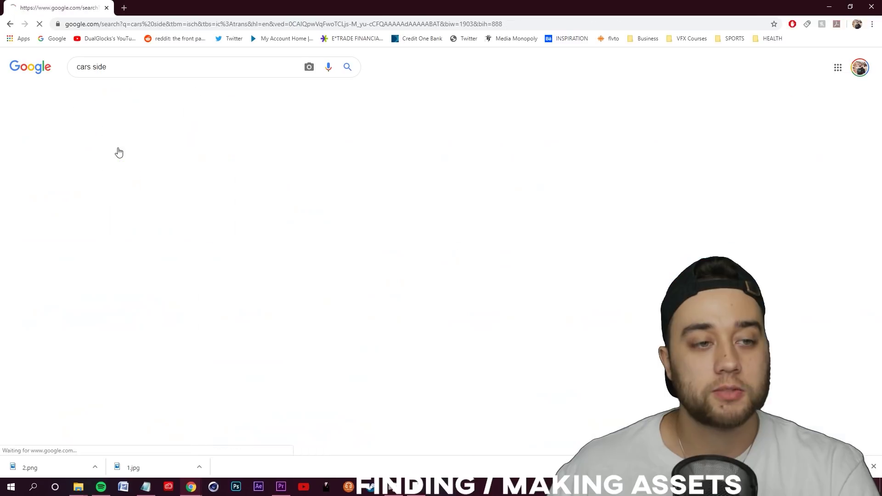
pyautogui.click(133, 166)
pyautogui.scroll(3, 124, 232)
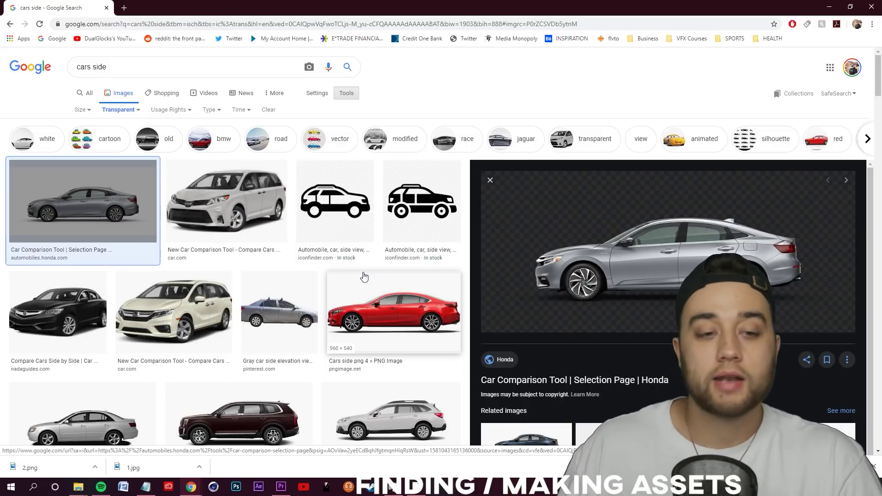
# Step: Save the transparent red side-view car image as 3
pyautogui.click(363, 278)
pyautogui.rightClick(602, 161)
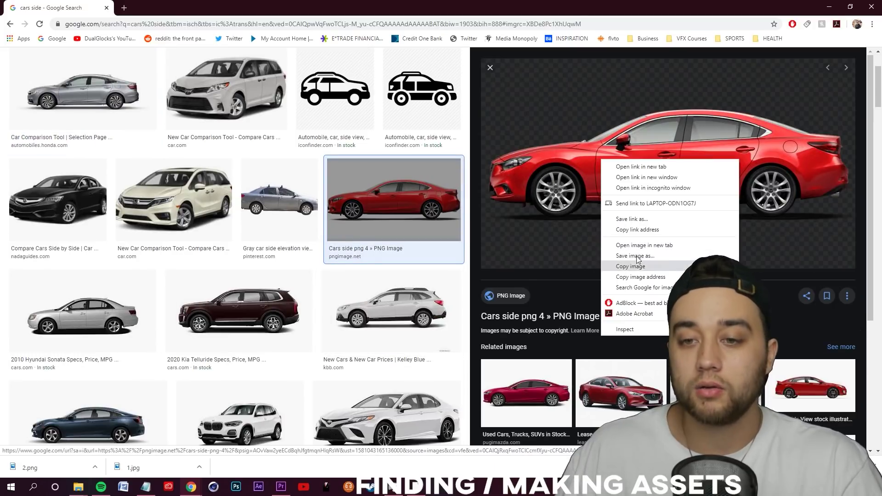
pyautogui.click(638, 259)
pyautogui.write('3')
pyautogui.press('Return')
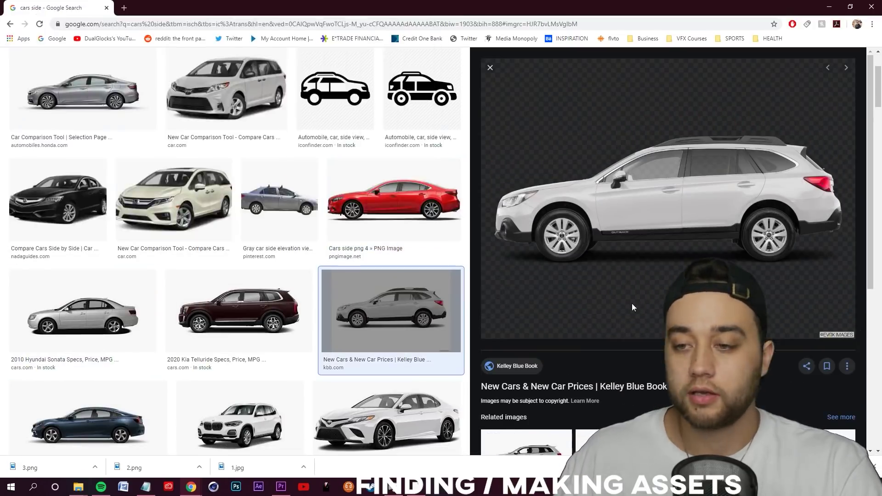
# Step: Save the white convertible side-view image as 7 in the Car Side Shots folder
pyautogui.rightClick(578, 203)
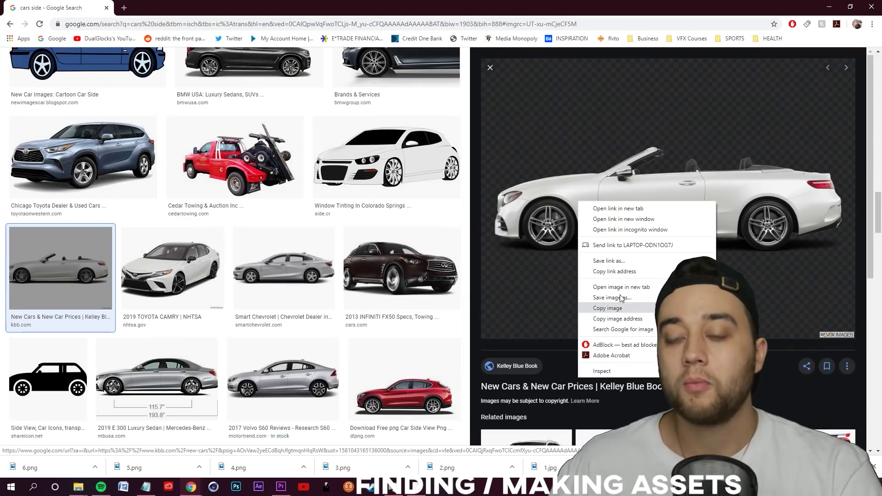
pyautogui.click(620, 297)
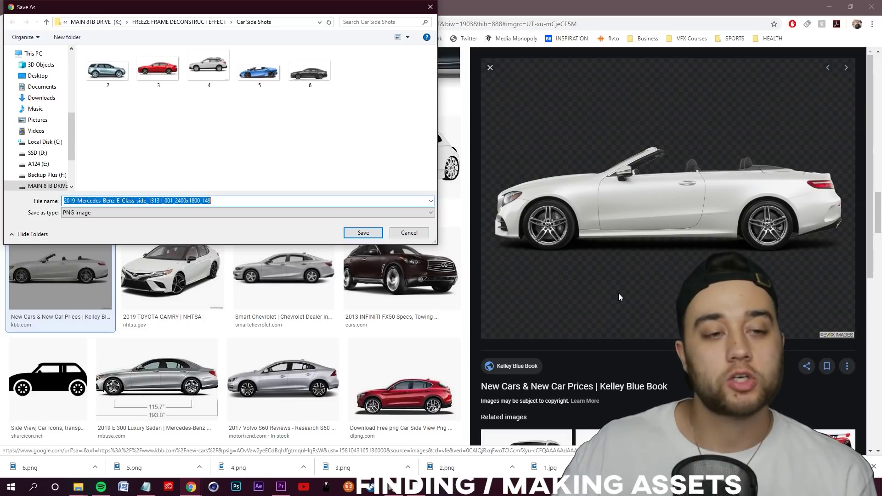
pyautogui.write('7')
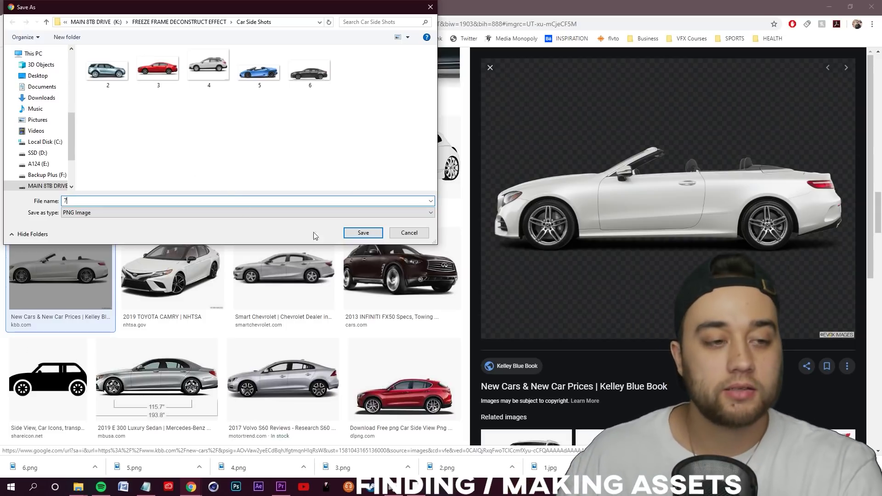
pyautogui.click(363, 233)
# Step: Switch to Premiere Pro and play the sequence from the start to review the shoe animation
pyautogui.click(282, 487)
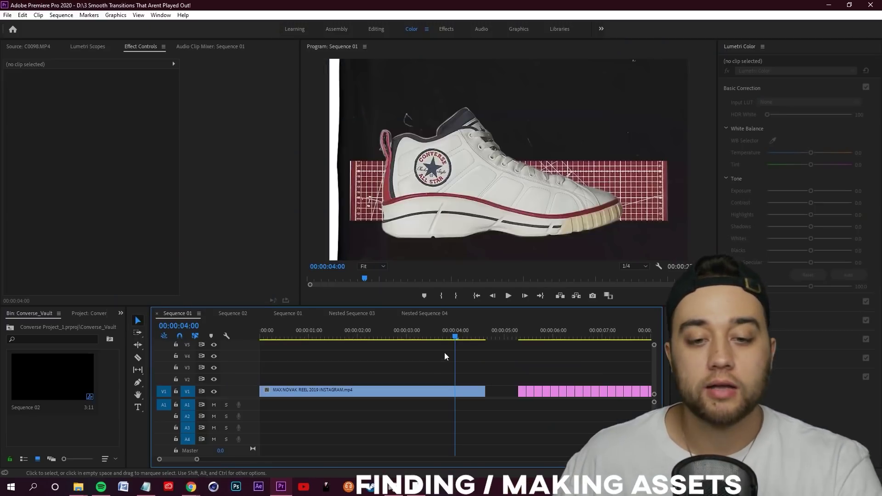
pyautogui.press('Home')
pyautogui.press('space')
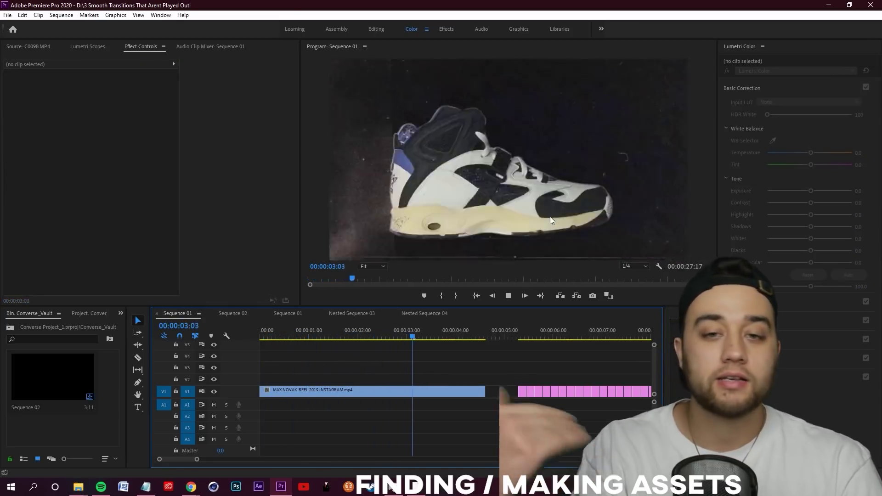
pyautogui.click(549, 216)
pyautogui.press('space')
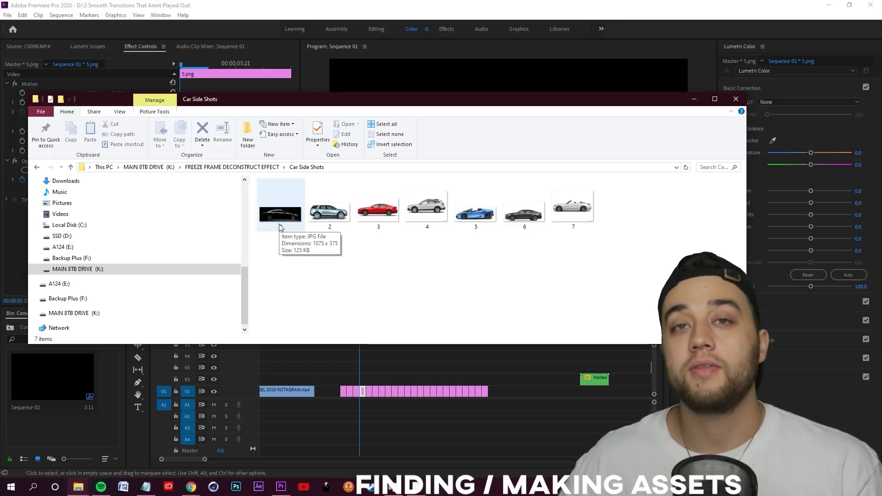
# Step: Try the black car image 1.jpg on track V3 above the shoe stills and remove it
pyautogui.moveTo(277, 227); pyautogui.dragTo(447, 356)
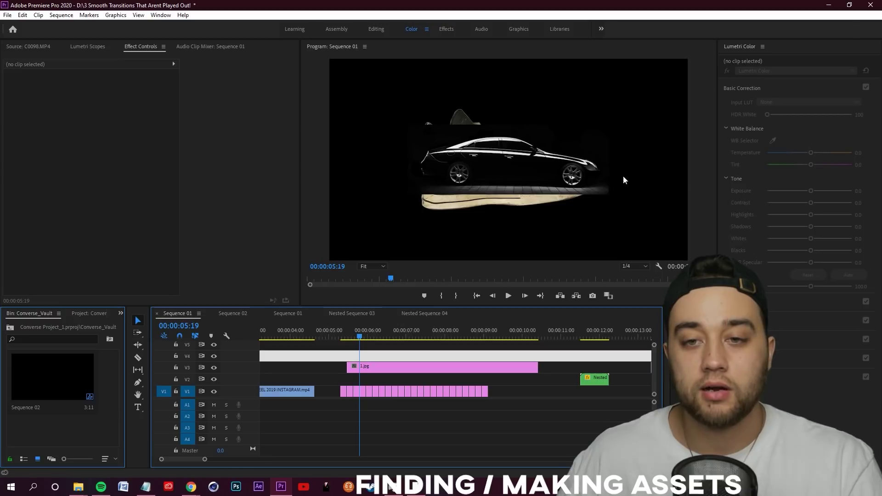
pyautogui.press('`')
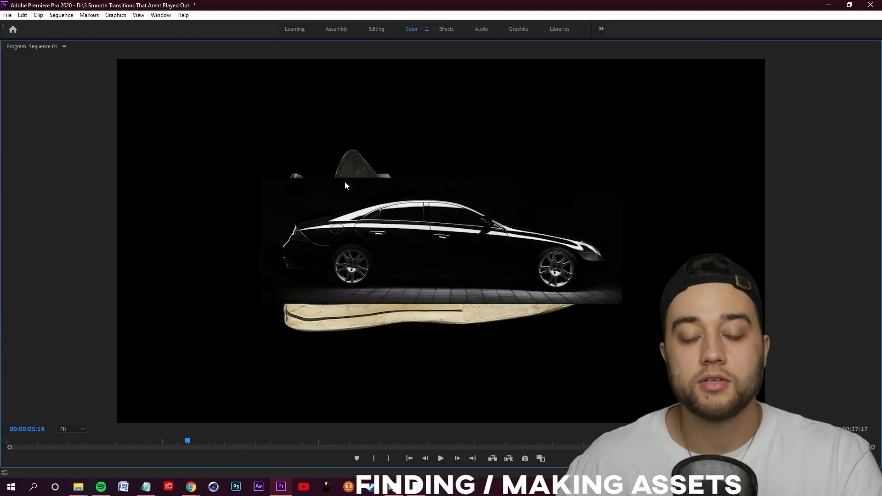
pyautogui.press('`')
pyautogui.click(379, 368)
pyautogui.press('Delete')
# Step: Place the silver SUV image 2.png from the Car Side Shots folder on track V3 above the shoe stills and scale it to 51
pyautogui.click(80, 492)
pyautogui.click(145, 454)
pyautogui.moveTo(338, 220); pyautogui.dragTo(370, 368)
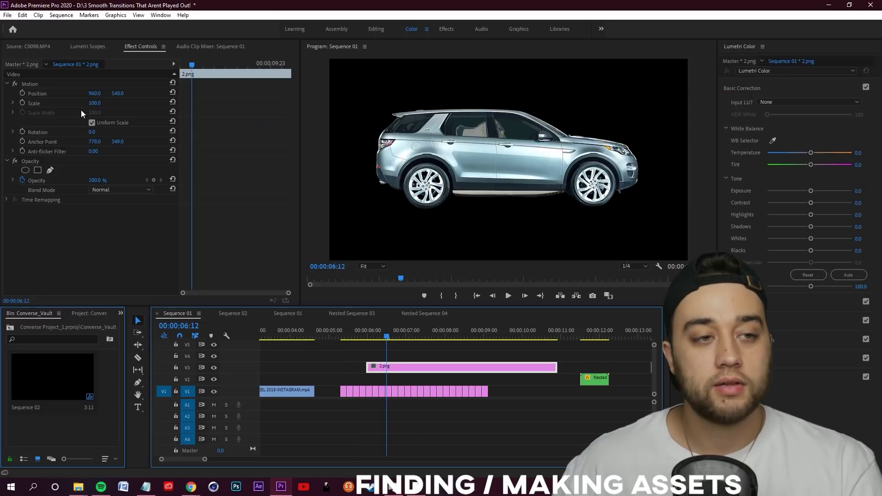
pyautogui.moveTo(94, 102); pyautogui.dragTo(72, 103)
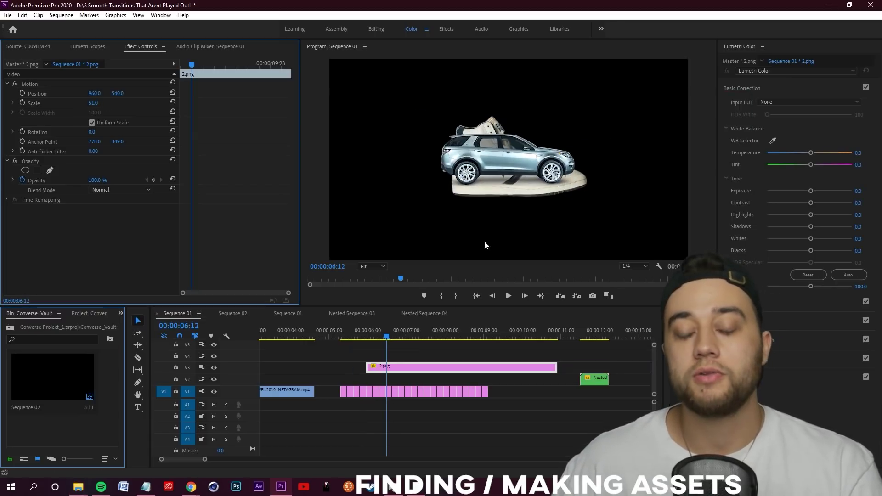
# Step: Remove the silver SUV image 2.png from track V3
pyautogui.click(438, 366)
pyautogui.press('Delete')
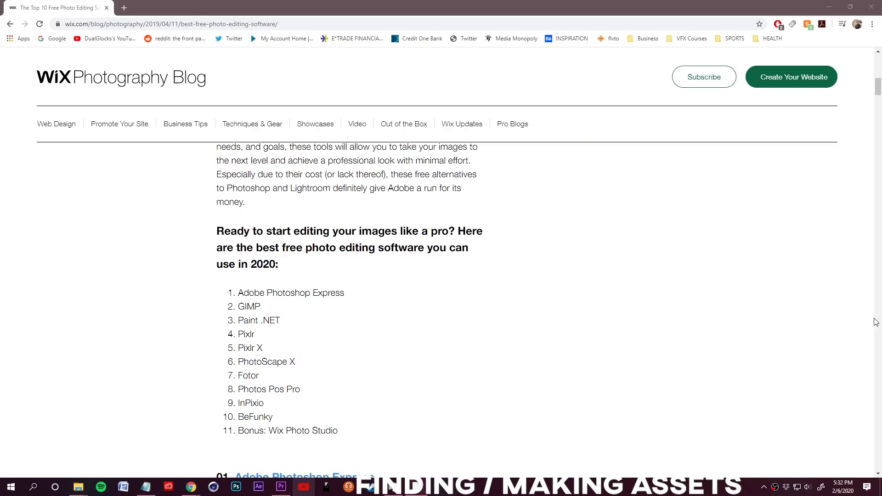
# Step: Switch to the browser and review the Wix Photography Blog's list of the best free photo editing software
pyautogui.scroll(-8, 686, 301)
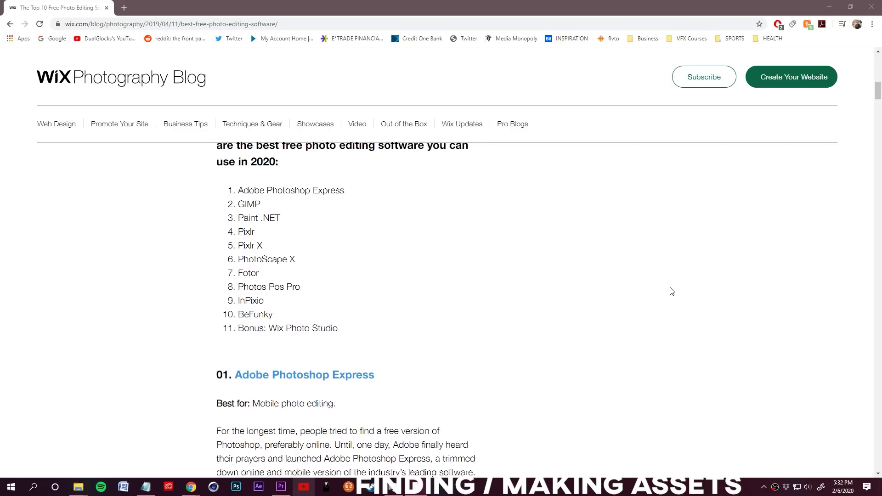
pyautogui.scroll(-10, 670, 294)
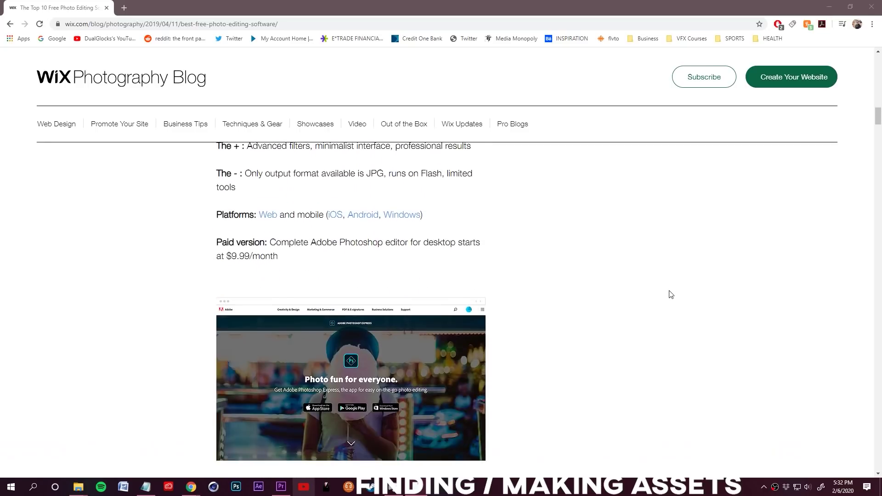
pyautogui.scroll(-11, 669, 294)
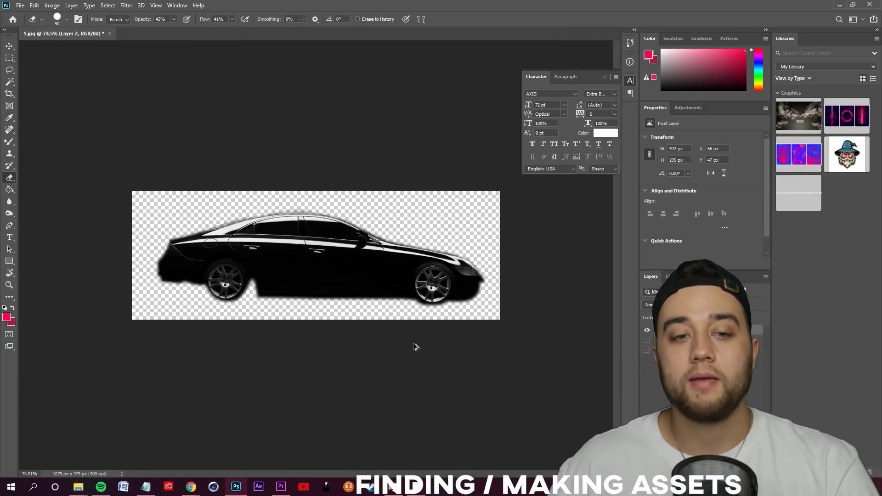
# Step: Switch to Photoshop and save the cut-out black car as PNG file 1 in the Car Side Shots folder, using the large file size option
pyautogui.scroll(-2, 415, 347)
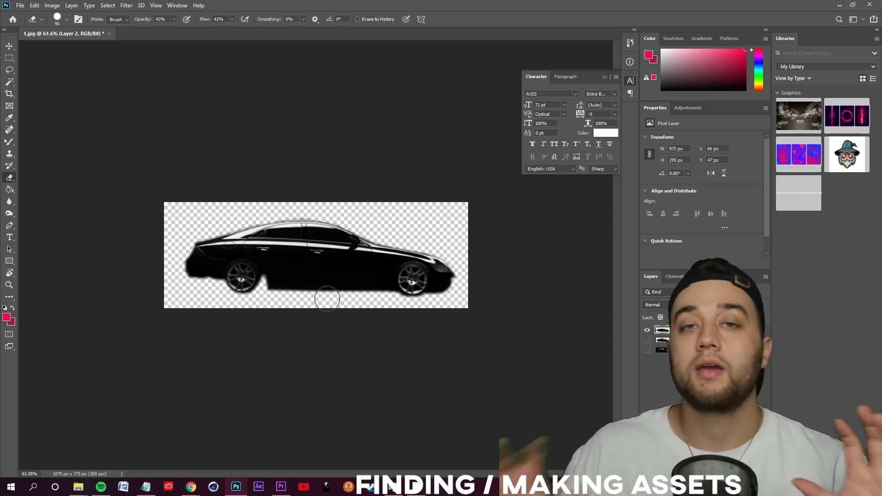
pyautogui.click(23, 6)
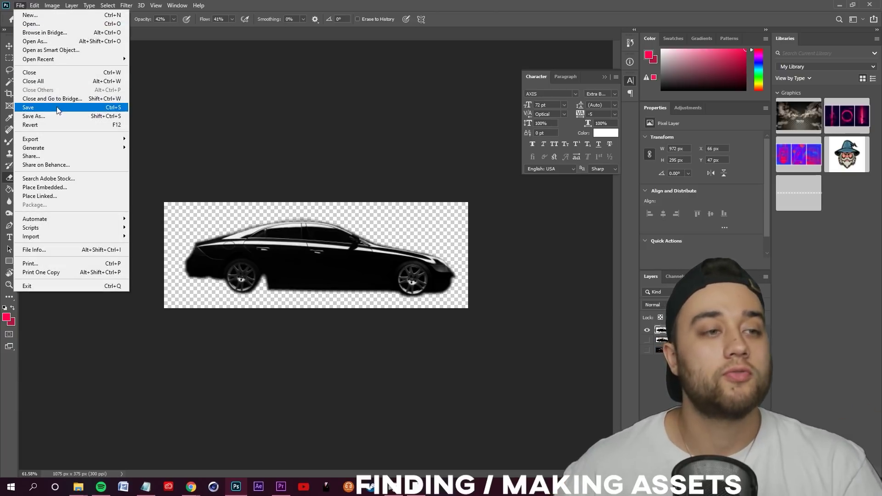
pyautogui.click(56, 114)
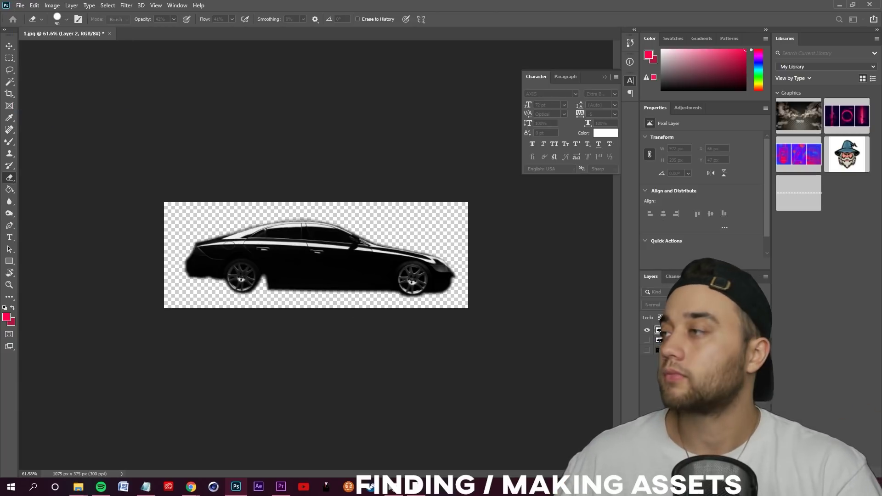
pyautogui.click(321, 284)
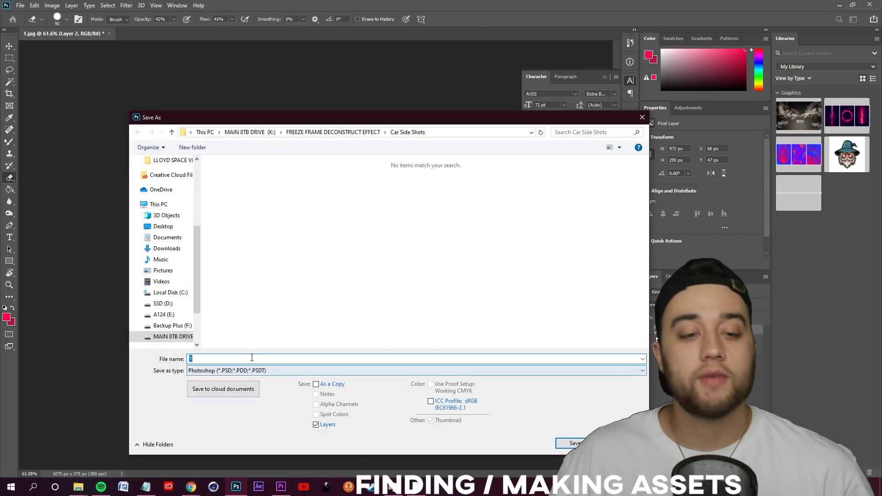
pyautogui.click(246, 375)
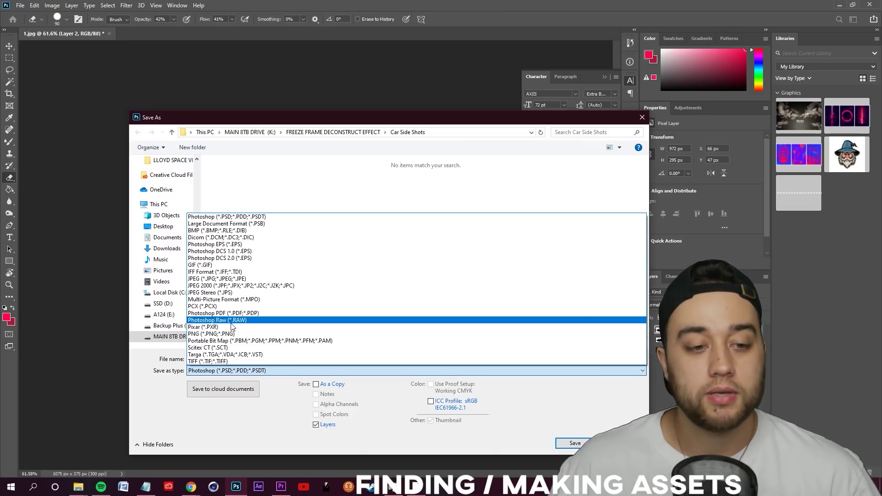
pyautogui.click(218, 334)
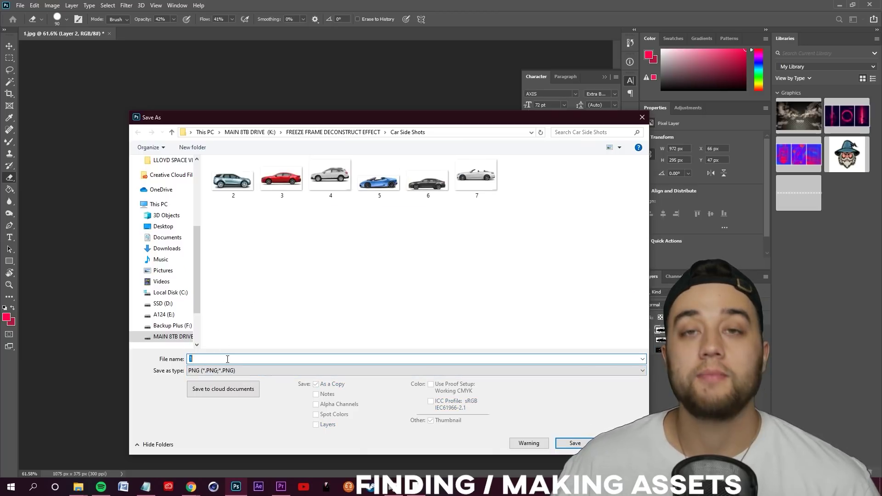
pyautogui.press('Return')
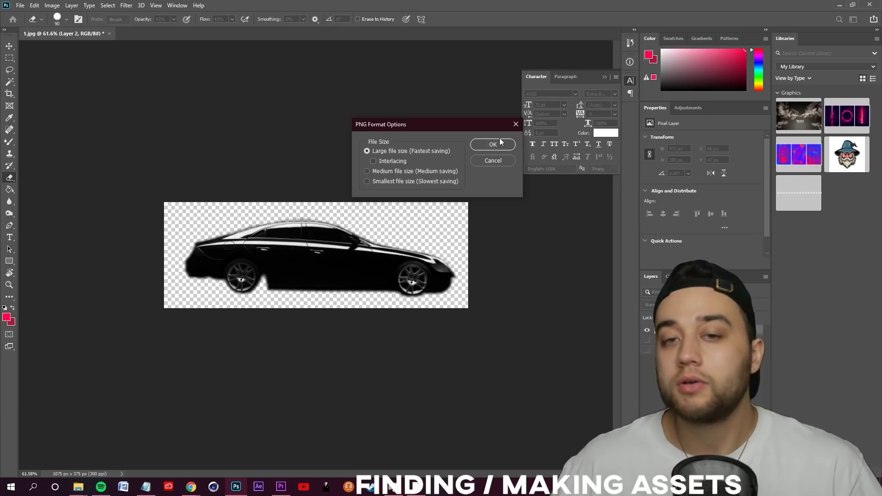
pyautogui.click(500, 142)
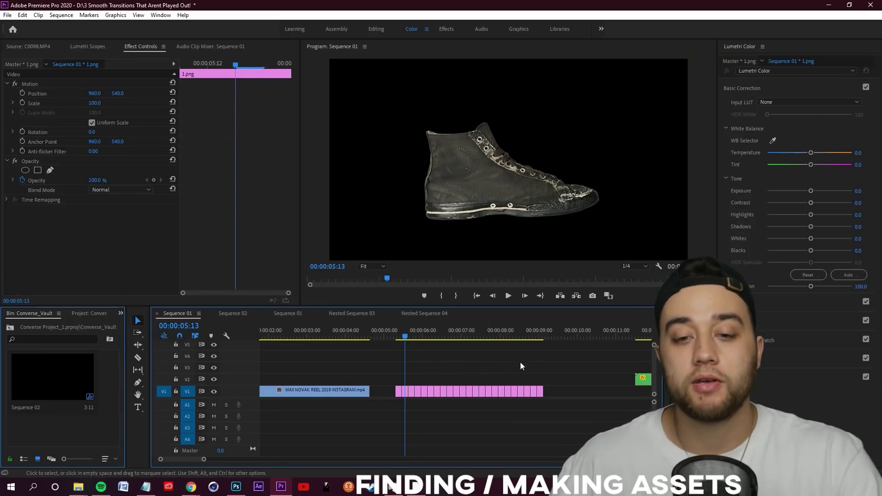
# Step: Switch to Premiere Pro and replay the shoe stills on track V1 several times to review the rapid image changes
pyautogui.click(520, 362)
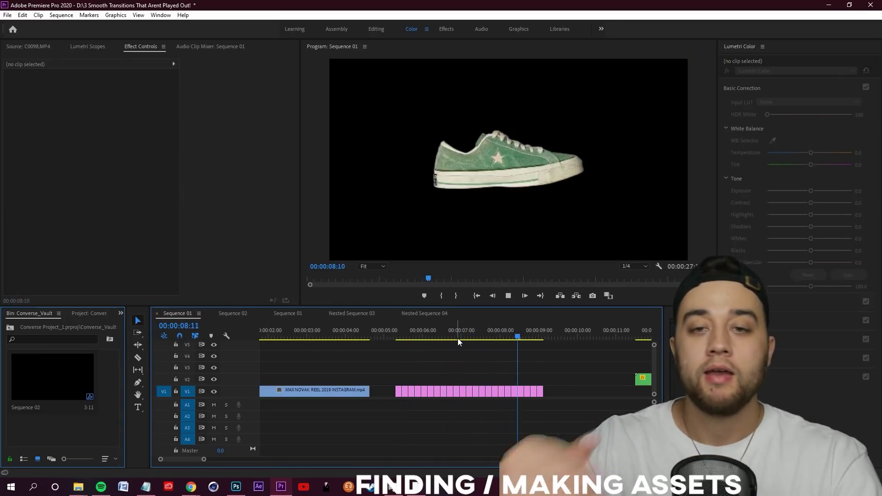
pyautogui.click(376, 340)
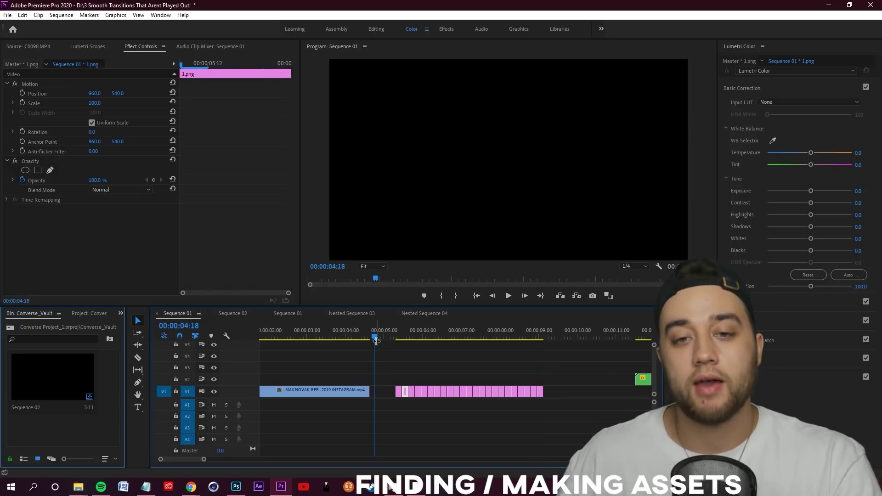
pyautogui.press('space')
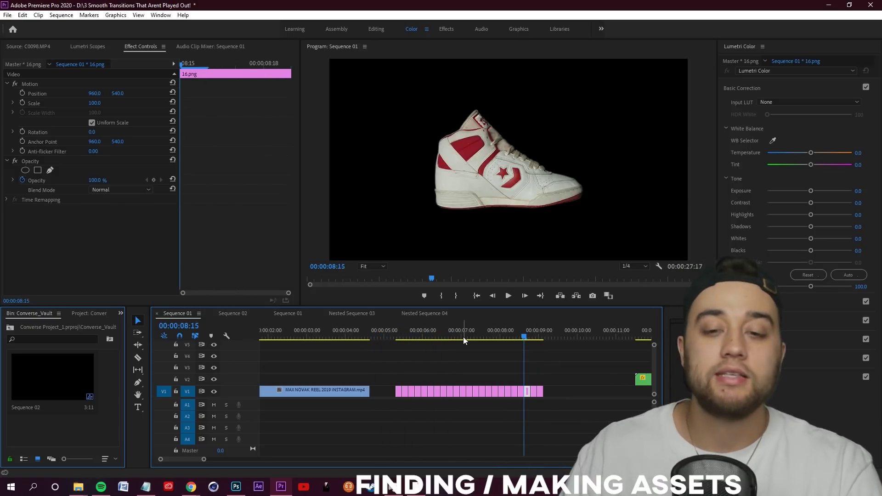
pyautogui.moveTo(526, 337); pyautogui.dragTo(396, 338)
pyautogui.press('space')
pyautogui.click(529, 365)
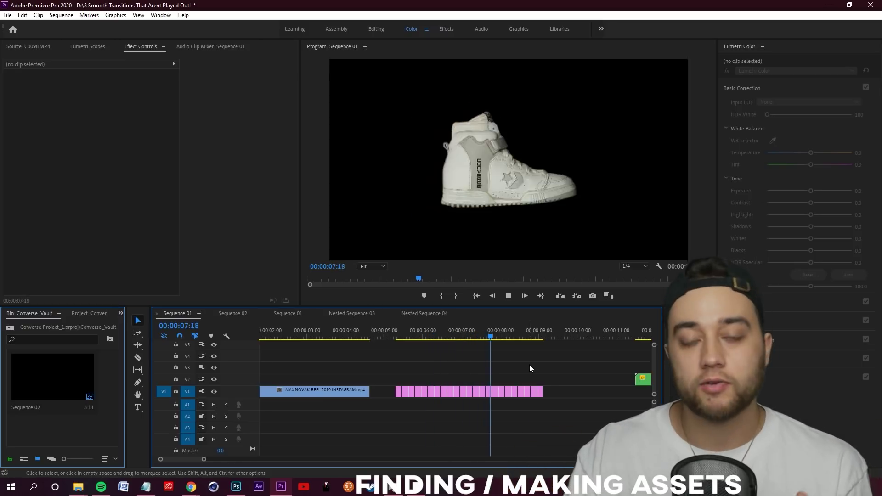
pyautogui.press('space')
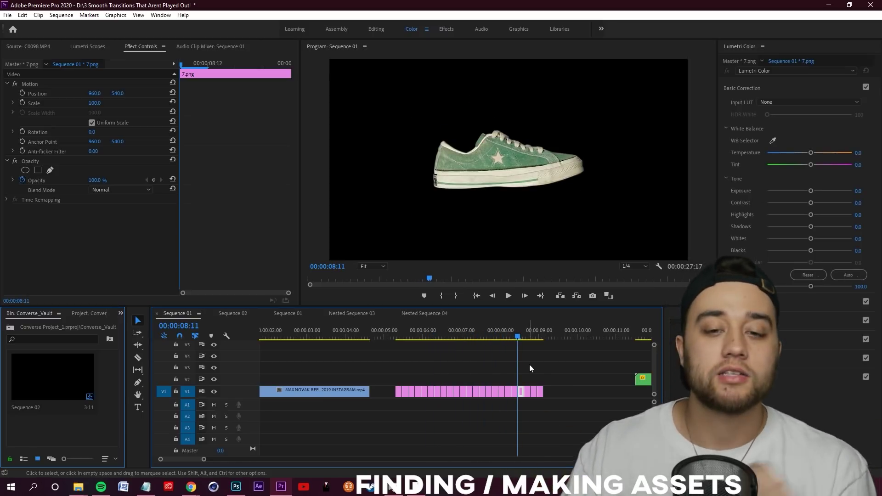
# Step: Play the reel clip from the start of Sequence 01 to review its finished shoe animation
pyautogui.moveTo(523, 337); pyautogui.dragTo(259, 341)
pyautogui.press('space')
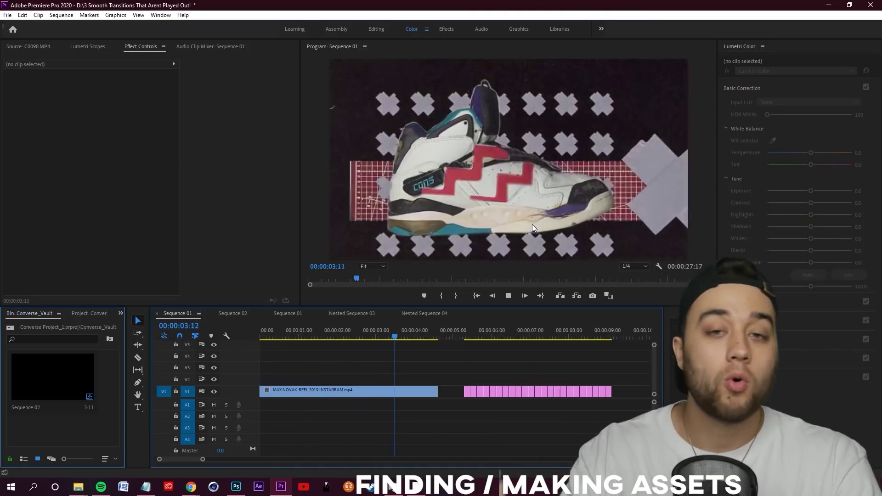
pyautogui.press('space')
pyautogui.scroll(-2, 522, 357)
pyautogui.scroll(-2, 522, 357)
# Step: Create a new sequence named Sequence 02 with the ARRI 1080p 23.976 preset
pyautogui.click(8, 15)
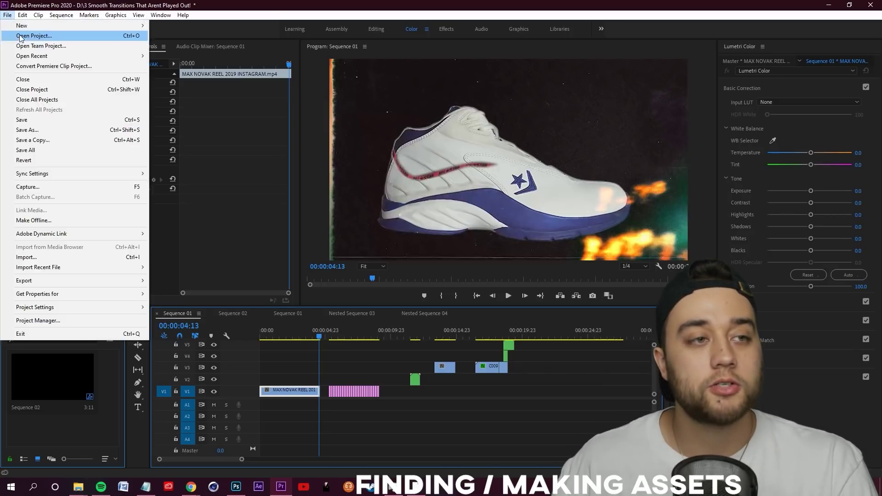
pyautogui.moveTo(22, 29)
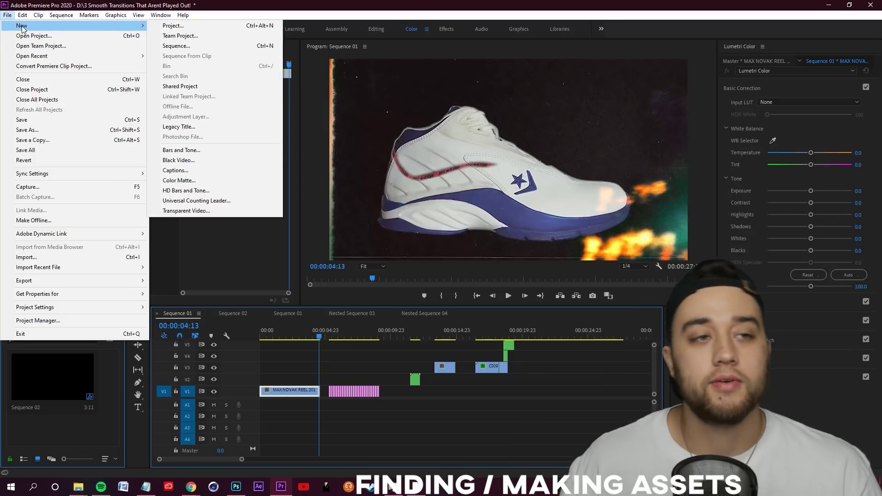
pyautogui.click(176, 46)
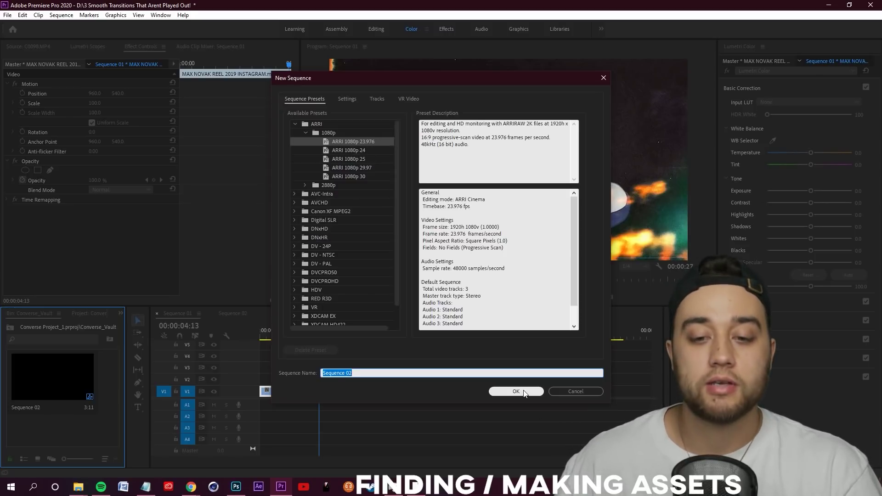
pyautogui.click(516, 391)
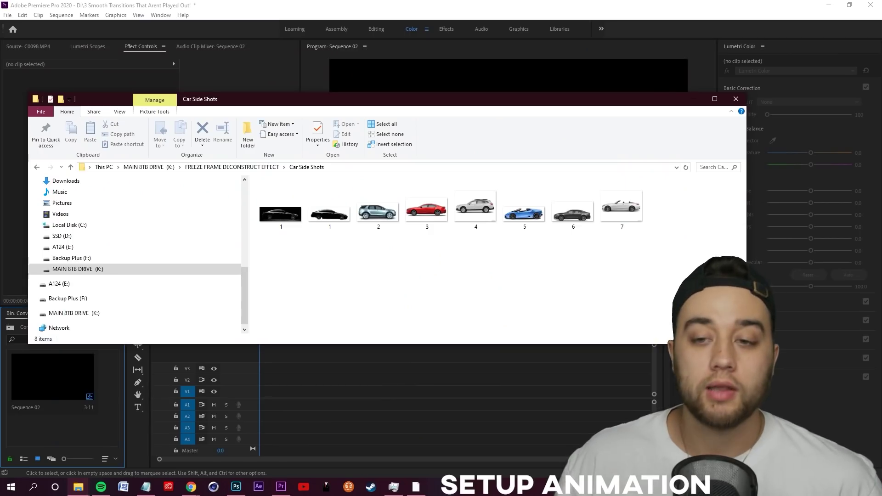
# Step: Import the seven car PNG images, 1 to 7, from the Car Side Shots folder into the Converse_Vault bin
pyautogui.moveTo(705, 277); pyautogui.dragTo(278, 210)
pyautogui.click(384, 310)
pyautogui.moveTo(706, 281); pyautogui.dragTo(327, 217)
pyautogui.moveTo(327, 217); pyautogui.dragTo(54, 423)
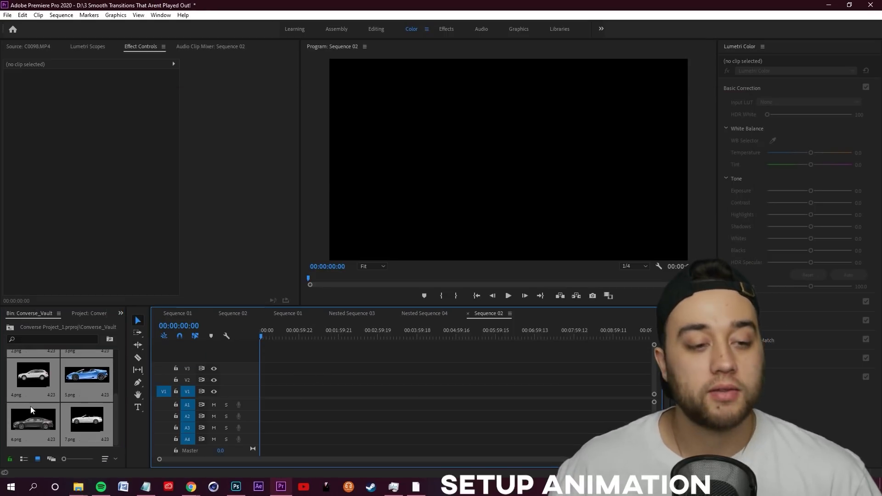
pyautogui.scroll(3, 96, 394)
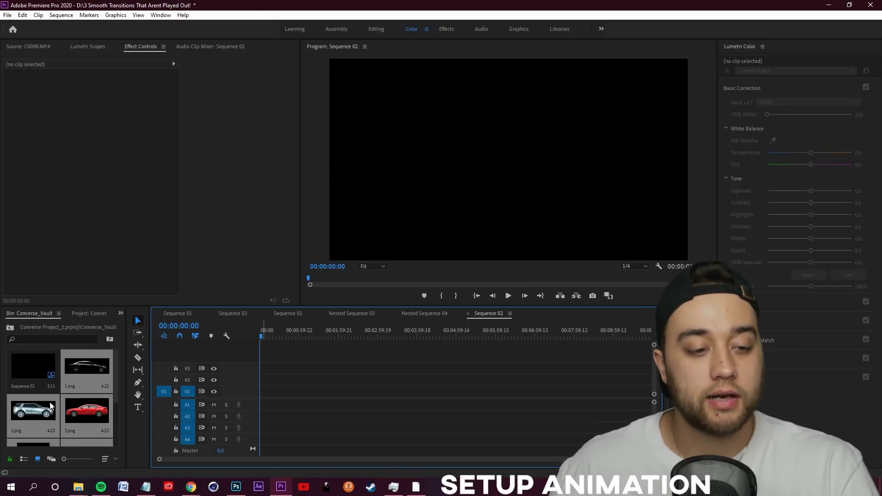
pyautogui.click(80, 373)
pyautogui.scroll(-1, 102, 418)
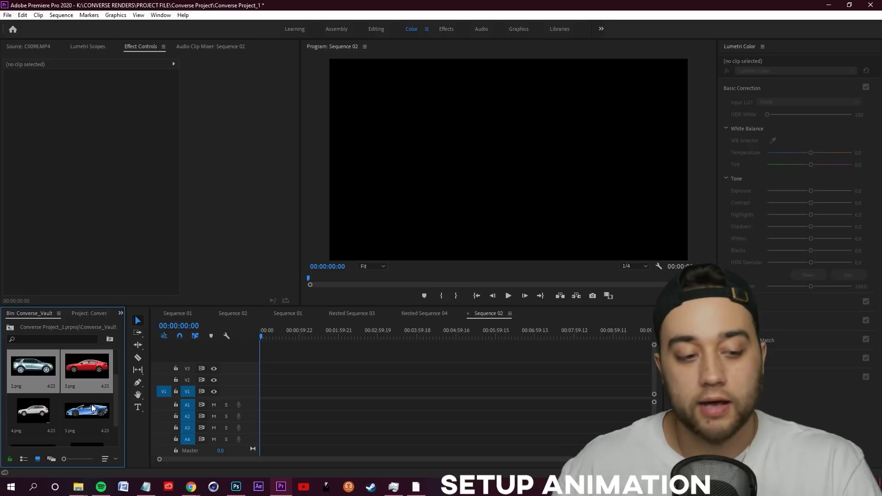
pyautogui.scroll(-1, 100, 420)
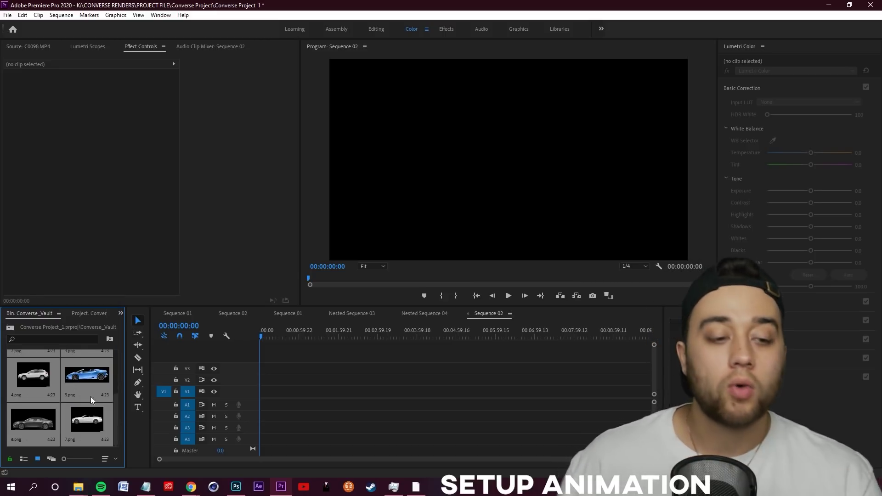
pyautogui.rightClick(86, 378)
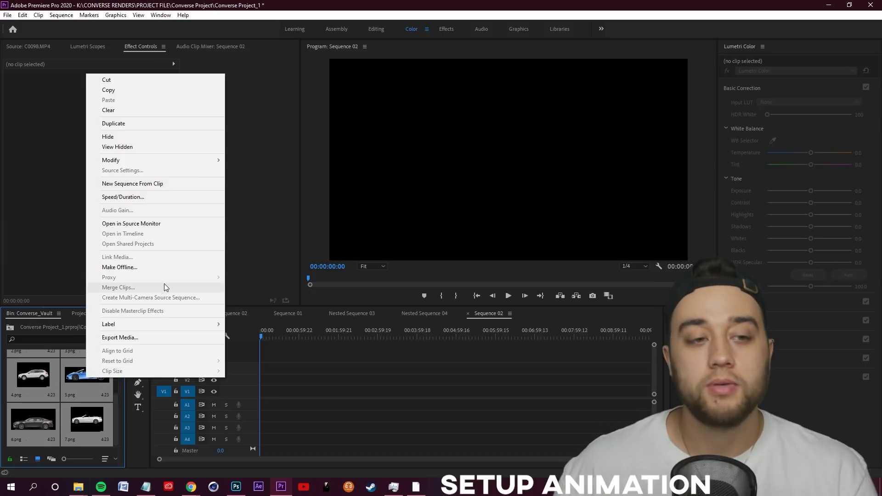
pyautogui.click(149, 199)
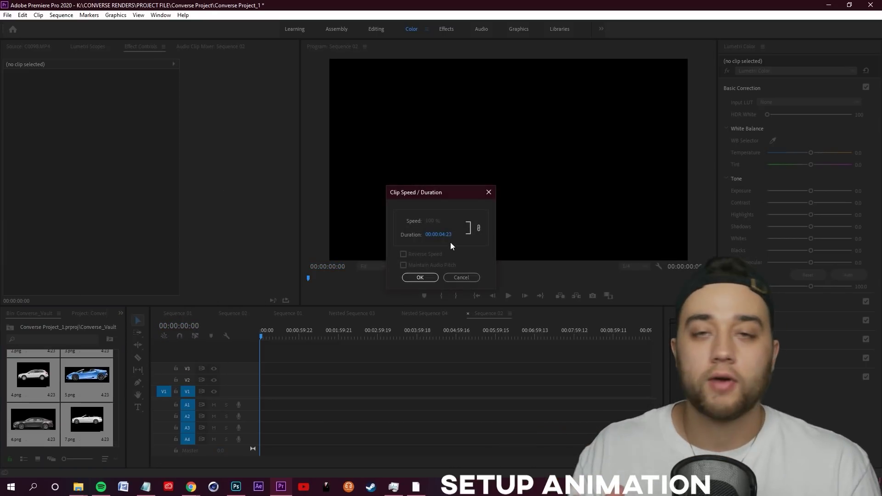
pyautogui.press('Return')
# Step: Try the seven car images at their default duration on track V1 from the sequence start, and remove them after previewing
pyautogui.moveTo(92, 381); pyautogui.dragTo(381, 371)
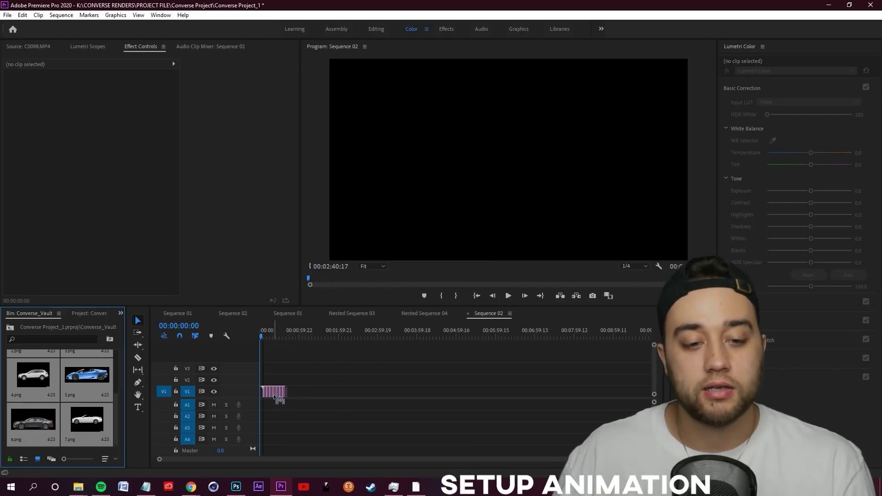
pyautogui.moveTo(276, 395); pyautogui.dragTo(267, 395)
pyautogui.press('=')
pyautogui.press('=')
pyautogui.press('=')
pyautogui.press('=')
pyautogui.press('=')
pyautogui.press('space')
pyautogui.press('=')
pyautogui.press('=')
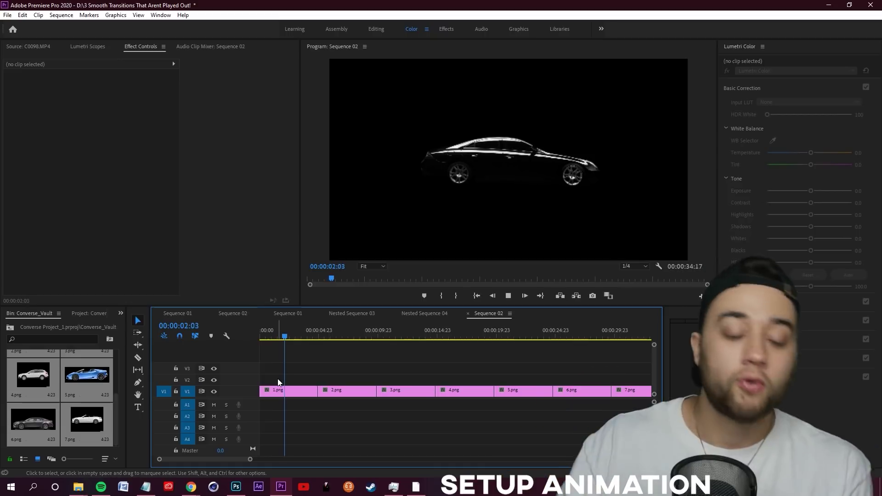
pyautogui.moveTo(290, 337); pyautogui.dragTo(360, 340)
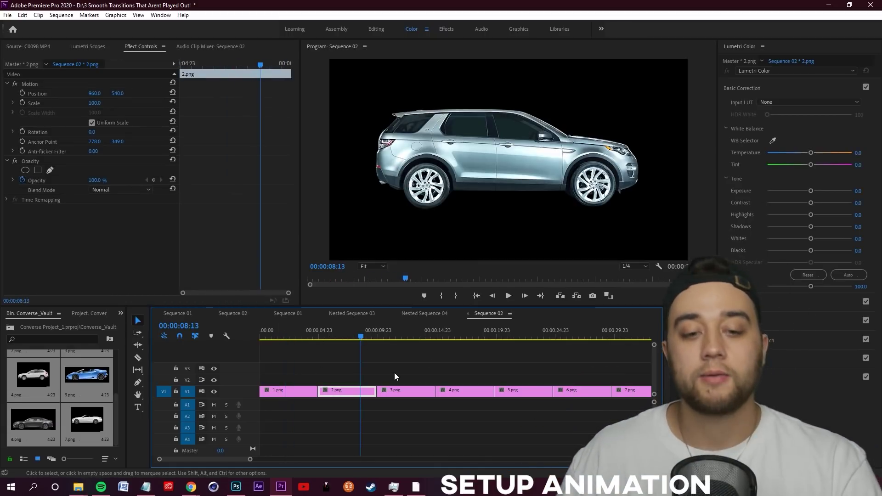
pyautogui.hotkey('ctrl', 'a')
pyautogui.press('Delete')
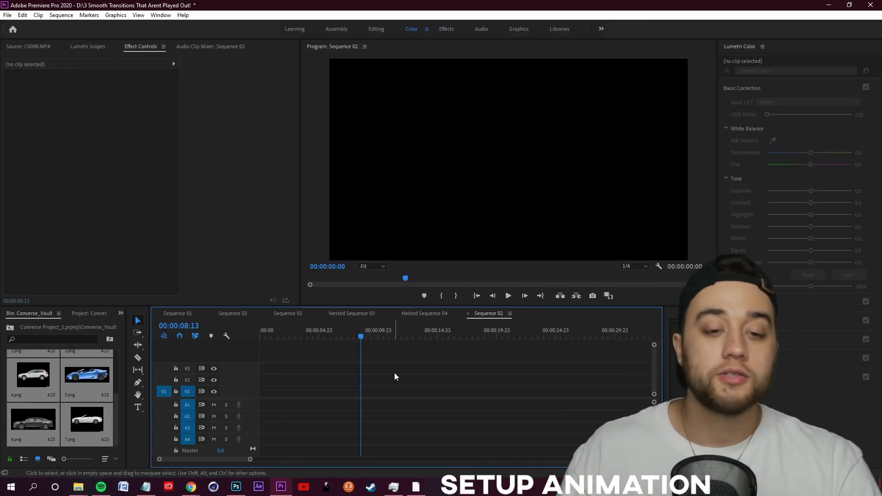
# Step: Set the duration of all seven car images in the bin to 6 frames
pyautogui.rightClick(90, 378)
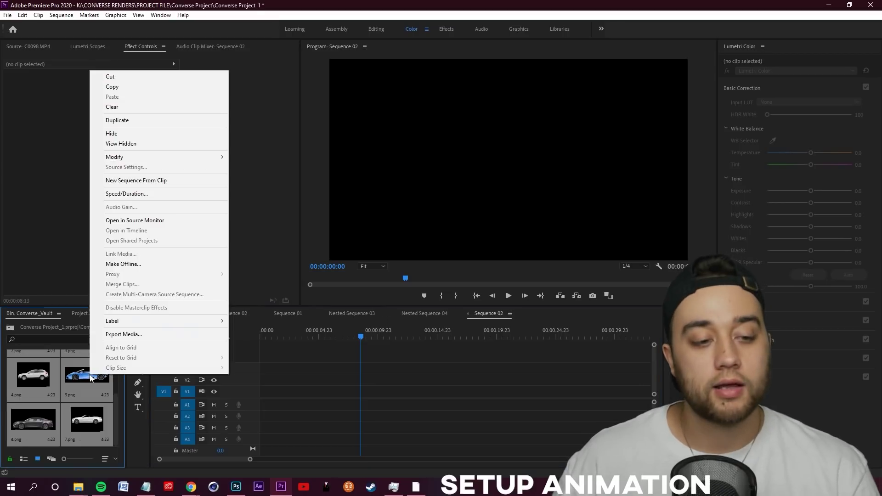
pyautogui.click(158, 193)
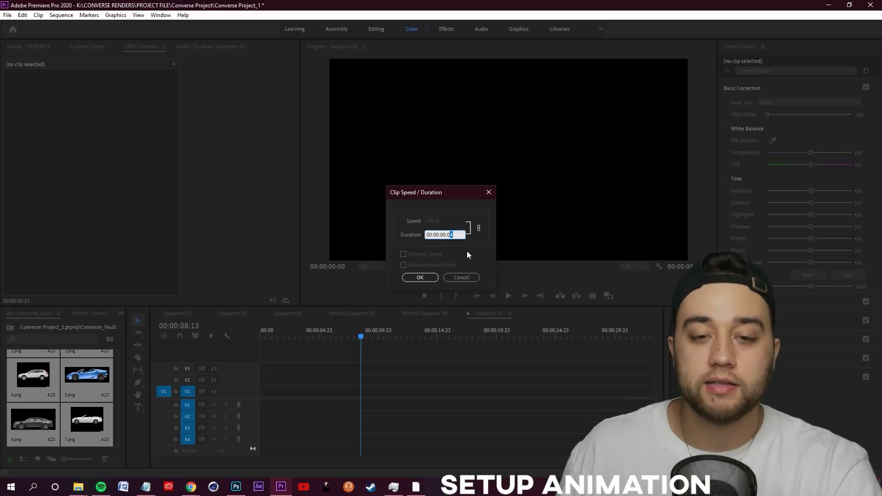
pyautogui.click(420, 276)
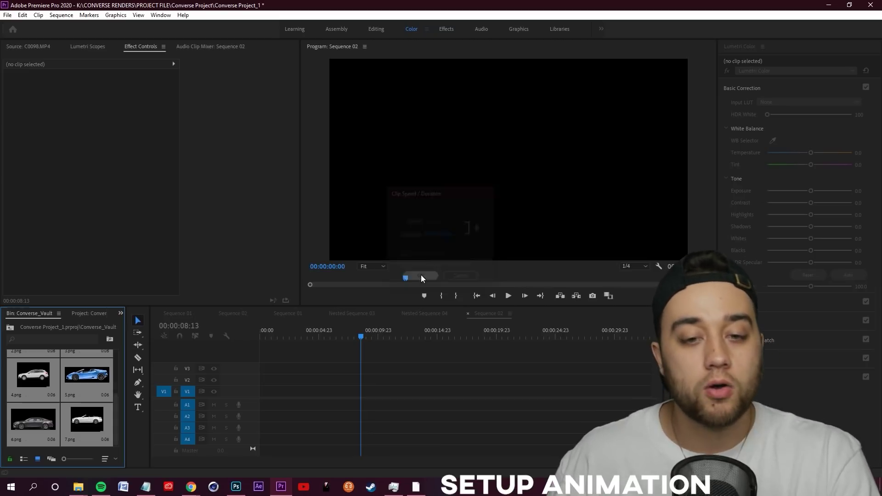
# Step: Place the seven car images on track V1 at 00:00:08:13 and play them back
pyautogui.moveTo(121, 360); pyautogui.dragTo(364, 393)
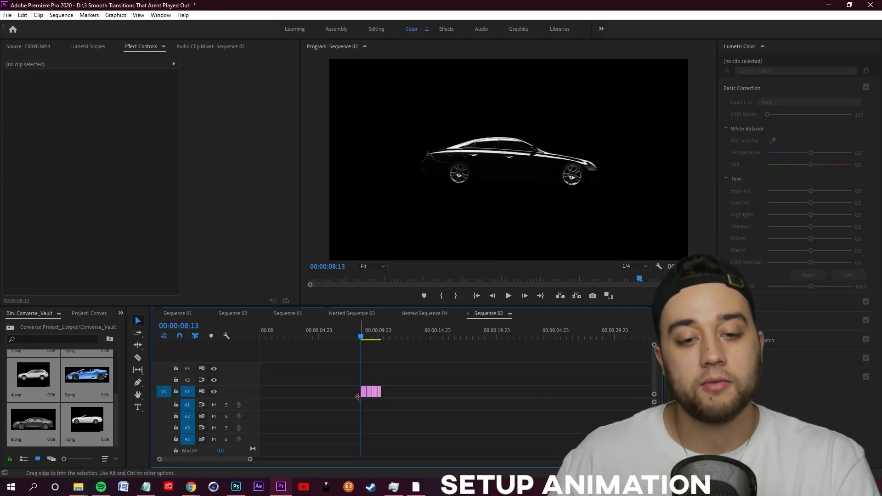
pyautogui.press('=')
pyautogui.press('=')
pyautogui.press('=')
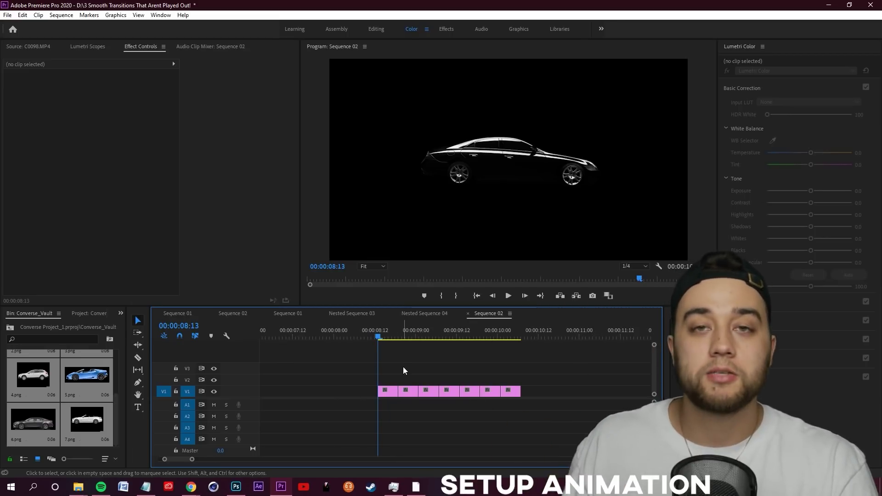
pyautogui.click(509, 296)
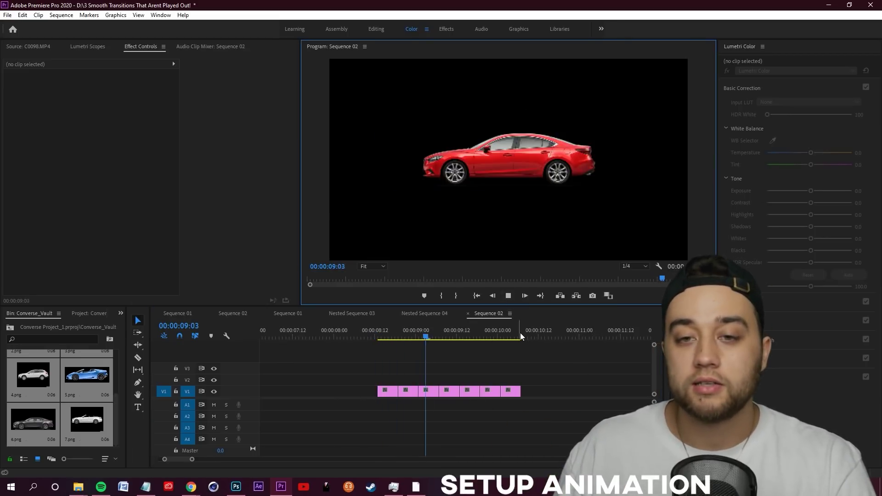
pyautogui.click(408, 391)
pyautogui.click(598, 377)
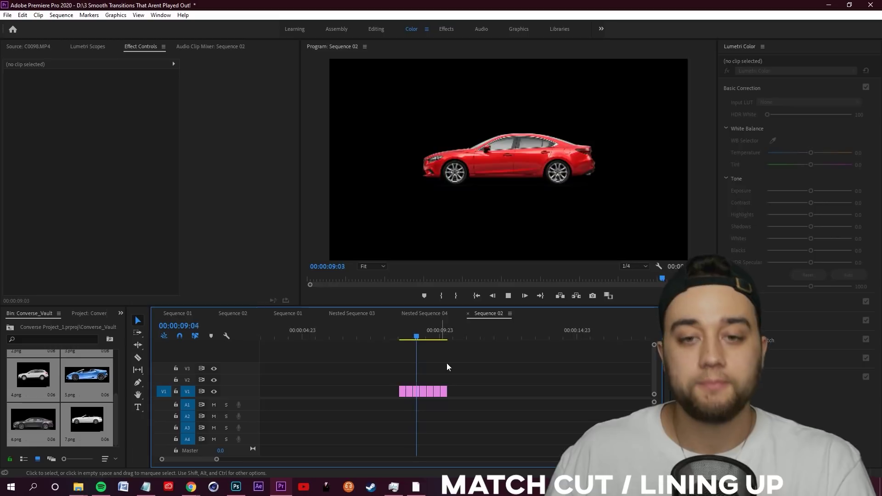
pyautogui.press('space')
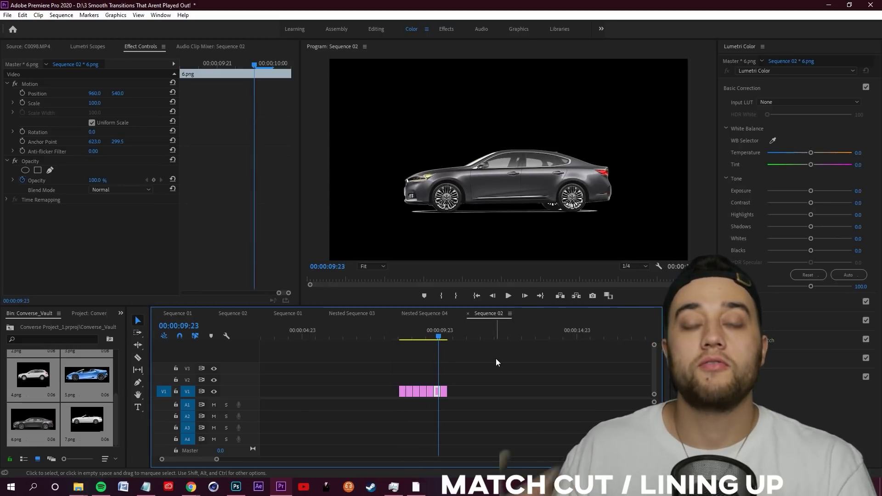
pyautogui.press('space')
# Step: Move 1.png onto track V2 directly above 2.png, with the playhead over both clips
pyautogui.click(400, 342)
pyautogui.press('=')
pyautogui.press('=')
pyautogui.moveTo(419, 338)
pyautogui.mouseDown()
pyautogui.moveTo(386, 338)
pyautogui.moveTo(415, 340)
pyautogui.mouseUp()
pyautogui.press('space')
pyautogui.click(391, 340)
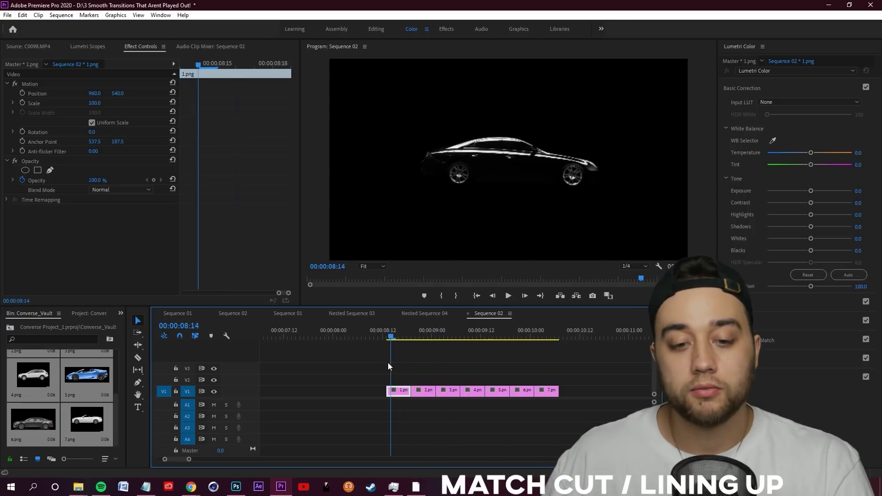
pyautogui.press('=')
pyautogui.click(409, 395)
pyautogui.moveTo(403, 381); pyautogui.dragTo(443, 380)
pyautogui.moveTo(390, 340); pyautogui.dragTo(442, 344)
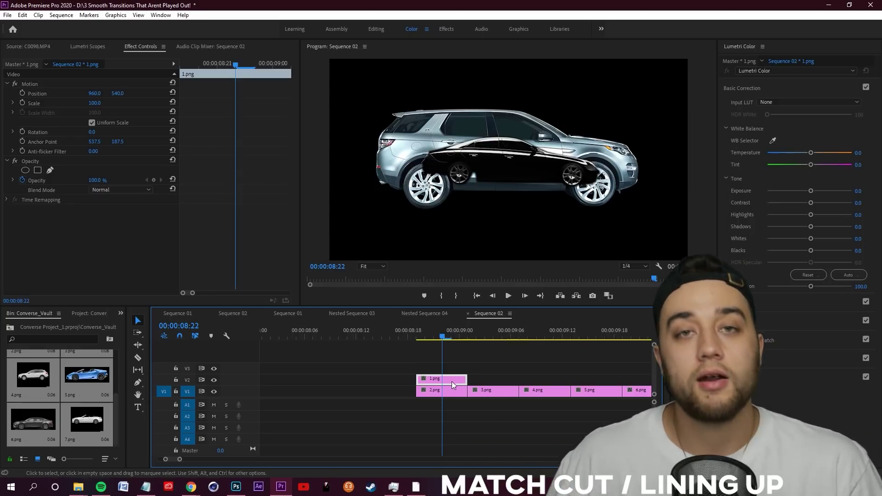
# Step: Set 1.png's scale to 144 and vertical position to 558, checking its framing with track V1 temporarily hidden
pyautogui.moveTo(95, 103)
pyautogui.mouseDown()
pyautogui.moveTo(141, 93)
pyautogui.moveTo(108, 93)
pyautogui.moveTo(106, 103)
pyautogui.mouseUp()
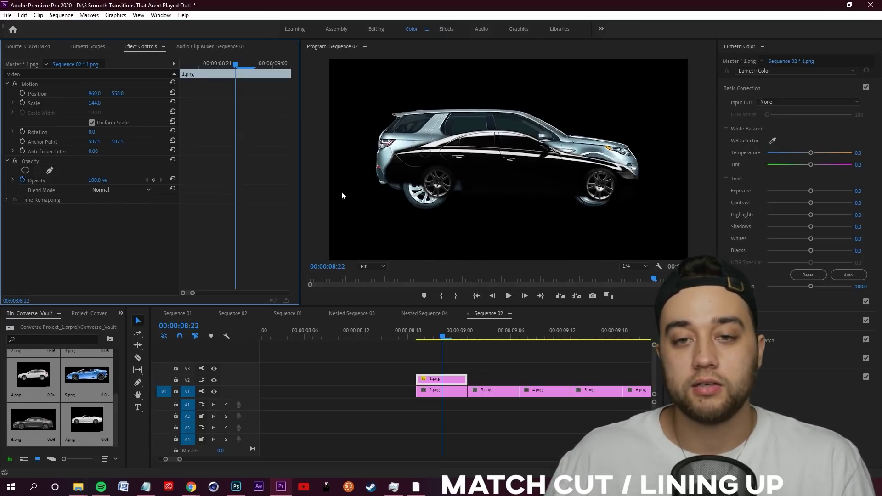
pyautogui.click(214, 392)
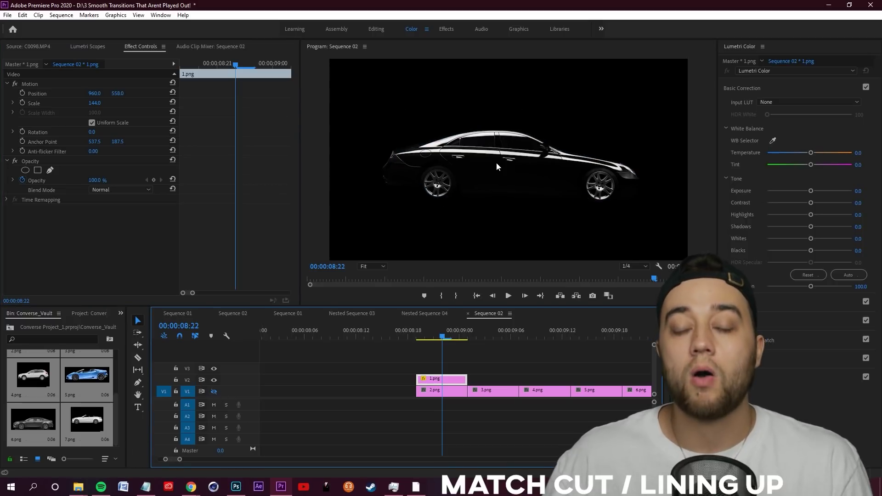
pyautogui.click(214, 392)
# Step: Move 2.png to track V3 above 1.png and match its wheels using scale 96 and vertical position 595
pyautogui.click(451, 391)
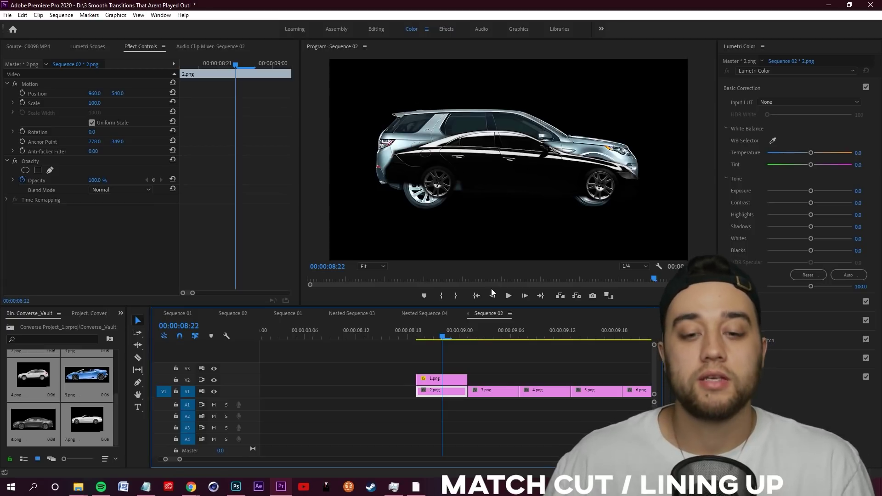
pyautogui.moveTo(93, 103); pyautogui.dragTo(84, 103)
pyautogui.moveTo(436, 393); pyautogui.dragTo(442, 365)
pyautogui.moveTo(93, 103)
pyautogui.mouseDown()
pyautogui.moveTo(84, 102)
pyautogui.moveTo(150, 93)
pyautogui.moveTo(107, 93)
pyautogui.mouseUp()
# Step: Stack 3.png on track V4 above 2.png and apply the Horizontal Flip effect to it
pyautogui.moveTo(485, 392); pyautogui.dragTo(442, 360)
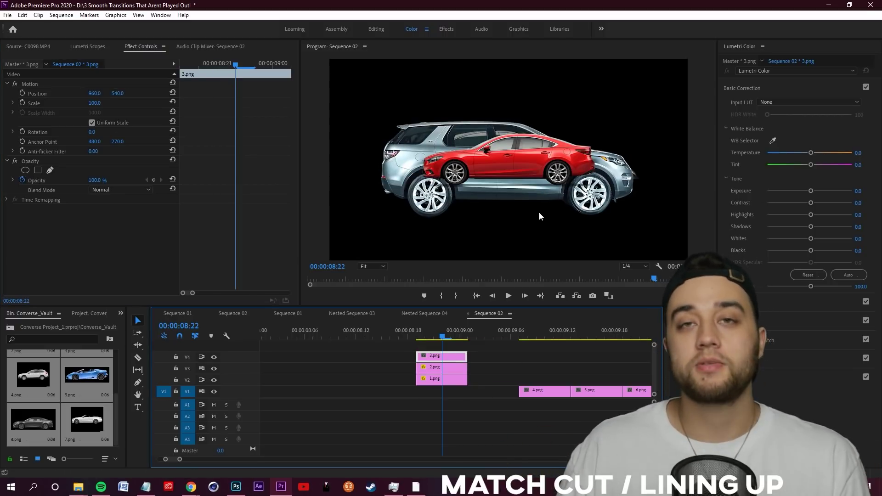
pyautogui.click(119, 314)
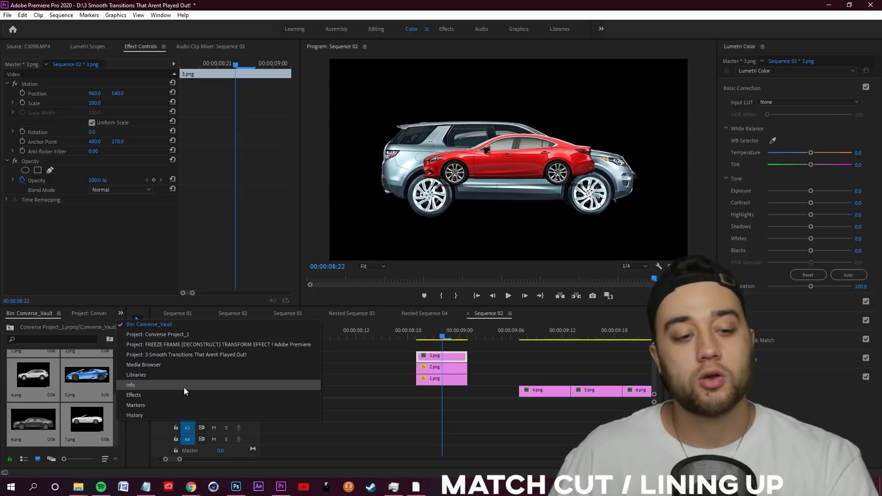
pyautogui.click(144, 392)
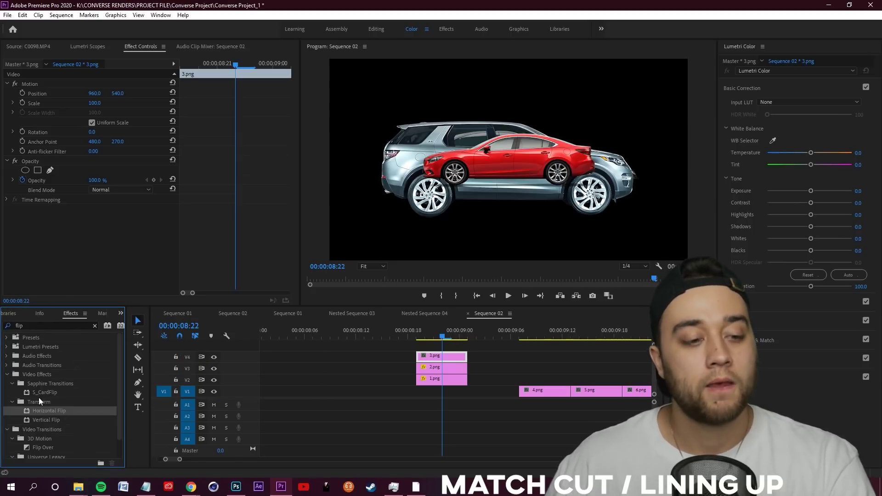
pyautogui.click(34, 325)
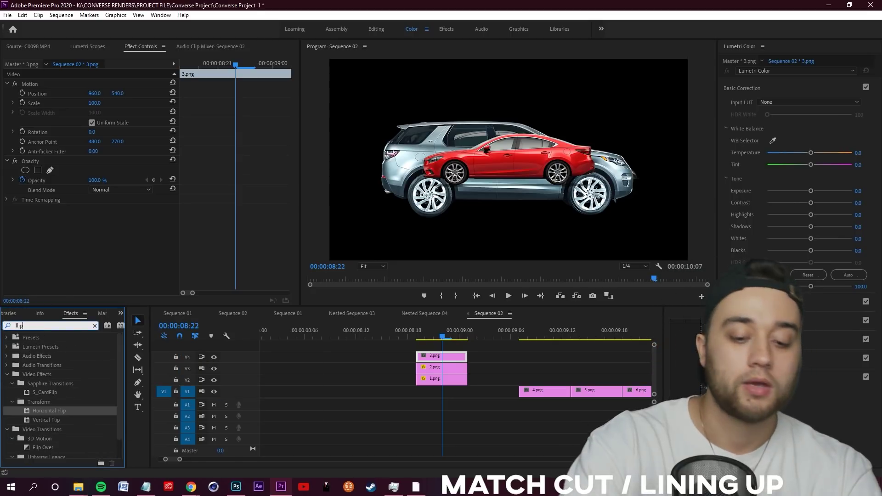
pyautogui.moveTo(43, 412); pyautogui.dragTo(452, 357)
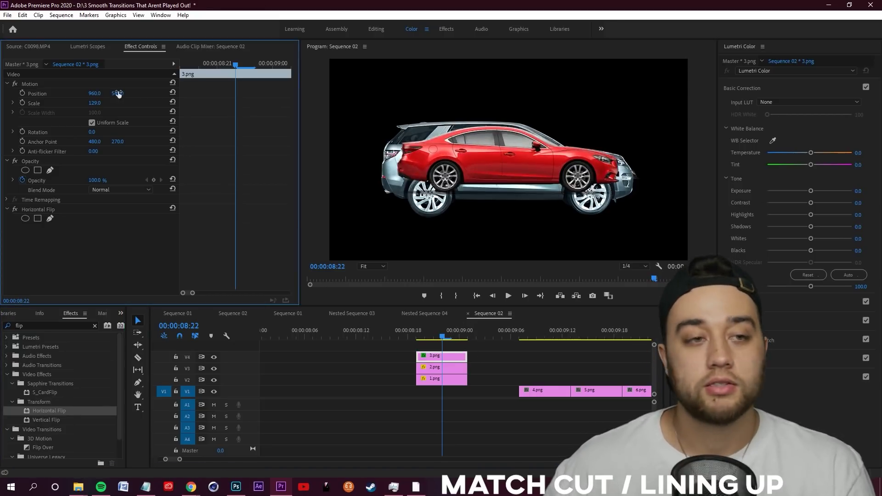
# Step: Hide track V3, enlarge 3.png to scale 152 at vertical position 597, and lower its unkeyframed opacity to 26%
pyautogui.click(214, 368)
pyautogui.moveTo(121, 94); pyautogui.dragTo(123, 189)
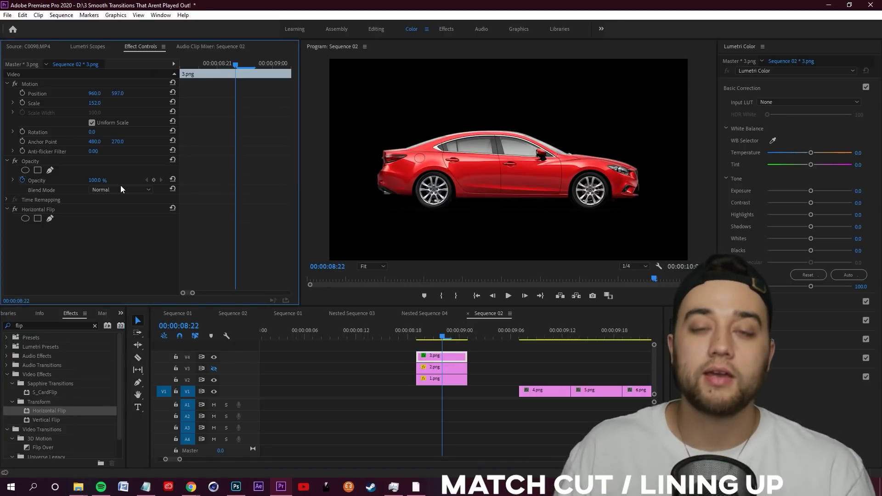
pyautogui.click(25, 179)
pyautogui.click(7, 161)
pyautogui.click(7, 162)
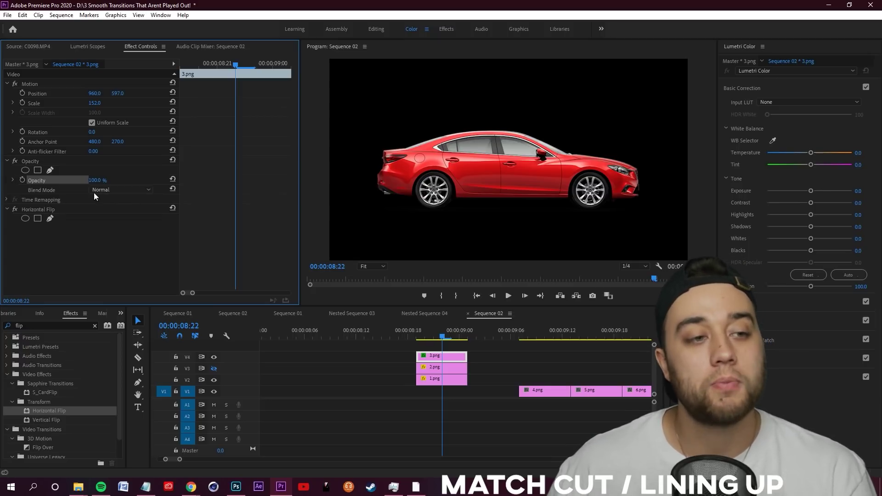
pyautogui.moveTo(100, 181); pyautogui.dragTo(67, 181)
# Step: Set 3.png's scale to 156 and reposition it so its wheels line up with those of 1.png
pyautogui.moveTo(94, 103); pyautogui.dragTo(102, 103)
pyautogui.click(24, 86)
pyautogui.moveTo(520, 188); pyautogui.dragTo(502, 191)
pyautogui.click(142, 93)
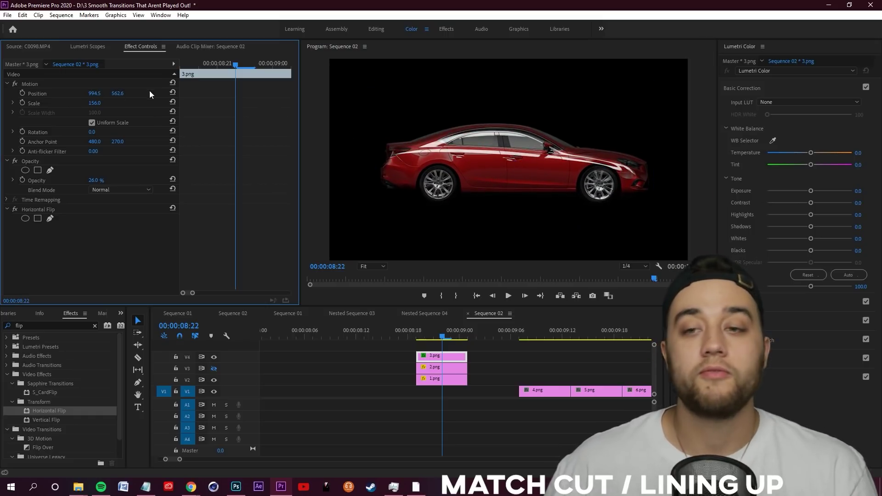
pyautogui.moveTo(123, 95); pyautogui.dragTo(100, 93)
pyautogui.click(97, 95)
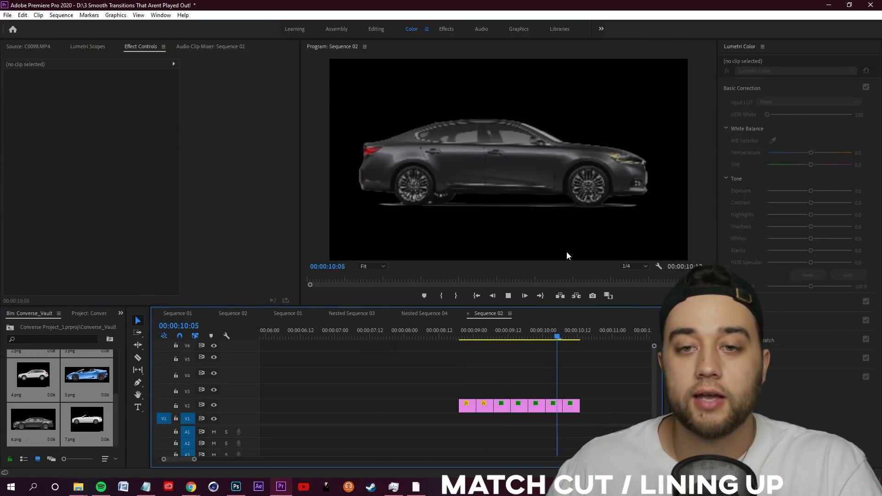
# Step: Play back the aligned car clips on track V2 from the start to check the match cuts
pyautogui.click(439, 340)
pyautogui.press('space')
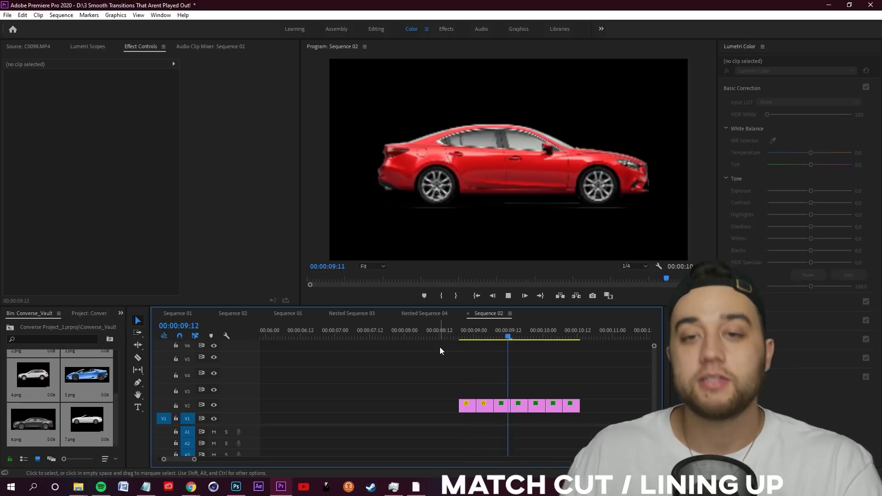
pyautogui.press('space')
pyautogui.moveTo(571, 337); pyautogui.dragTo(469, 367)
pyautogui.press('space')
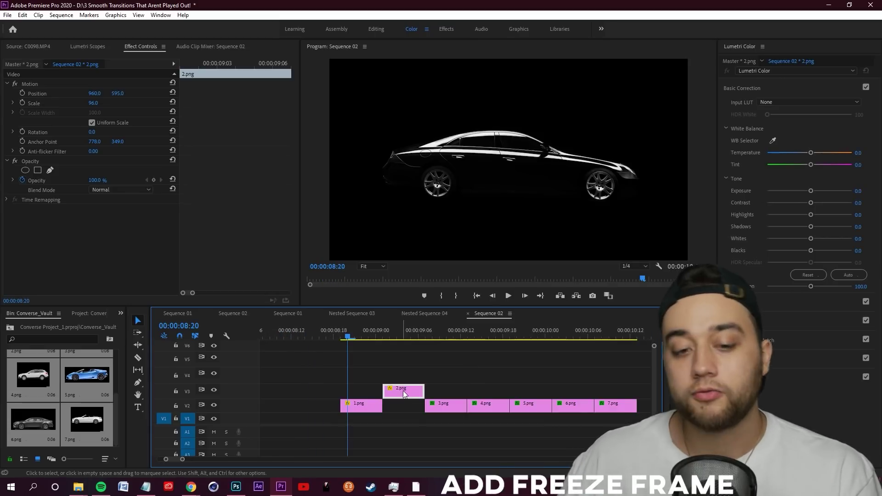
# Step: Cut 2.png on track V3 at 00:00:09:02 to separate its first frame
pyautogui.press('Down')
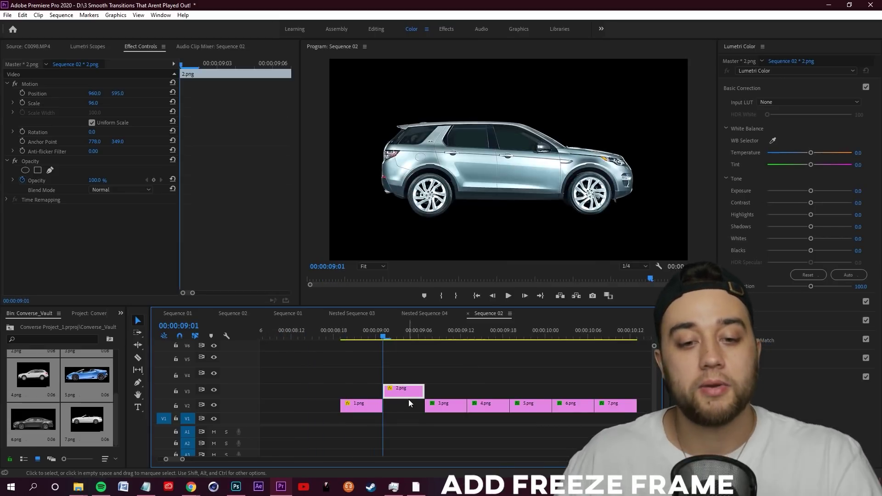
pyautogui.press('=')
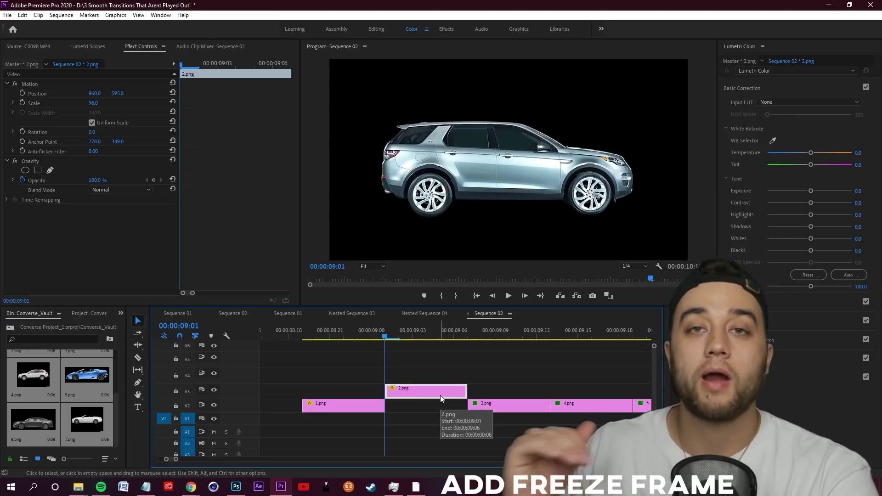
pyautogui.press('Right')
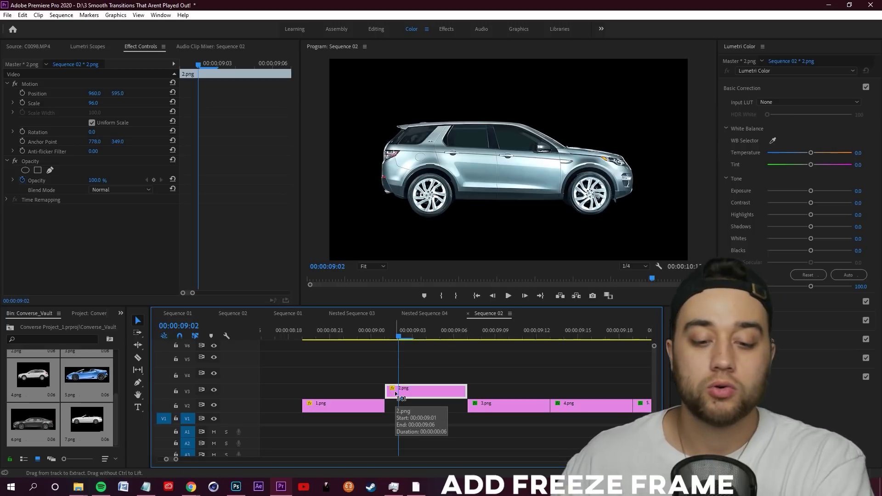
pyautogui.hotkey('ctrl', 'k')
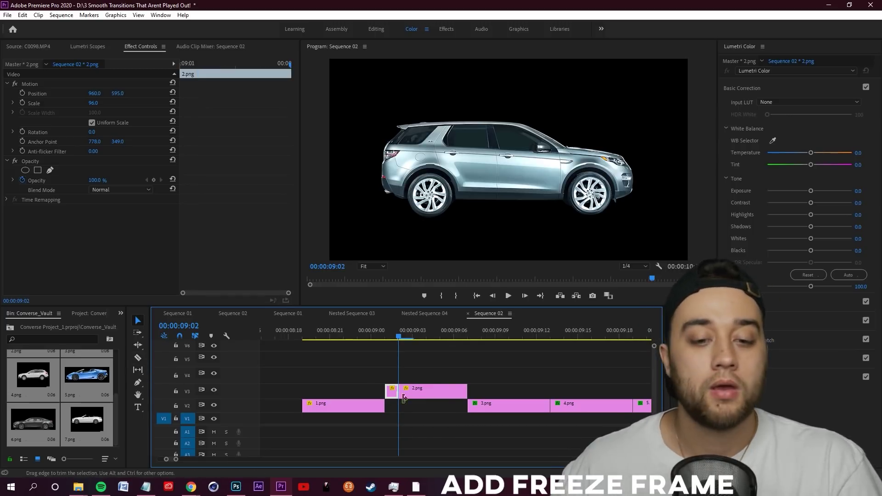
pyautogui.click(434, 363)
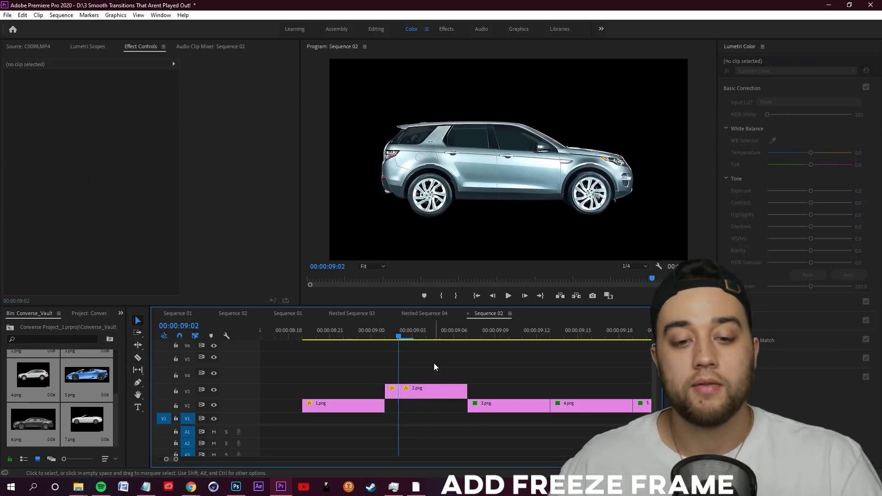
# Step: Try duplicating the one-frame piece of 2.png onto track V1, and undo the copy
pyautogui.click(392, 392)
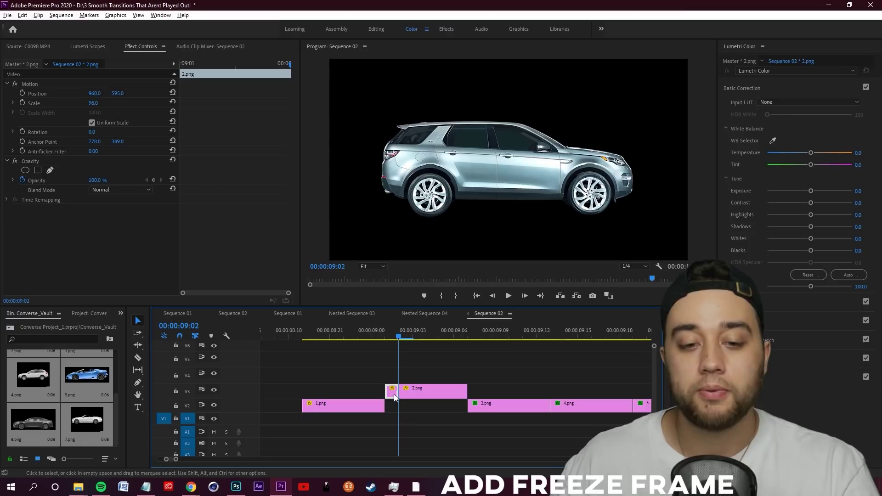
pyautogui.press('Left')
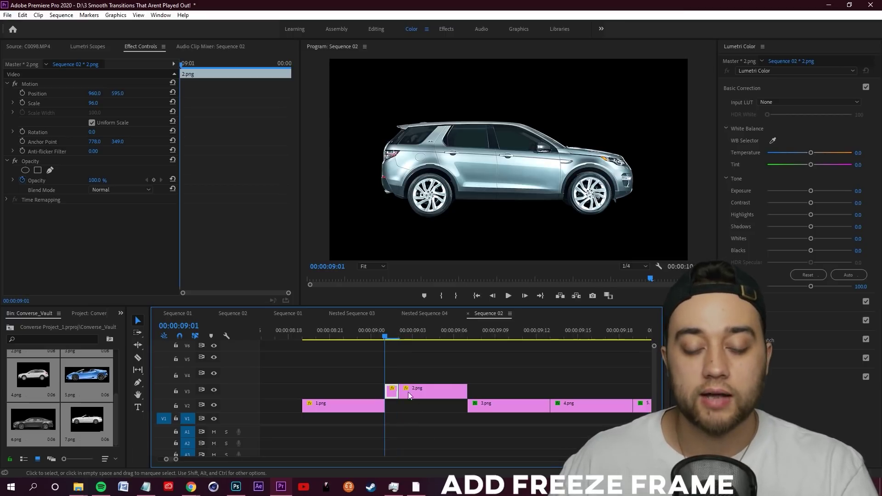
pyautogui.moveTo(394, 398); pyautogui.dragTo(398, 419)
pyautogui.press('Right')
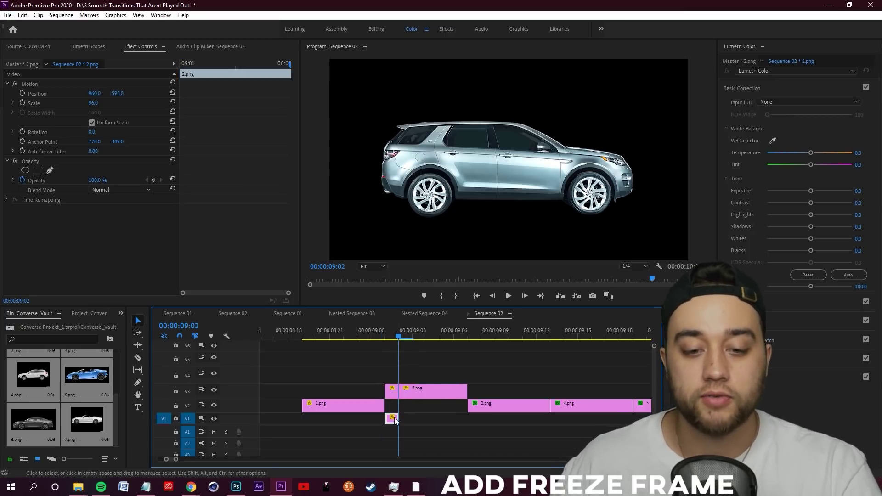
pyautogui.hotkey('ctrl', 'z')
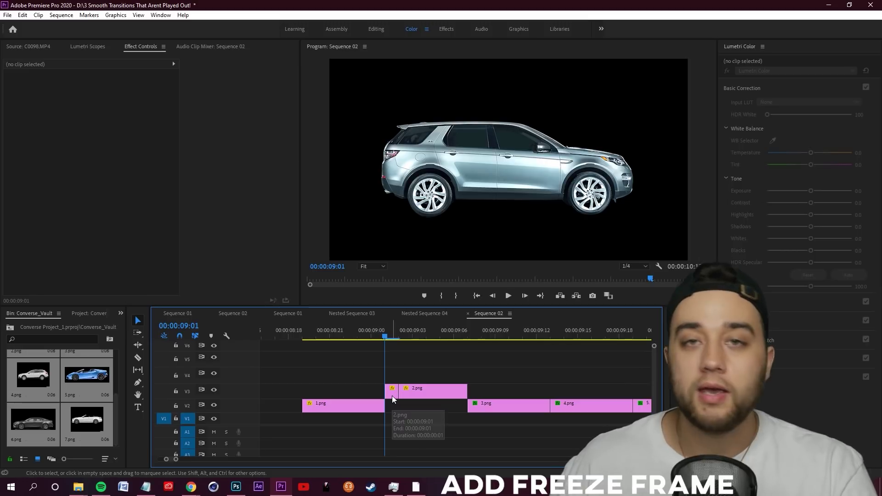
# Step: Duplicate the one-frame piece of 2.png onto track V4 and shift it one frame earlier over the end of 1.png
pyautogui.moveTo(392, 396); pyautogui.dragTo(395, 376)
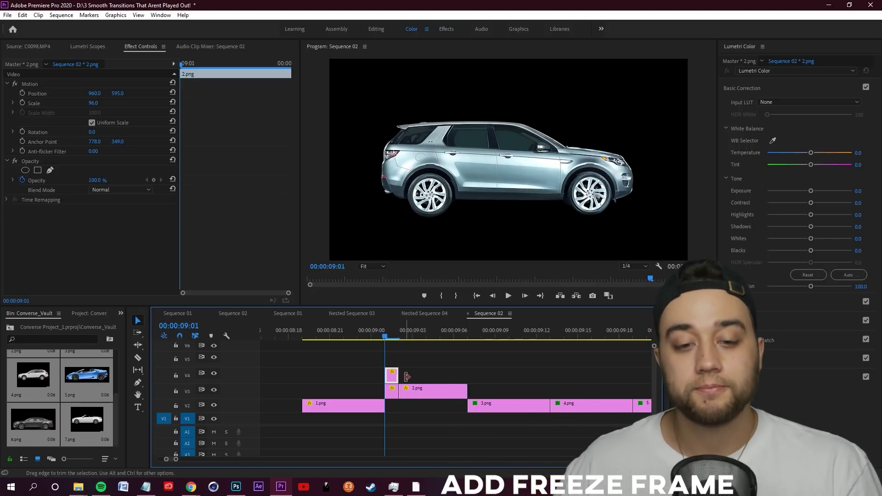
pyautogui.moveTo(404, 375)
pyautogui.mouseDown()
pyautogui.moveTo(473, 376)
pyautogui.moveTo(398, 375)
pyautogui.mouseUp()
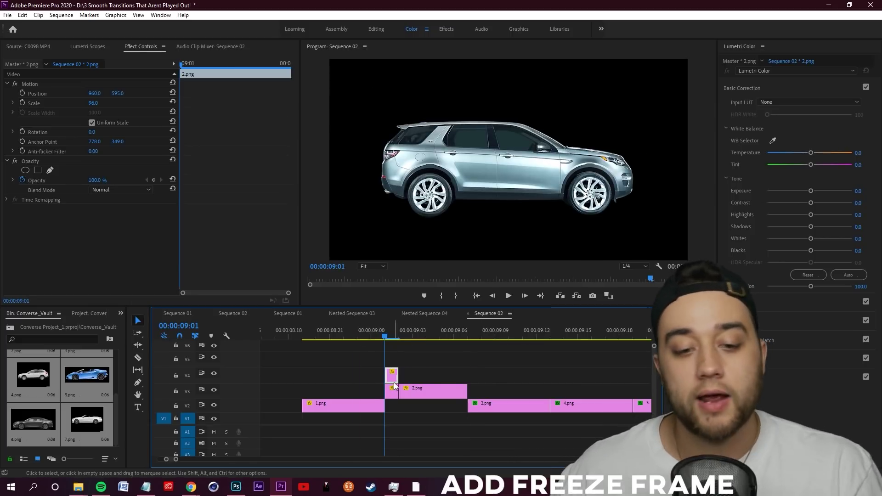
pyautogui.moveTo(393, 382); pyautogui.dragTo(378, 377)
# Step: Move 1.png up to track V3 and extend the 2.png duplicate on track V4 back to 00:00:08:23
pyautogui.moveTo(383, 330); pyautogui.dragTo(341, 351)
pyautogui.press('Left')
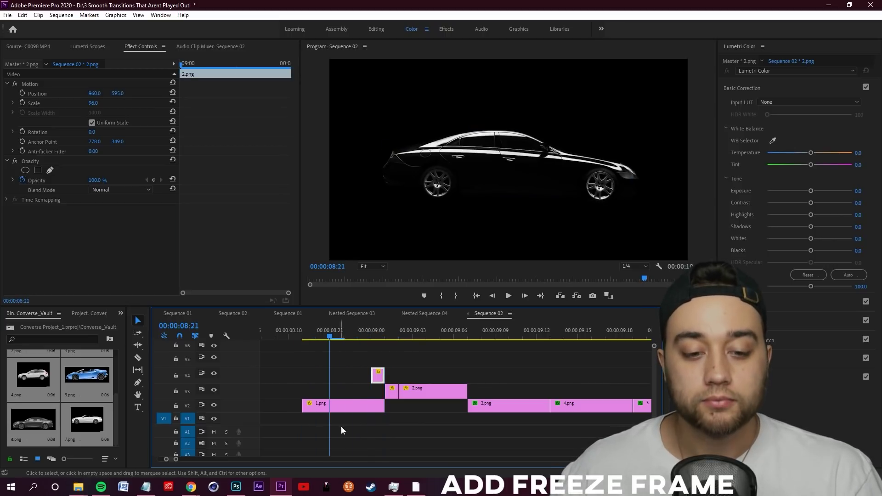
pyautogui.moveTo(343, 406); pyautogui.dragTo(351, 390)
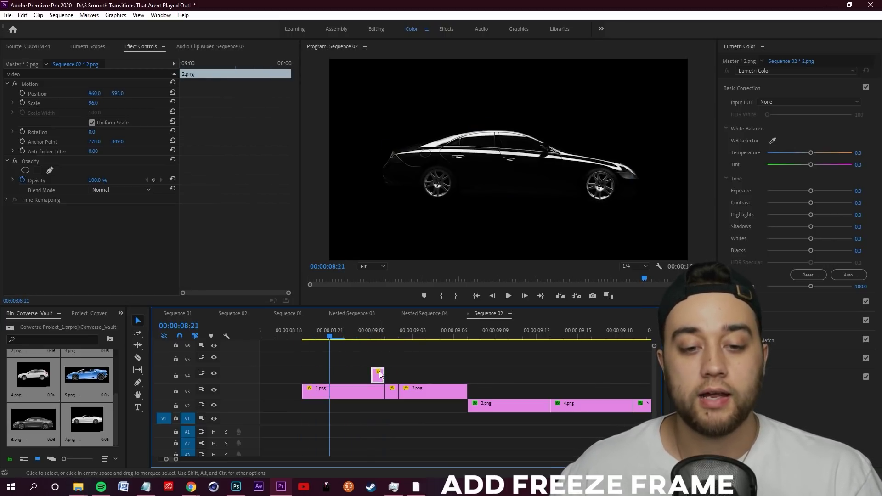
pyautogui.moveTo(343, 340); pyautogui.dragTo(358, 376)
pyautogui.moveTo(370, 338); pyautogui.dragTo(316, 338)
pyautogui.click(404, 338)
pyautogui.click(317, 338)
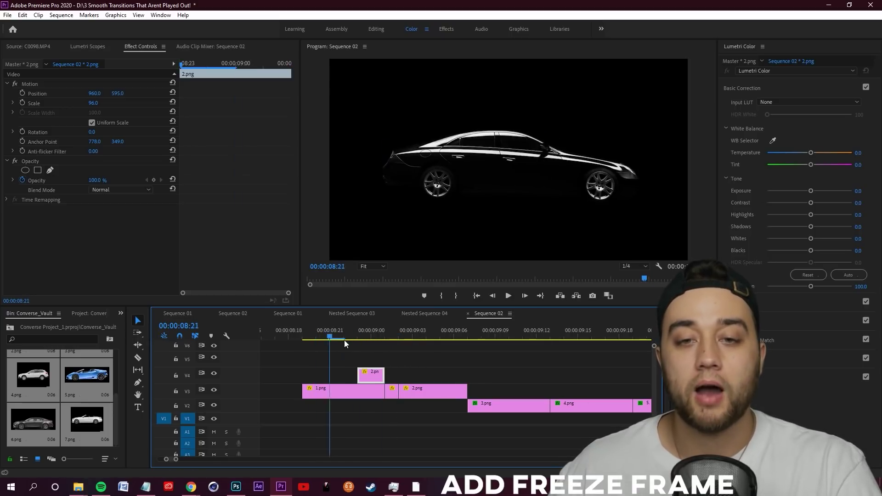
# Step: Mask the SUV's rear wheel with a closed Pen-tool path on the 2.png duplicate on track V4 at 00:00:09:00
pyautogui.click(371, 337)
pyautogui.press('`')
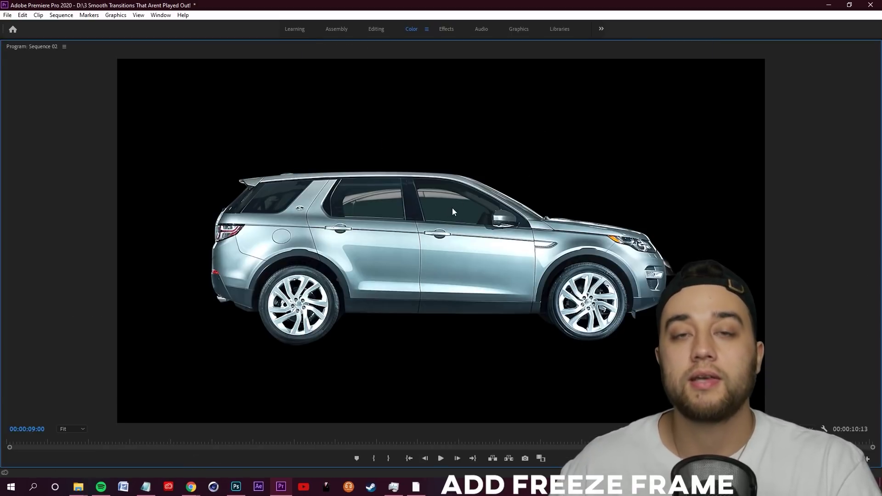
pyautogui.press('`')
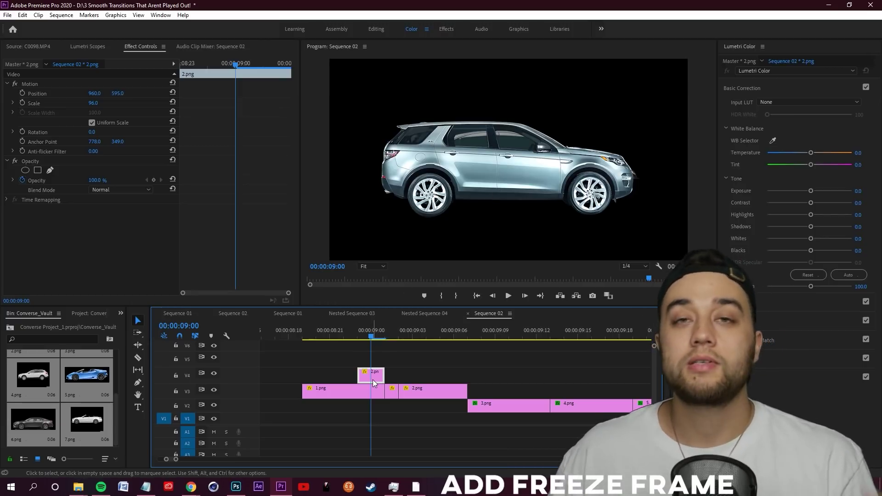
pyautogui.click(32, 164)
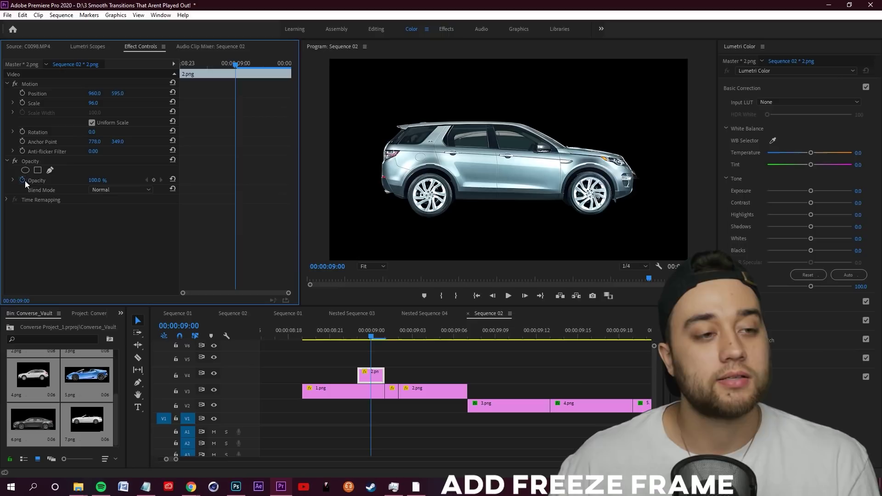
pyautogui.click(50, 170)
pyautogui.click(425, 235)
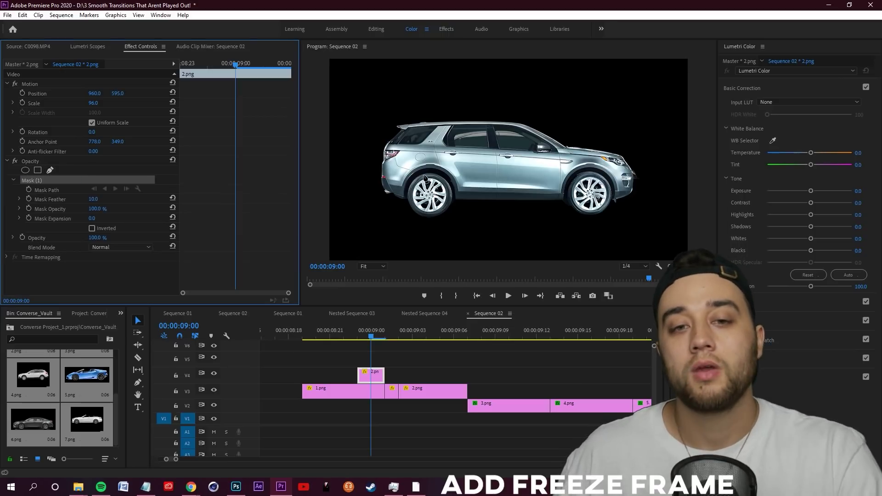
pyautogui.press('`')
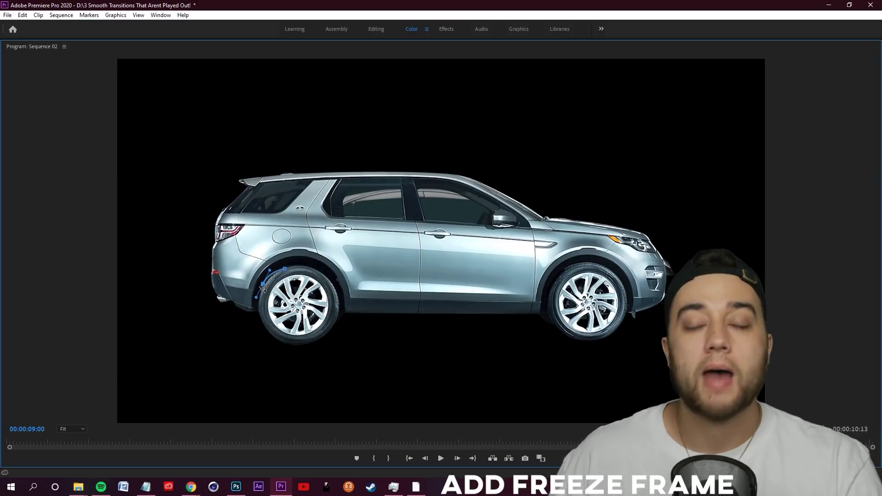
pyautogui.click(267, 338)
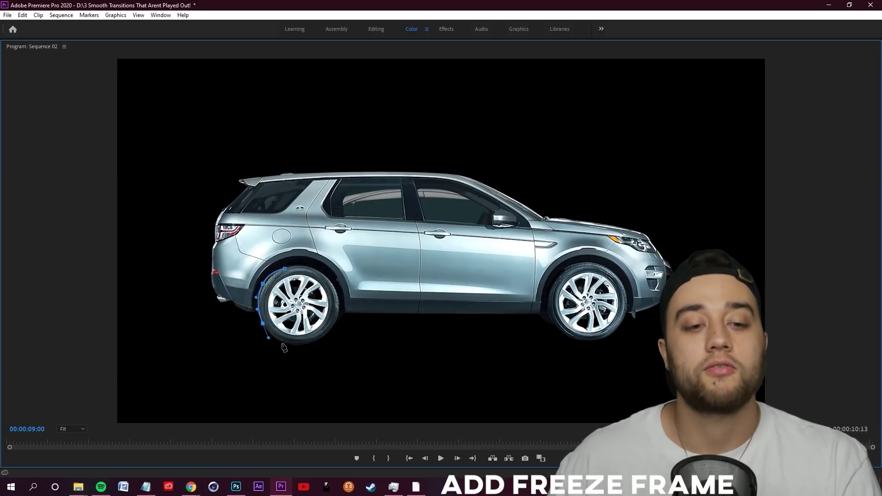
pyautogui.click(329, 331)
pyautogui.click(337, 294)
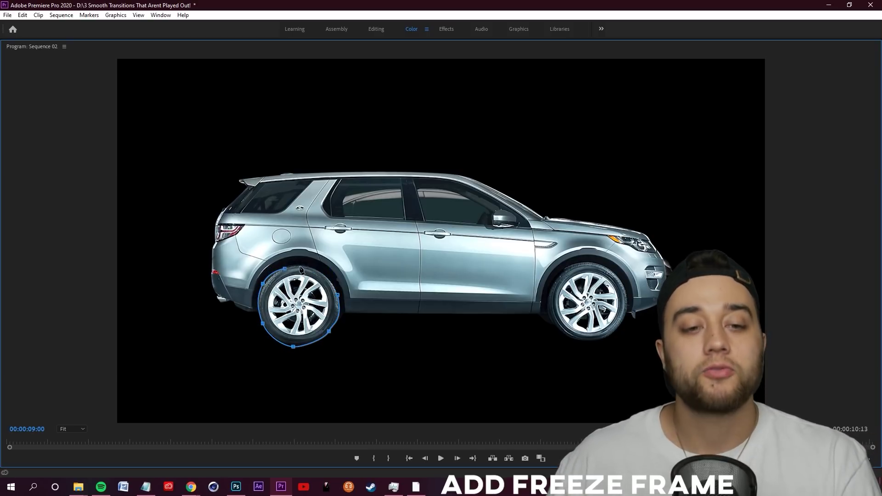
pyautogui.click(286, 271)
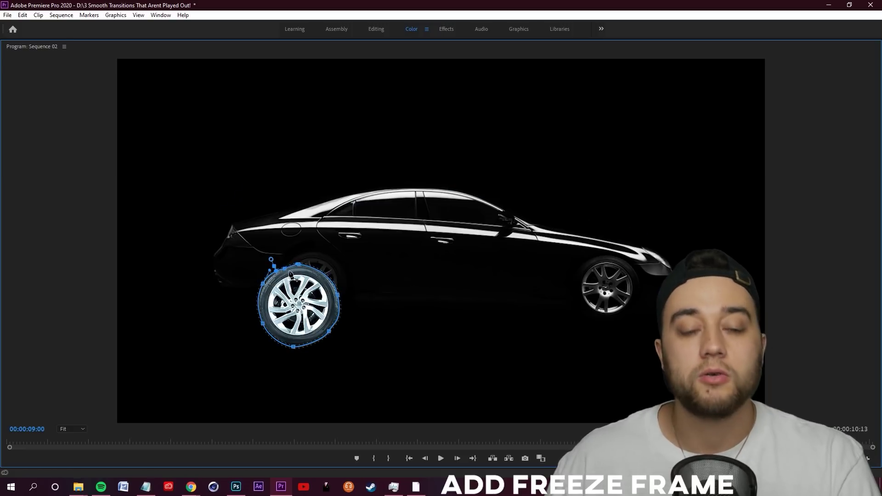
pyautogui.press('`')
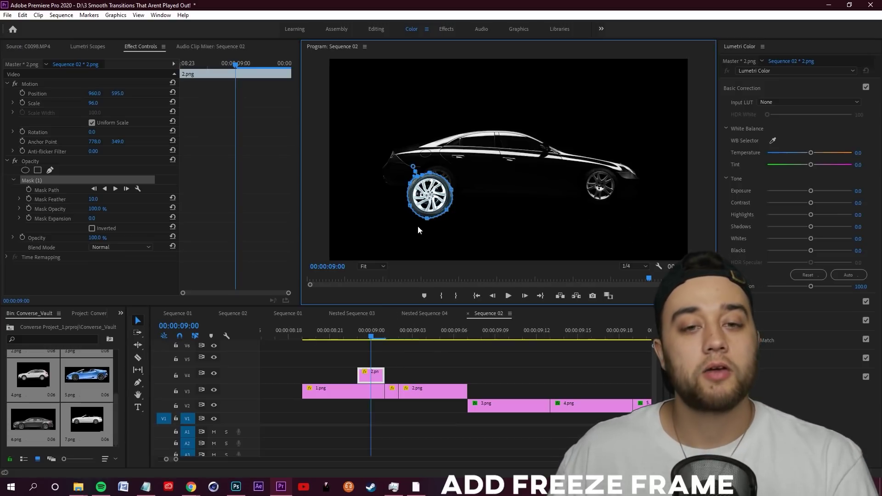
pyautogui.click(403, 205)
pyautogui.press('`')
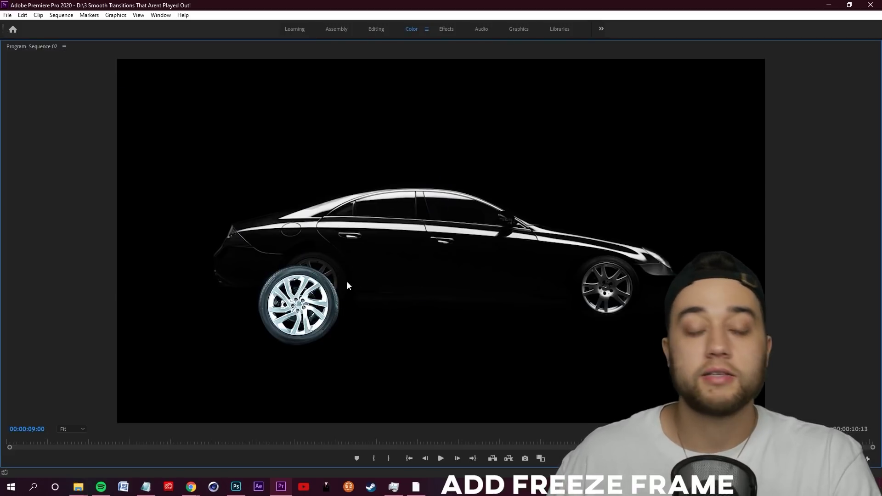
pyautogui.press('`')
# Step: Reposition the masked 2.png on track V4 to about 984.6, 536.0 so its wheel covers the black car's rear wheel
pyautogui.click(398, 375)
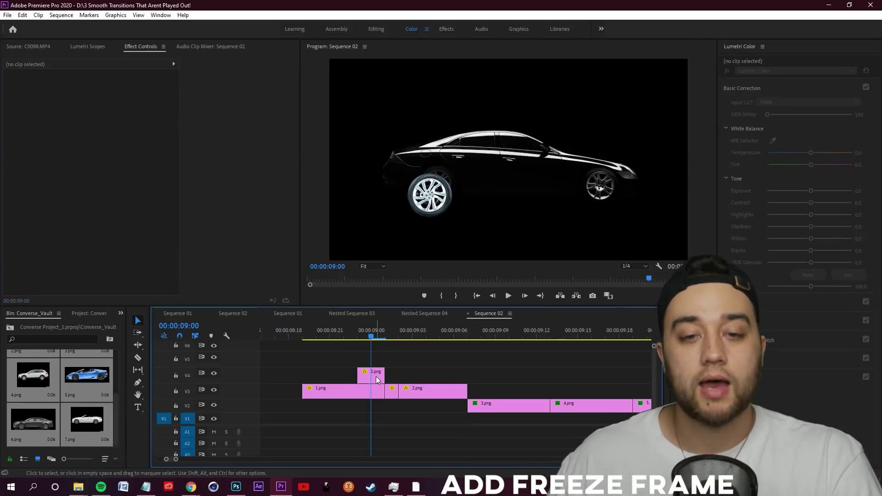
pyautogui.click(375, 377)
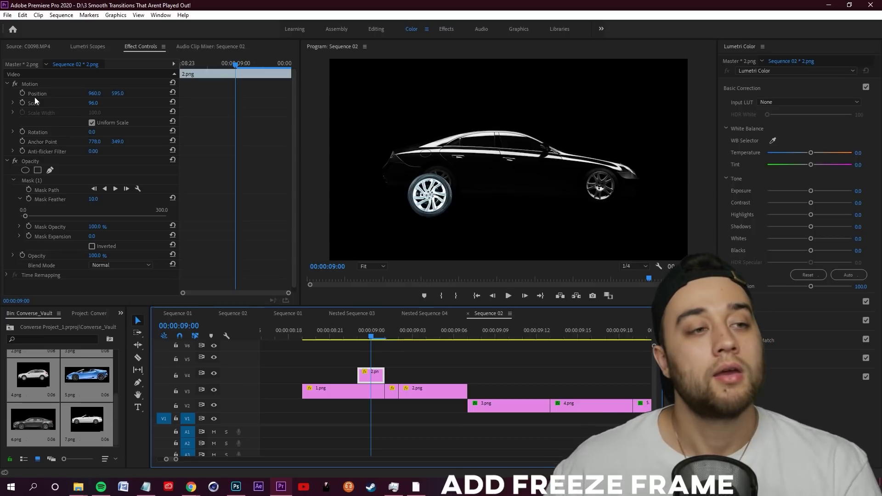
pyautogui.click(29, 85)
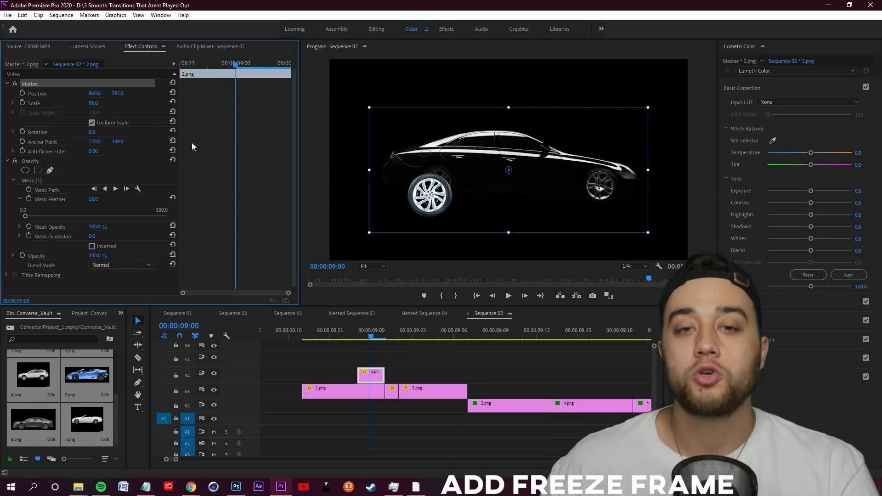
pyautogui.moveTo(461, 216); pyautogui.dragTo(471, 206)
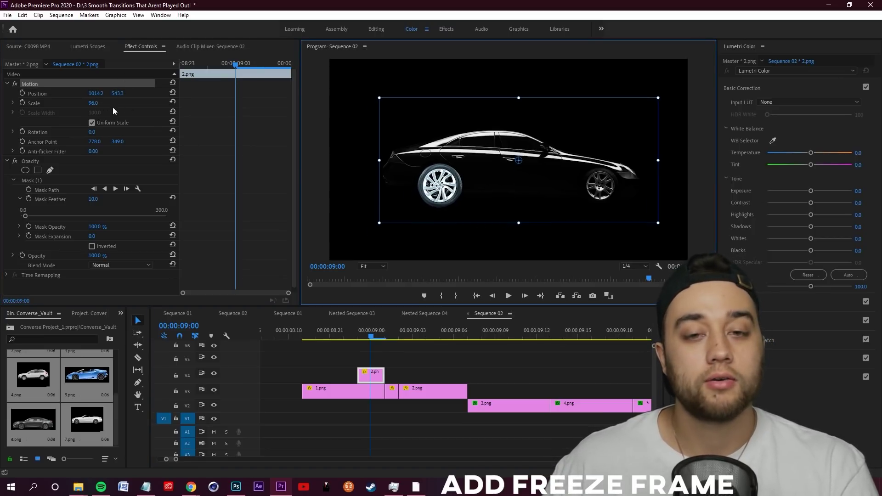
pyautogui.moveTo(469, 199); pyautogui.dragTo(467, 201)
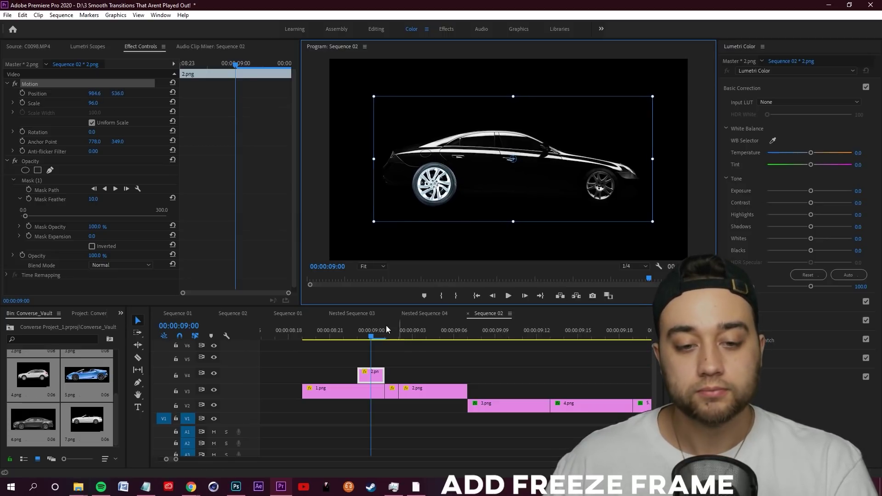
pyautogui.moveTo(368, 329)
pyautogui.mouseDown()
pyautogui.moveTo(293, 340)
pyautogui.moveTo(382, 332)
pyautogui.moveTo(372, 337)
pyautogui.mouseUp()
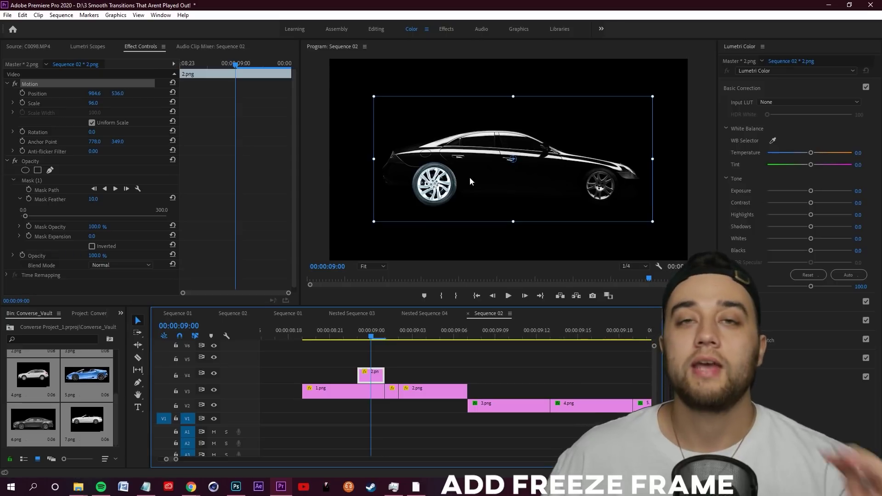
# Step: Paste only the Motion attributes of the masked 2.png duplicate onto both 2.png pieces on track V3
pyautogui.rightClick(375, 381)
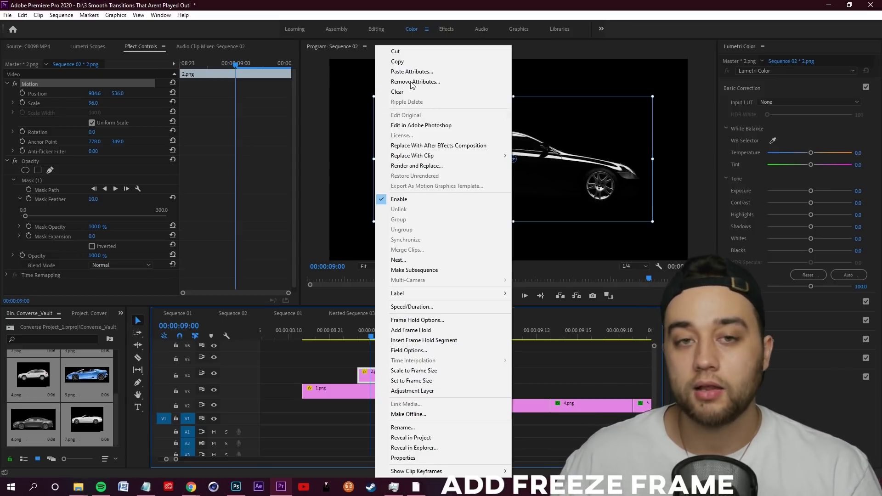
pyautogui.press('Escape')
pyautogui.moveTo(398, 379); pyautogui.dragTo(429, 395)
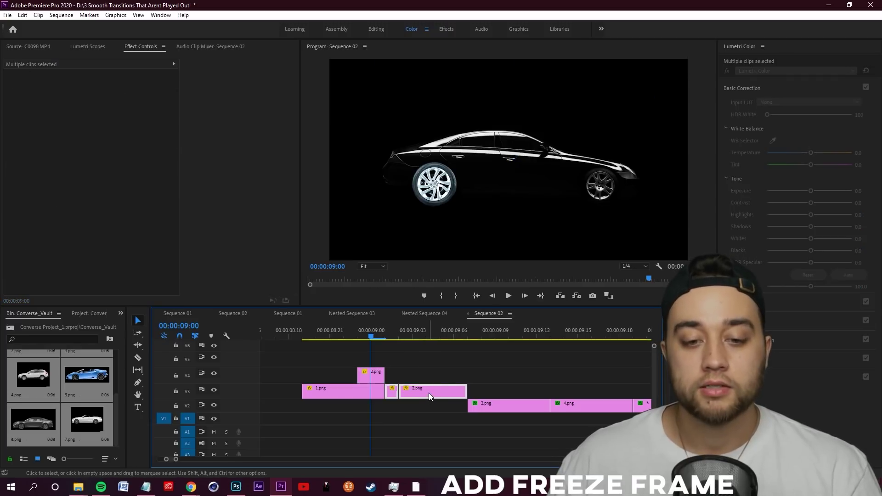
pyautogui.rightClick(431, 398)
pyautogui.click(492, 85)
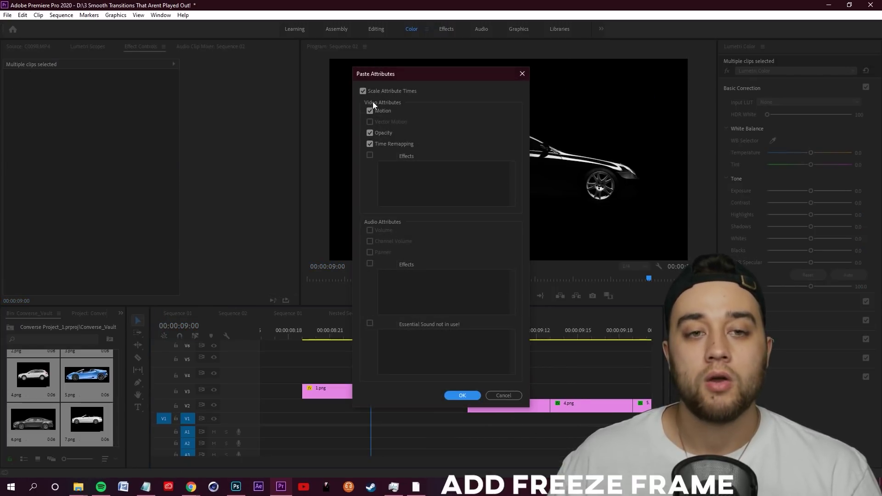
pyautogui.click(369, 133)
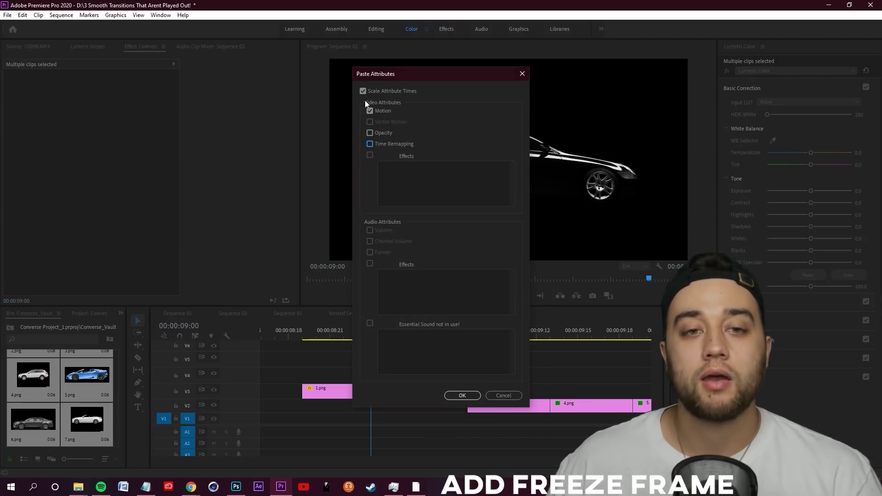
pyautogui.click(462, 395)
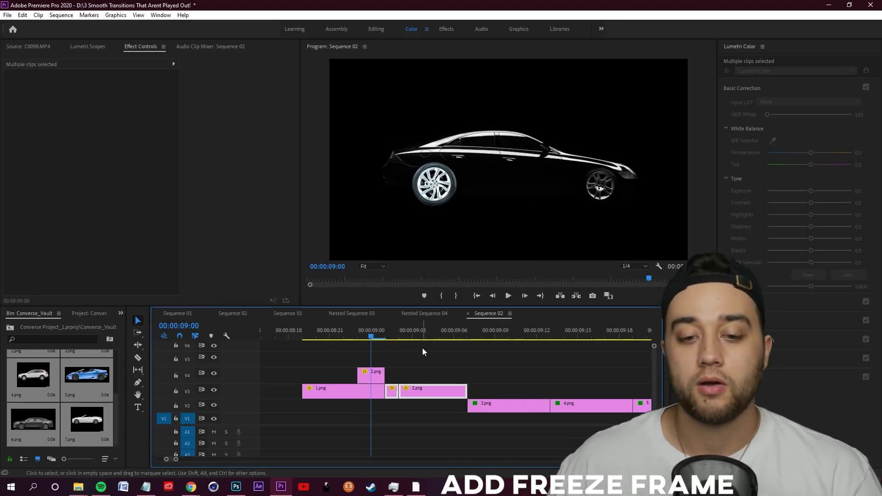
pyautogui.moveTo(375, 338); pyautogui.dragTo(376, 358)
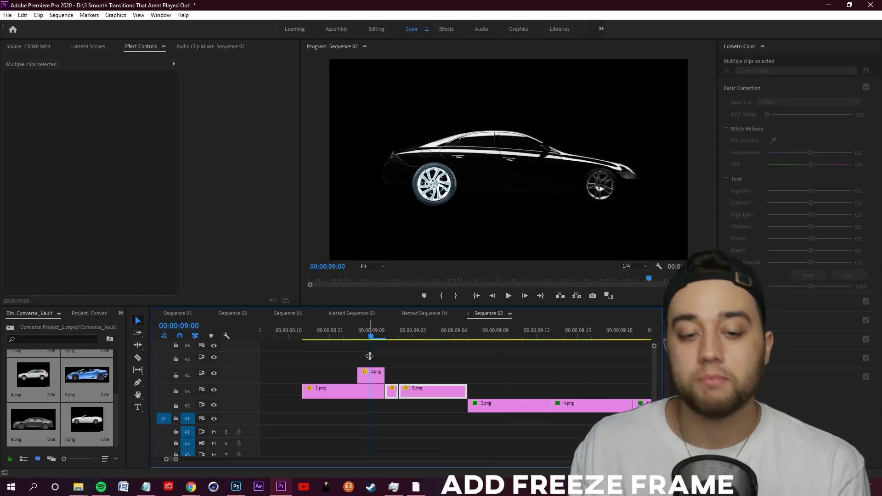
pyautogui.rightClick(429, 391)
pyautogui.click(466, 85)
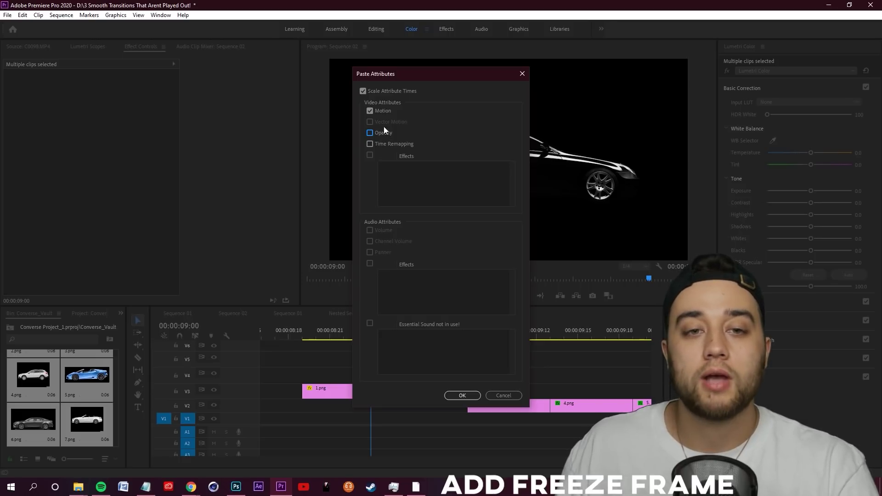
pyautogui.click(462, 395)
# Step: Play back the transition from 1.png to 2.png to check the early wheel swap
pyautogui.moveTo(462, 327); pyautogui.dragTo(327, 347)
pyautogui.press('space')
pyautogui.click(400, 344)
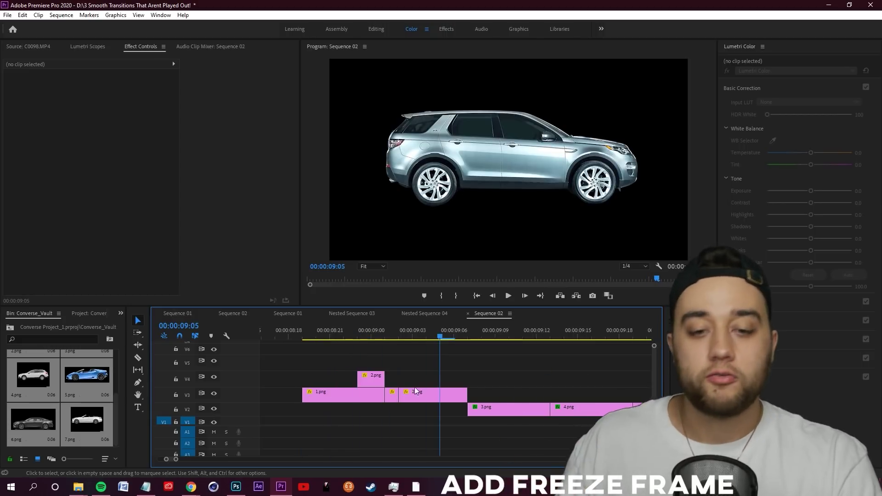
pyautogui.press('space')
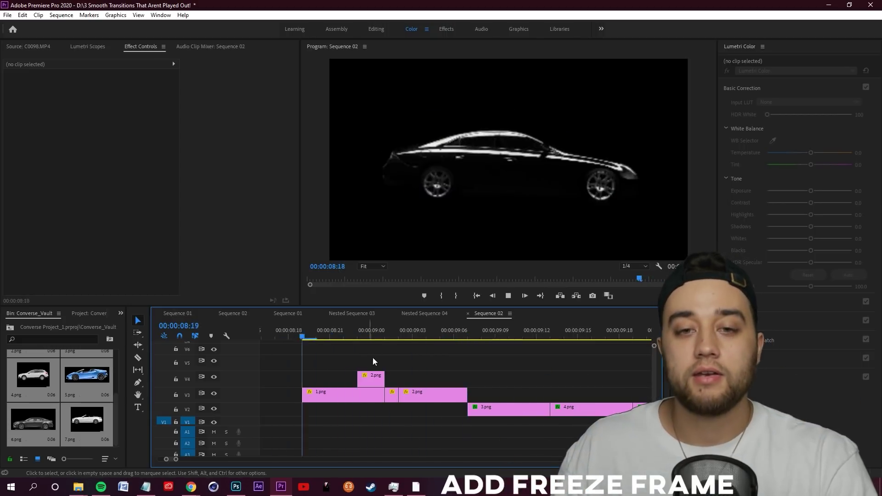
pyautogui.press('space')
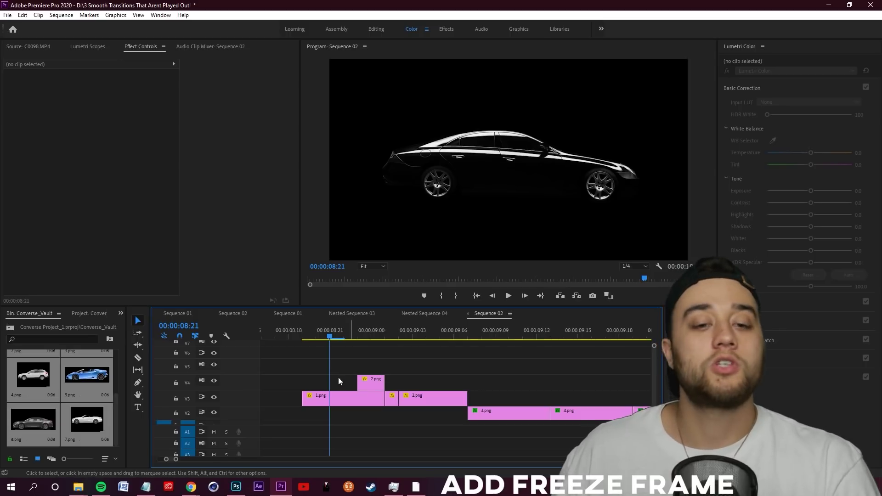
# Step: Try an earlier and a later start for the masked wheel clip on track V4, playing back the transition
pyautogui.moveTo(361, 385); pyautogui.dragTo(343, 385)
pyautogui.moveTo(327, 335); pyautogui.dragTo(348, 339)
pyautogui.moveTo(345, 384); pyautogui.dragTo(372, 383)
pyautogui.moveTo(342, 336); pyautogui.dragTo(305, 338)
pyautogui.press('space')
pyautogui.press('space')
pyautogui.moveTo(383, 335); pyautogui.dragTo(323, 356)
pyautogui.press('space')
pyautogui.press('space')
# Step: Extend the start of the masked wheel clip on track V4 back to 00:00:08:22 and play the transition
pyautogui.moveTo(373, 383); pyautogui.dragTo(344, 383)
pyautogui.press('space')
pyautogui.press('space')
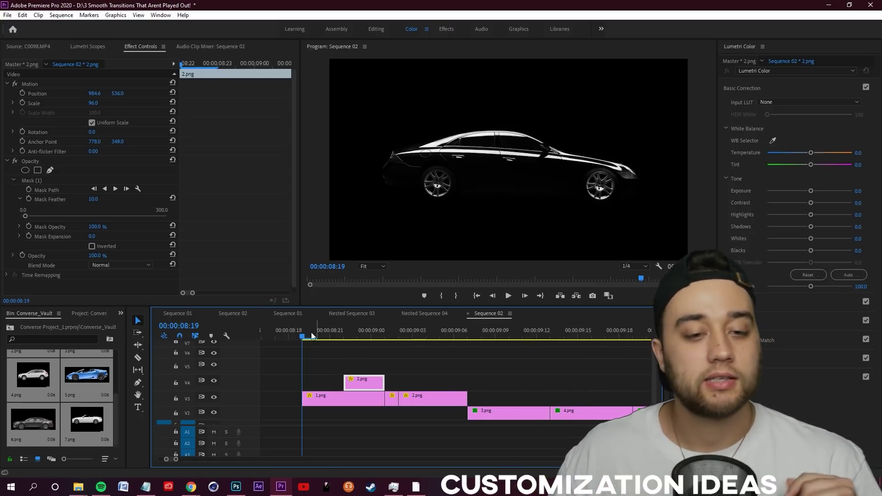
# Step: Move the anchor point of the masked 2.png clip to the wheel's centre, at about 339.5, 492.9
pyautogui.click(344, 334)
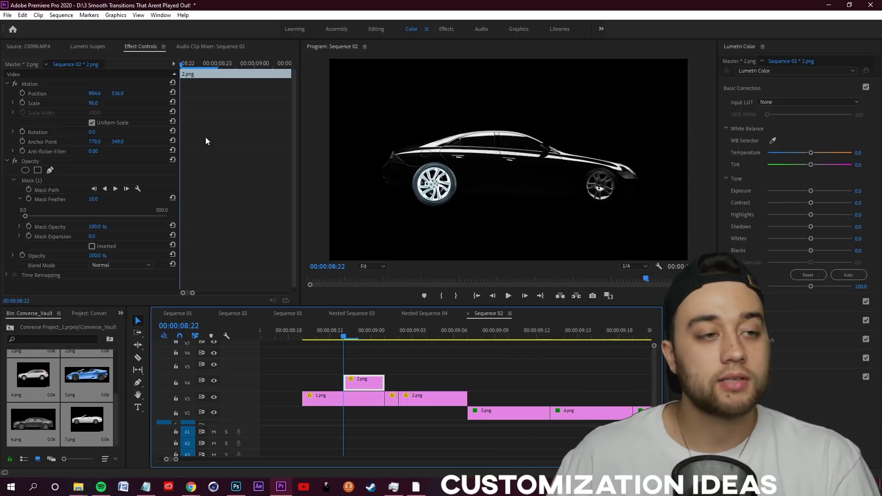
pyautogui.click(40, 142)
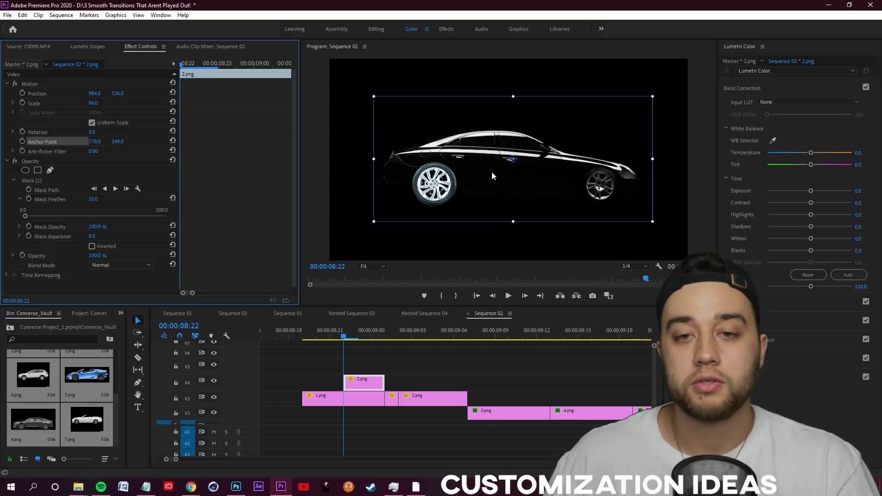
pyautogui.click(514, 161)
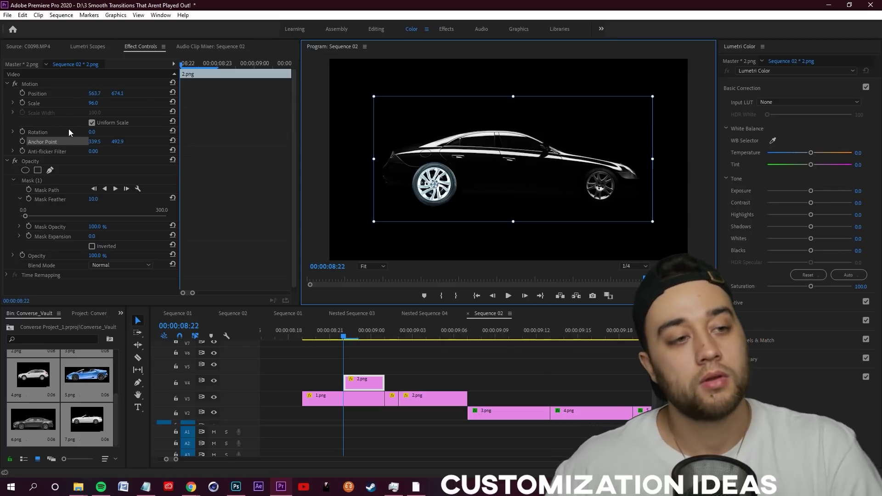
# Step: Keyframe the masked wheel's rotation from 0.0 at 00:00:08:22 to one full turn (1x0) at the clip's end
pyautogui.click(13, 132)
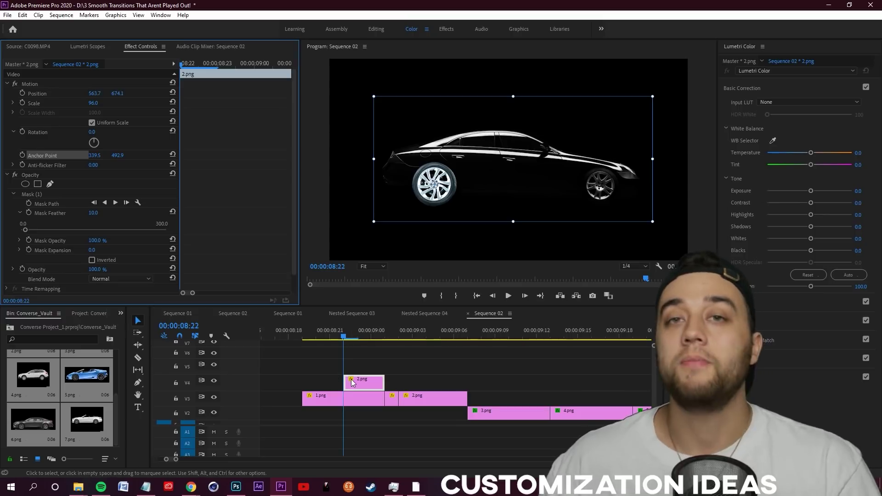
pyautogui.click(22, 131)
pyautogui.moveTo(358, 341); pyautogui.dragTo(379, 341)
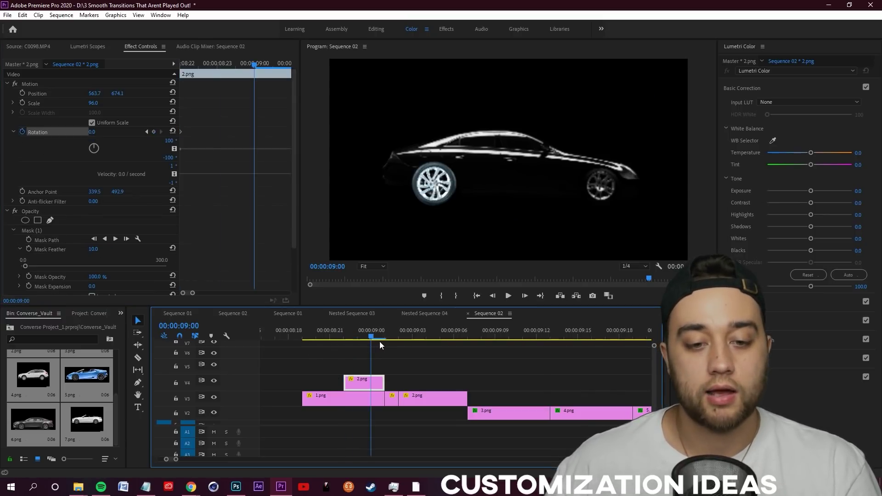
pyautogui.click(92, 132)
pyautogui.write('1x')
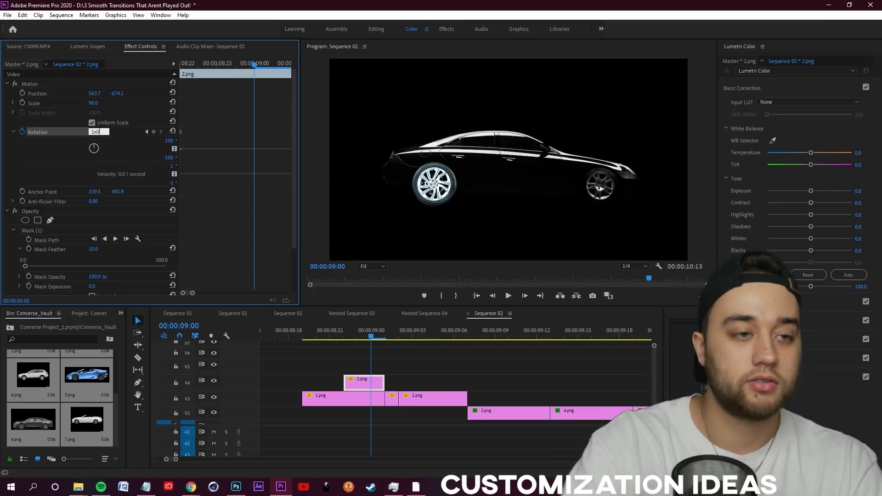
pyautogui.write('0')
pyautogui.press('Return')
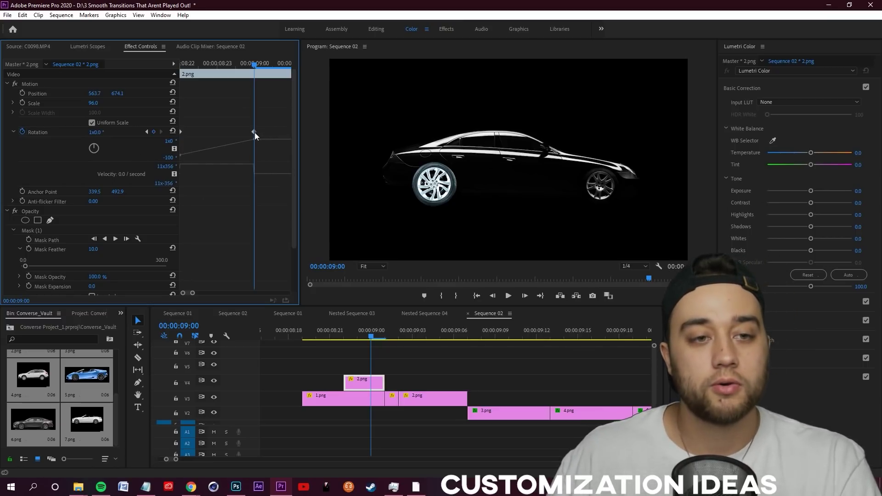
pyautogui.moveTo(256, 131); pyautogui.dragTo(289, 133)
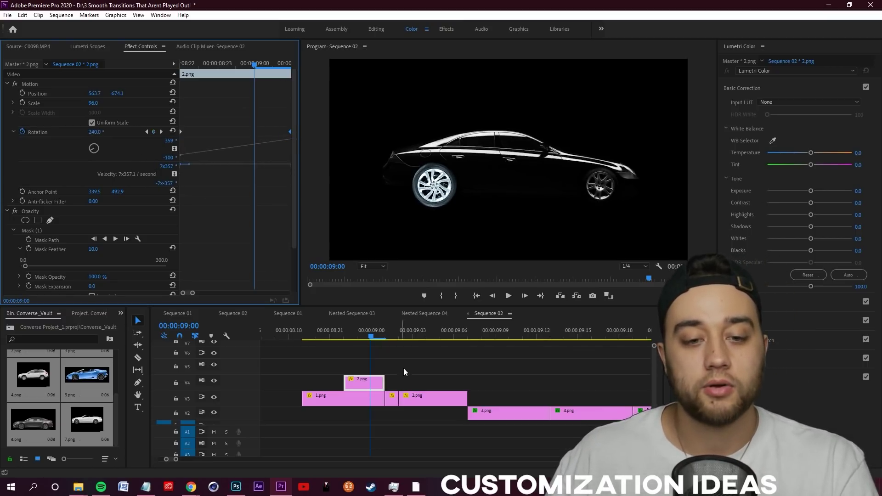
# Step: Move the masked wheel clip's anchor point away from the wheel and return it to the wheel's centre
pyautogui.press('space')
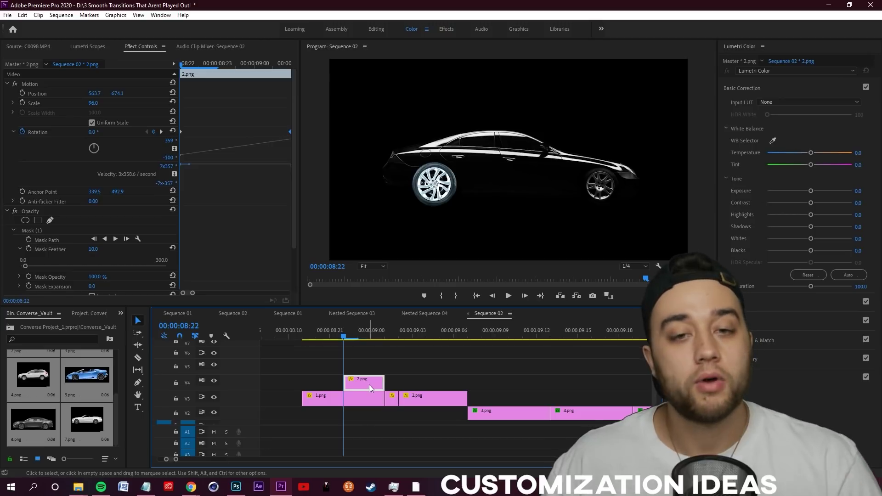
pyautogui.press('space')
pyautogui.click(53, 192)
pyautogui.moveTo(436, 186); pyautogui.dragTo(530, 160)
pyautogui.moveTo(348, 337)
pyautogui.mouseDown()
pyautogui.moveTo(339, 334)
pyautogui.moveTo(429, 351)
pyautogui.moveTo(417, 338)
pyautogui.moveTo(345, 349)
pyautogui.mouseUp()
pyautogui.moveTo(529, 161); pyautogui.dragTo(453, 187)
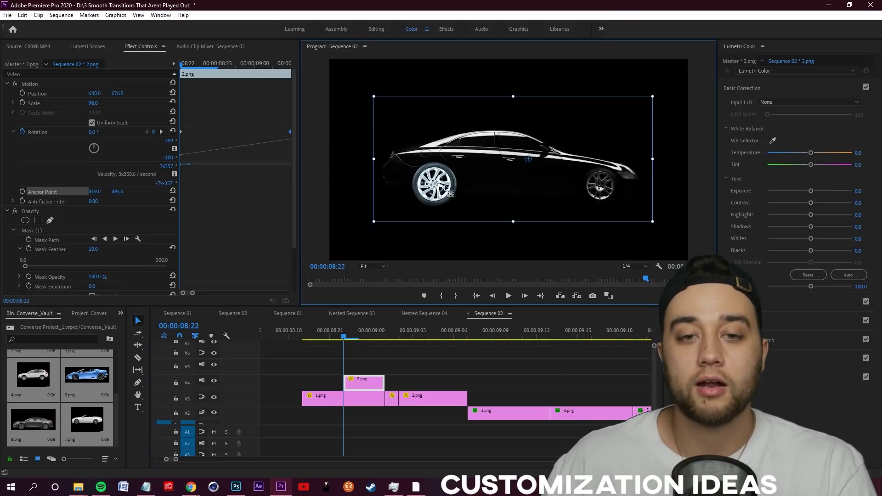
# Step: Play back the start of the transition to examine the wheel's rotation into the silver car
pyautogui.click(342, 334)
pyautogui.press('space')
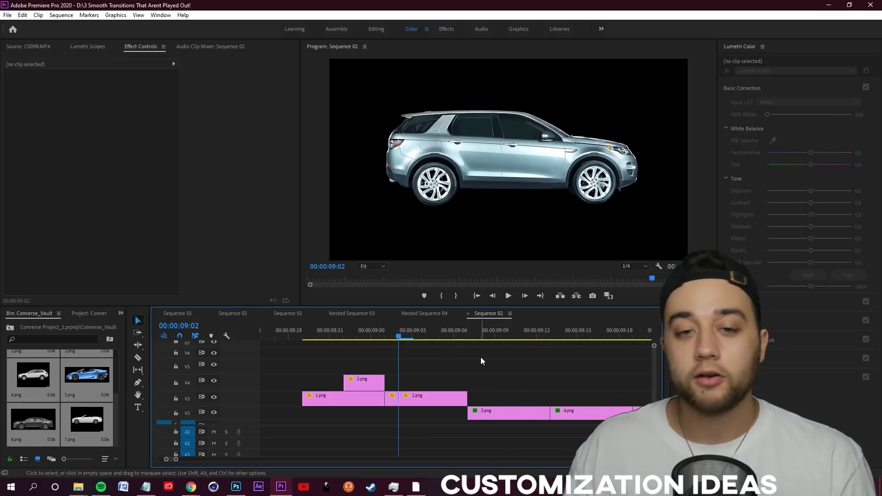
pyautogui.moveTo(399, 332); pyautogui.dragTo(303, 333)
pyautogui.press('space')
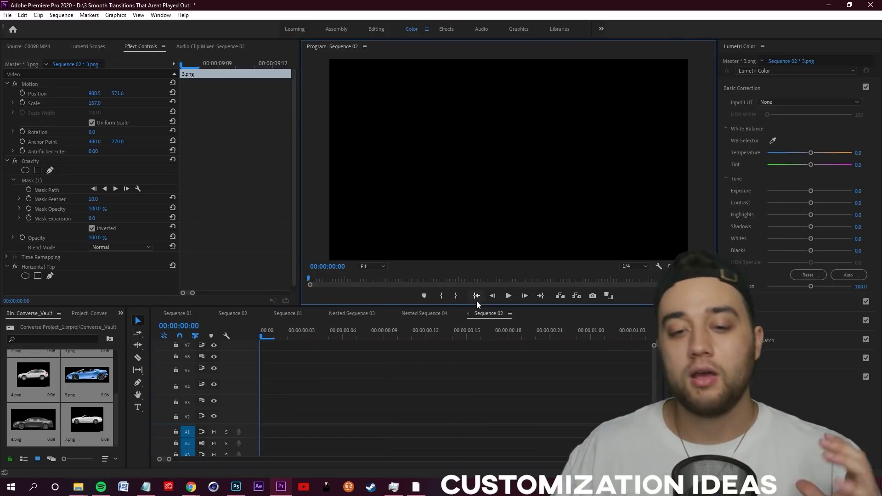
# Step: Open Sequence 01 and play the shoe reel, scrubbing to 00:00:02:04, to examine its stop-motion transitions
pyautogui.click(444, 371)
pyautogui.click(177, 313)
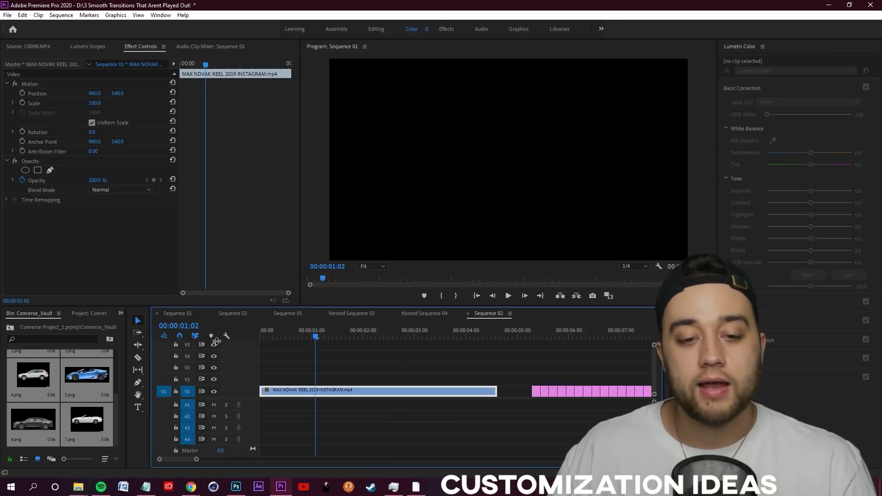
pyautogui.click(280, 338)
pyautogui.click(282, 345)
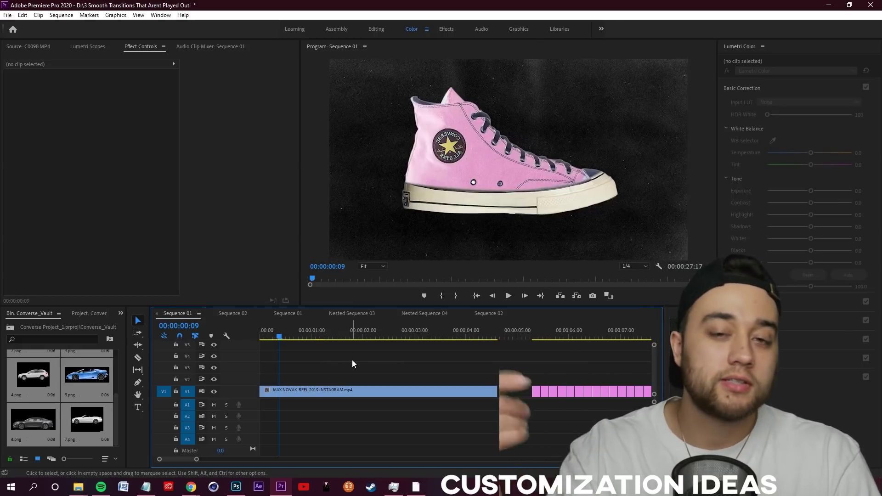
pyautogui.press('space')
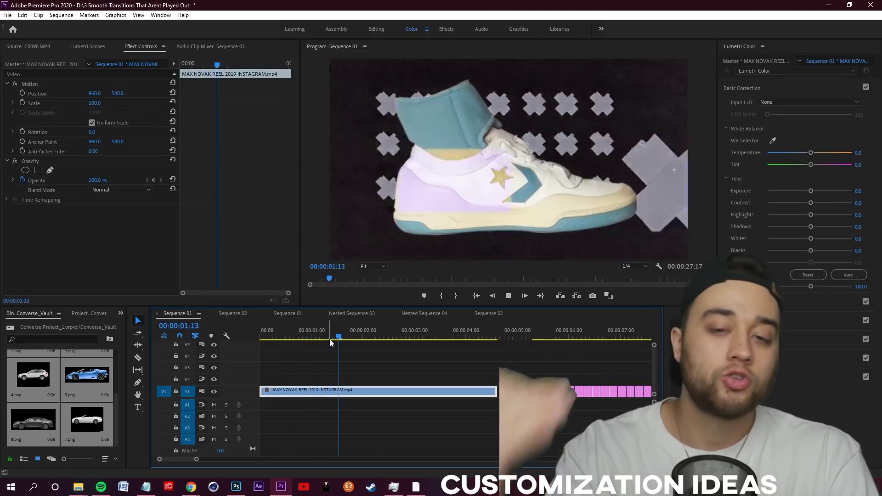
pyautogui.click(357, 337)
pyautogui.moveTo(358, 338); pyautogui.dragTo(372, 353)
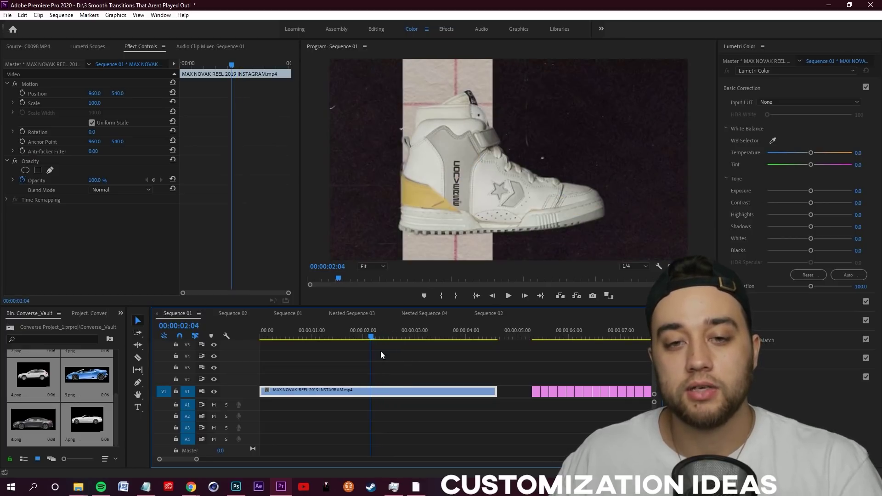
# Step: Step through the shoe reel frame by frame from 00:00:02:04 to examine how parts of each shoe appear early
pyautogui.press('Right')
pyautogui.press('Right')
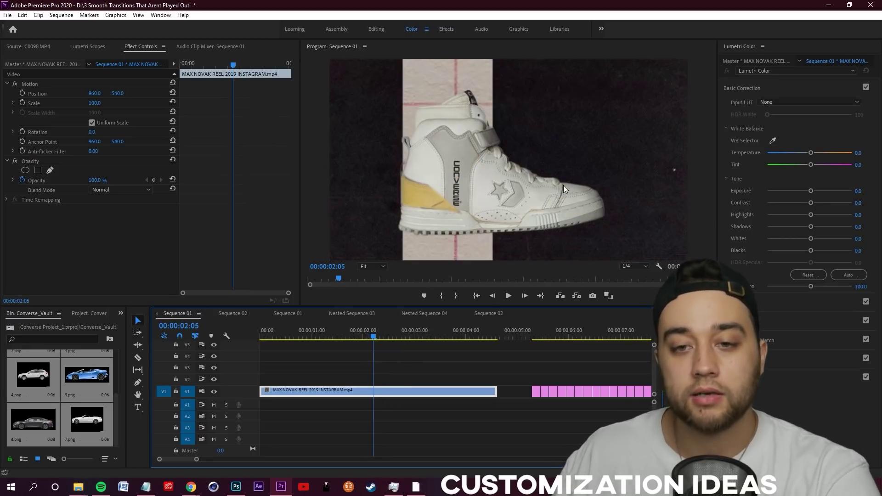
pyautogui.press('Right')
pyautogui.press('Right')
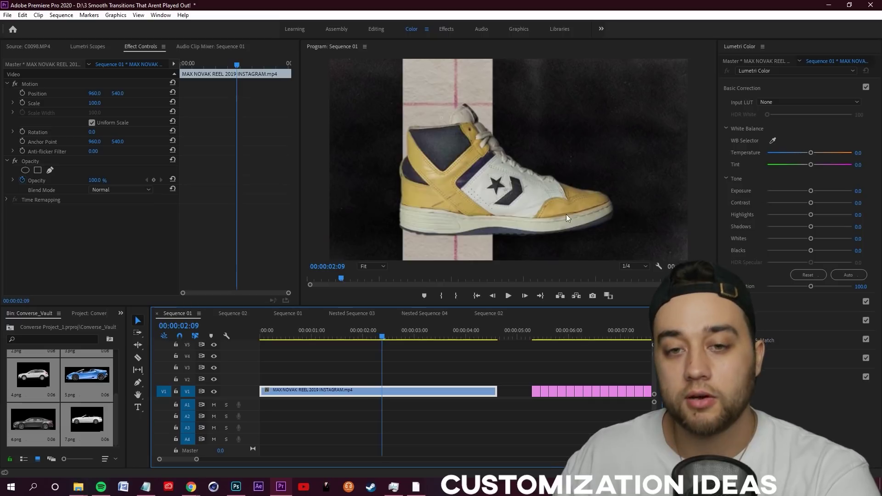
pyautogui.press('Right')
pyautogui.press('Right')
pyautogui.press('Right')
pyautogui.press('Left')
pyautogui.press('Right')
pyautogui.press('Right')
pyautogui.press('Right')
pyautogui.press('Right')
pyautogui.press('Right')
pyautogui.press('Right')
pyautogui.press('Right')
pyautogui.press('Right')
pyautogui.press('Right')
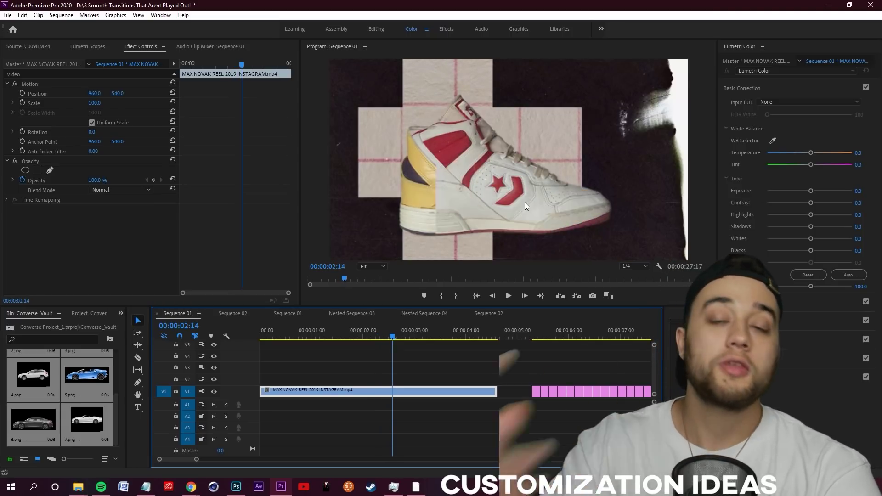
pyautogui.moveTo(403, 345); pyautogui.dragTo(313, 349)
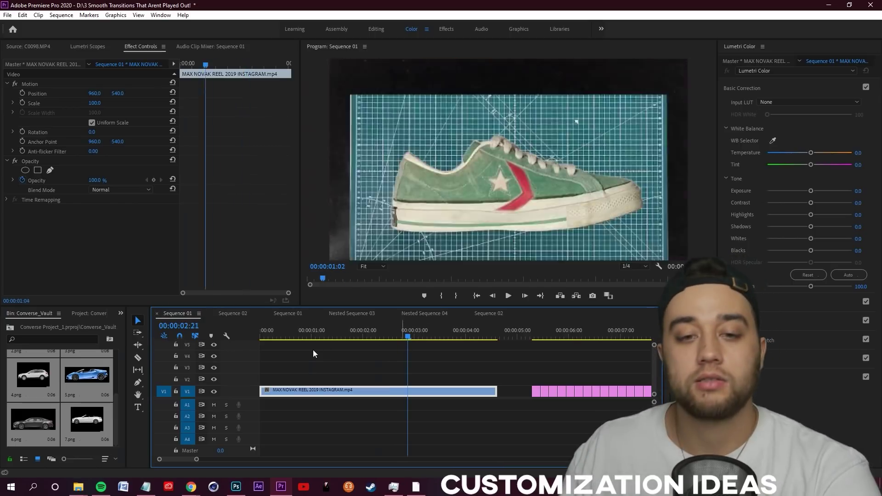
# Step: Look through the other open sequences, viewing the portrait footage in Nested Sequence 03 at 00:00:00:04, and return to the car sequence
pyautogui.click(488, 313)
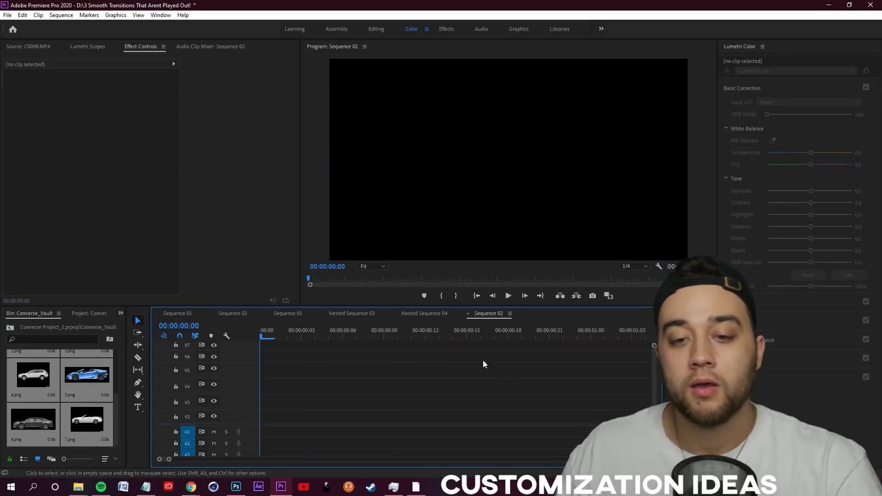
pyautogui.click(436, 313)
pyautogui.click(355, 315)
pyautogui.click(292, 314)
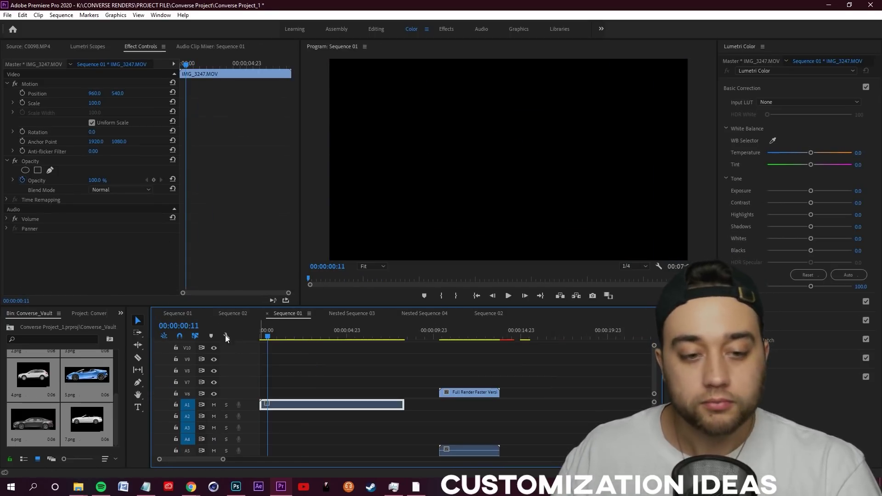
pyautogui.click(374, 313)
pyautogui.moveTo(311, 338)
pyautogui.mouseDown()
pyautogui.moveTo(352, 337)
pyautogui.moveTo(314, 338)
pyautogui.mouseUp()
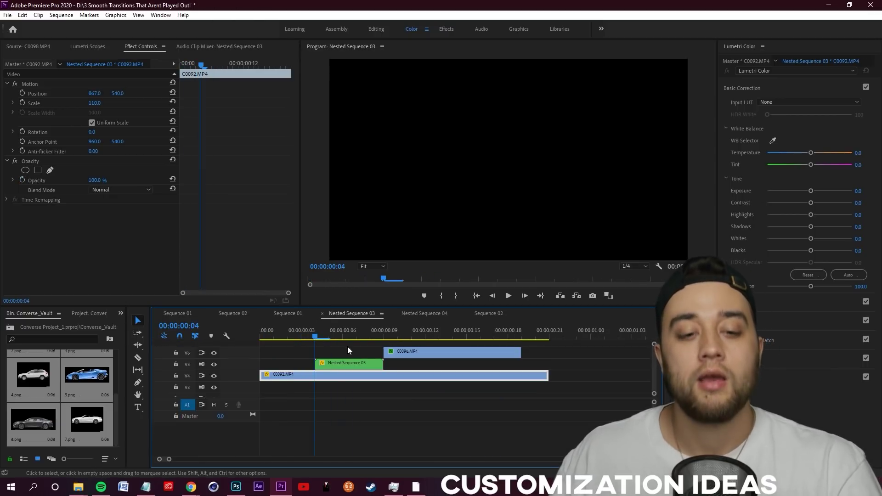
pyautogui.click(350, 350)
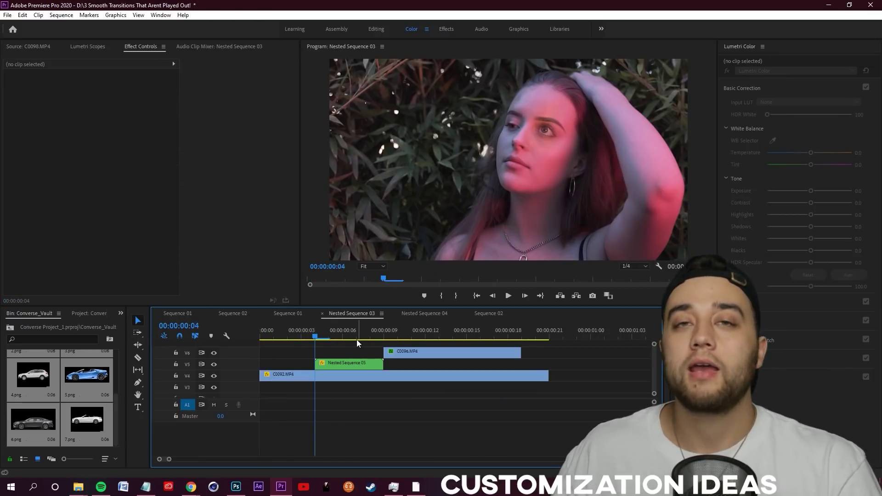
pyautogui.click(488, 314)
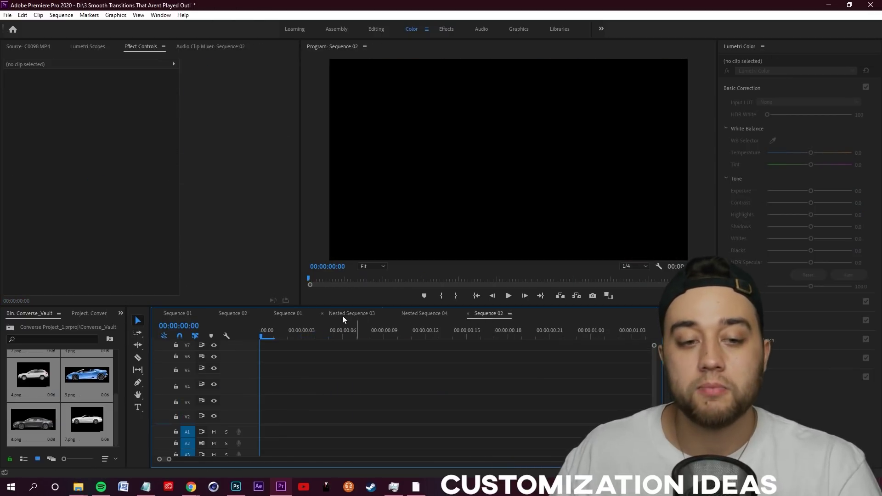
pyautogui.click(429, 315)
pyautogui.click(281, 345)
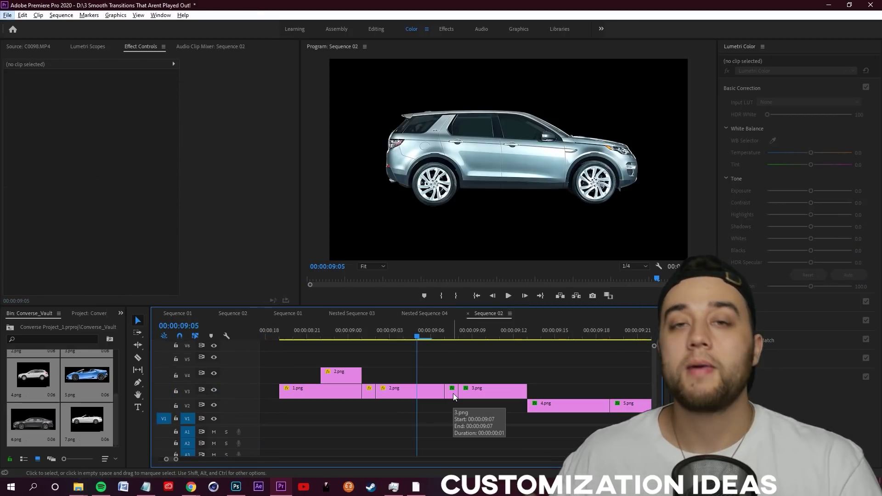
# Step: Place a copy of the short 3.png clip on track V4 at 00:00:09:05 and apply the Crop effect to it
pyautogui.moveTo(453, 393); pyautogui.dragTo(420, 377)
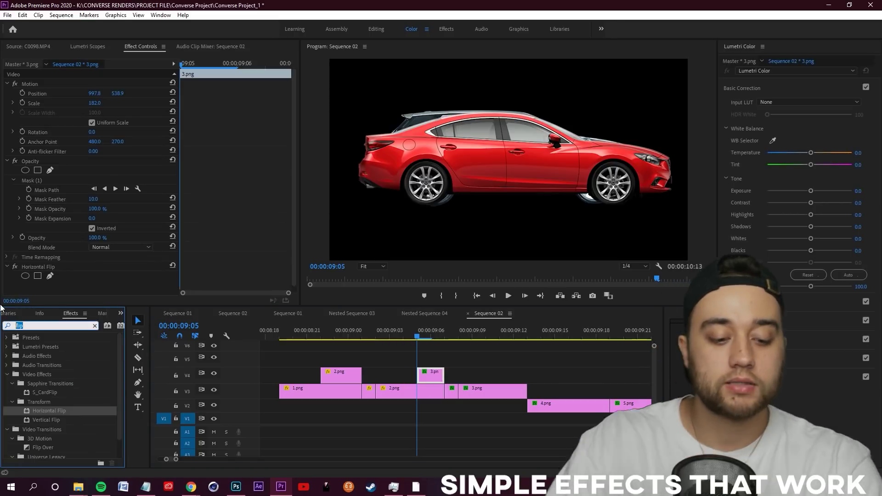
pyautogui.write('crop')
pyautogui.moveTo(41, 413); pyautogui.dragTo(437, 376)
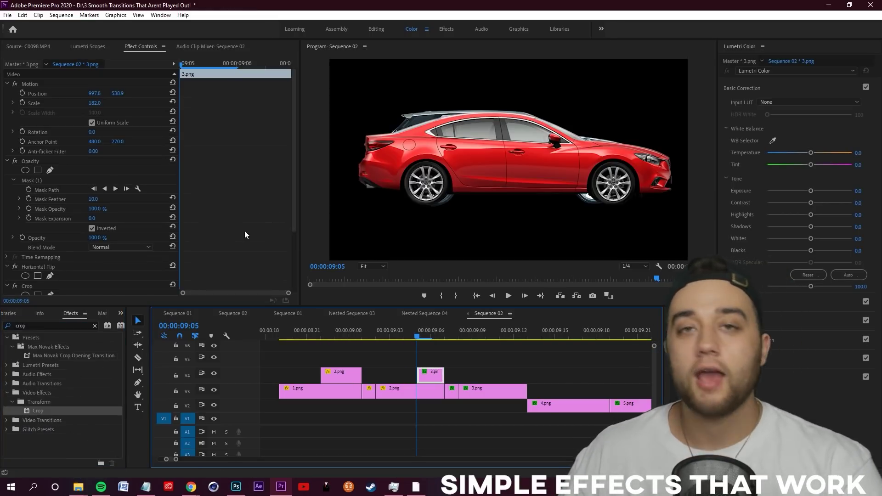
# Step: Crop 46% off the left of the V4 3.png clip and align the red car's front half with the silver car at scale 189
pyautogui.scroll(-3, 245, 234)
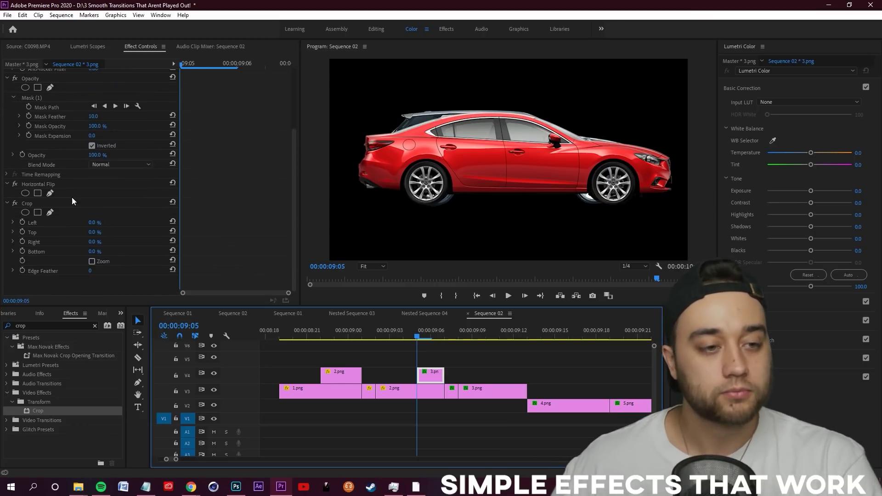
pyautogui.moveTo(93, 222); pyautogui.dragTo(115, 222)
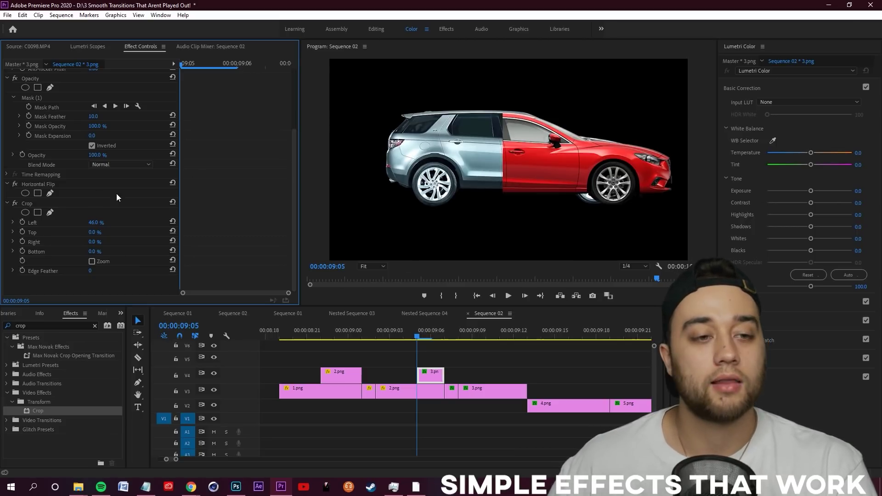
pyautogui.scroll(3, 226, 222)
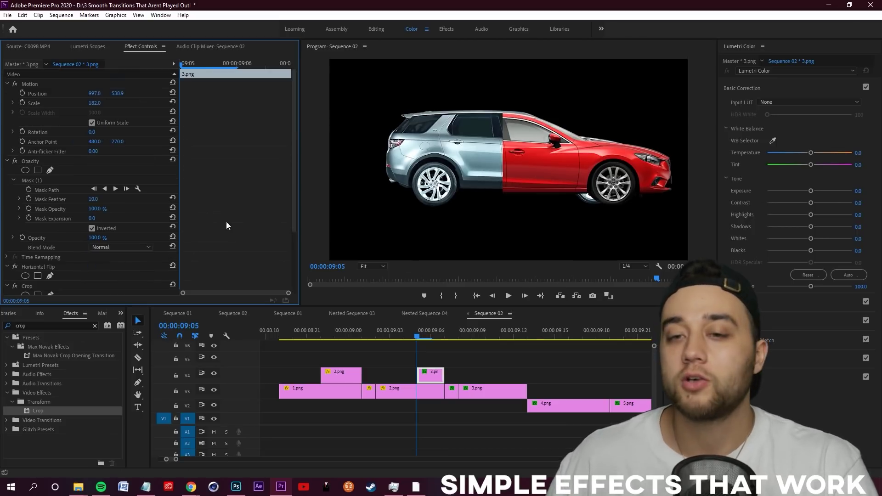
pyautogui.click(33, 84)
pyautogui.moveTo(624, 186); pyautogui.dragTo(608, 183)
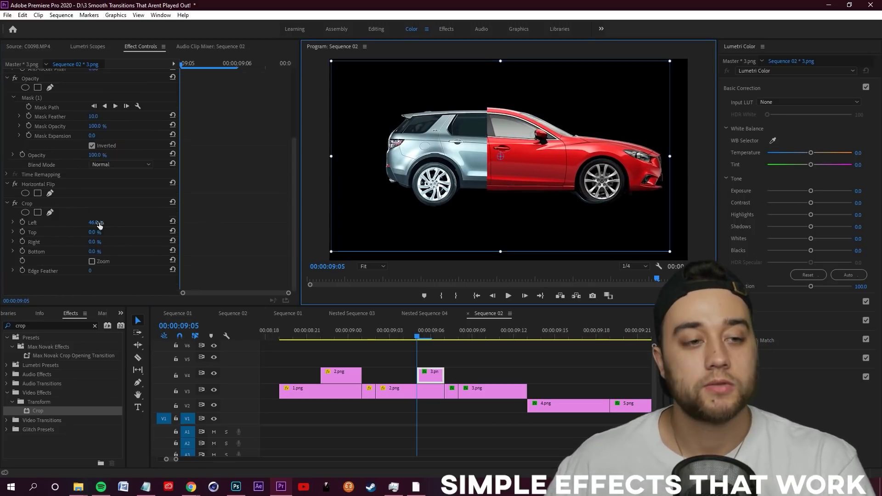
# Step: Play the transition from 00:00:08:22 to examine the cropped red car appearing over the silver one
pyautogui.press('space')
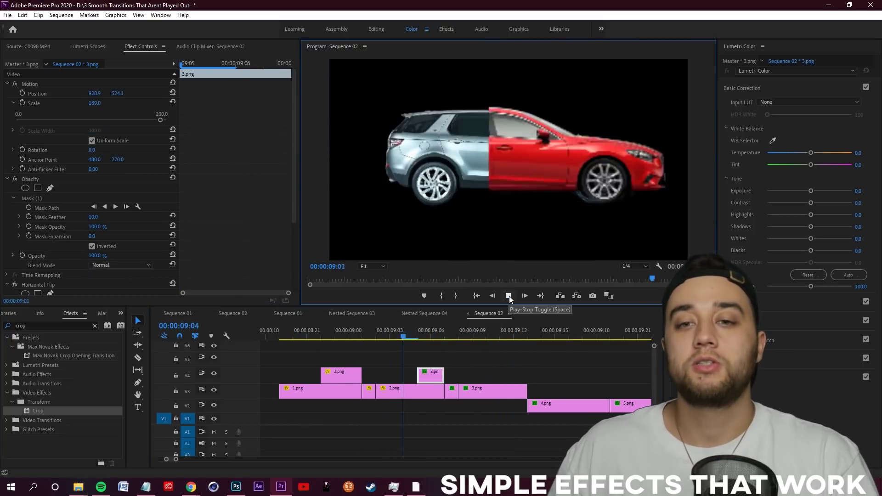
pyautogui.press('space')
pyautogui.moveTo(531, 336); pyautogui.dragTo(320, 336)
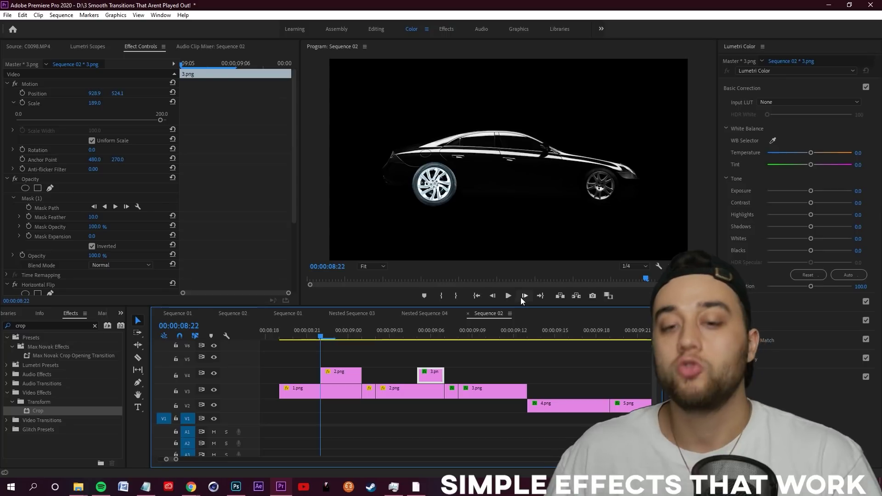
pyautogui.click(507, 296)
pyautogui.click(509, 296)
pyautogui.click(593, 365)
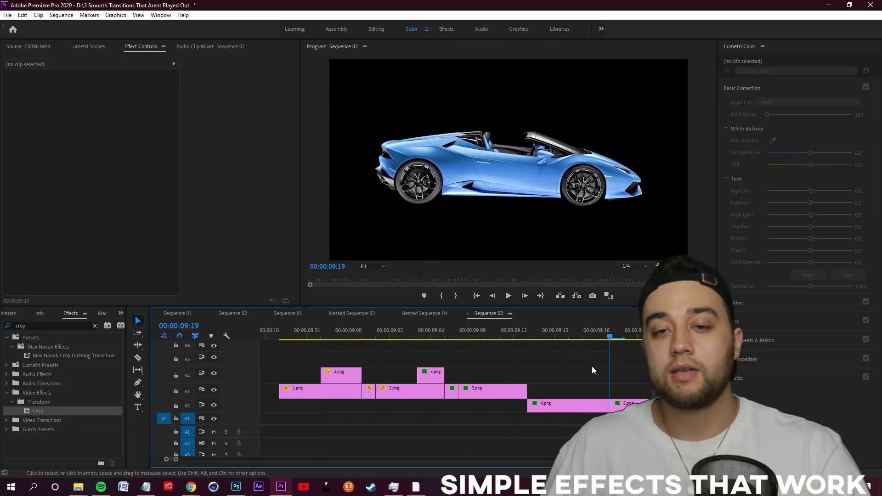
# Step: Play the whole car sequence from 00:00:08:19 to examine the timing of the wheel and crop effects
pyautogui.press('v')
pyautogui.press('-')
pyautogui.press('-')
pyautogui.press('space')
pyautogui.click(385, 339)
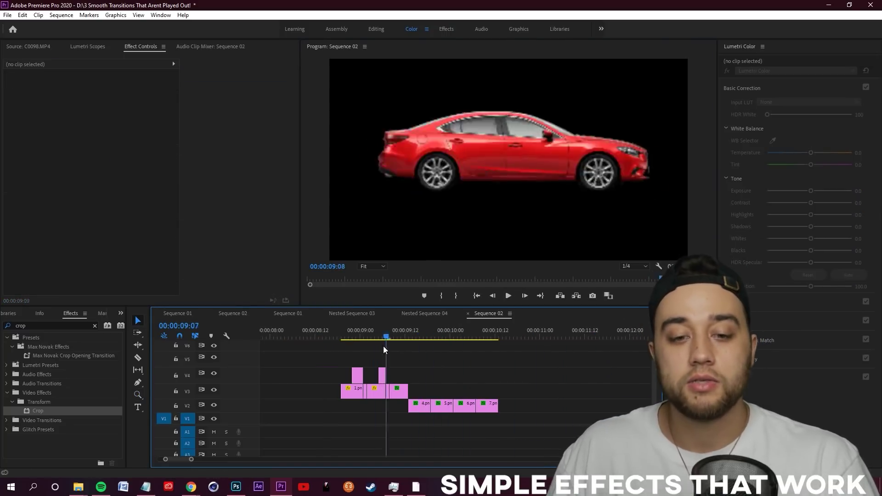
pyautogui.press('space')
pyautogui.press('=')
pyautogui.moveTo(406, 339); pyautogui.dragTo(321, 349)
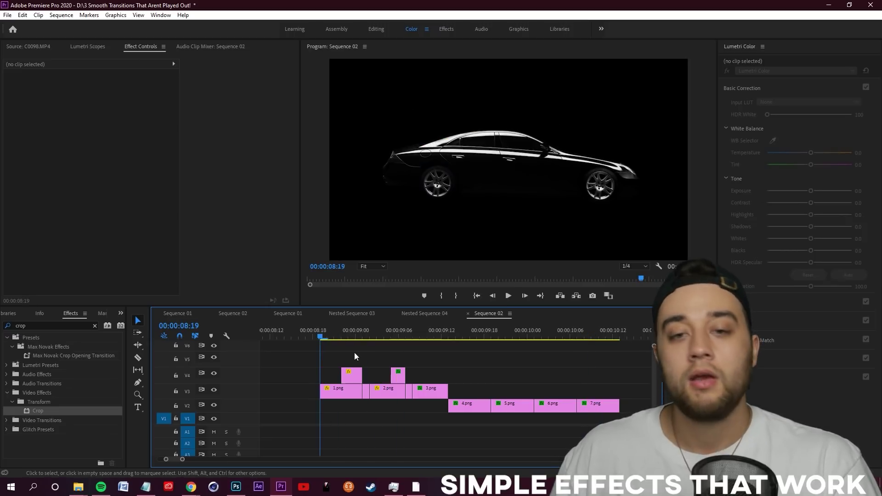
pyautogui.press('space')
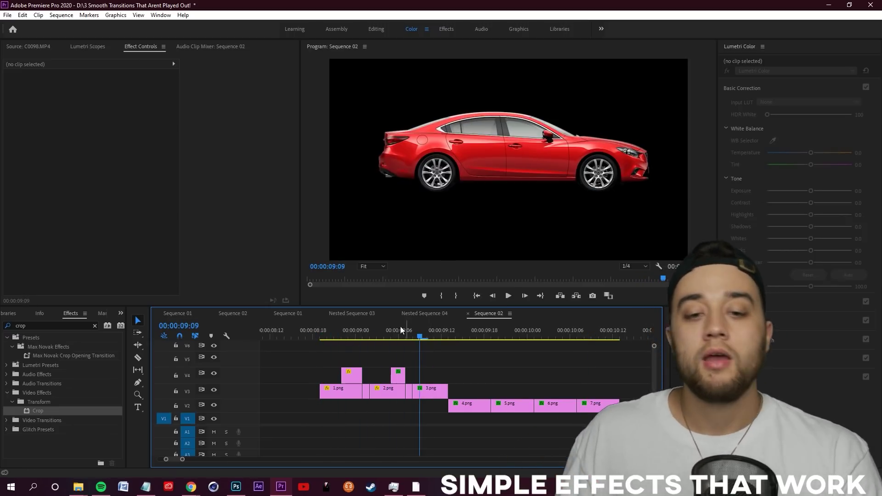
pyautogui.press('space')
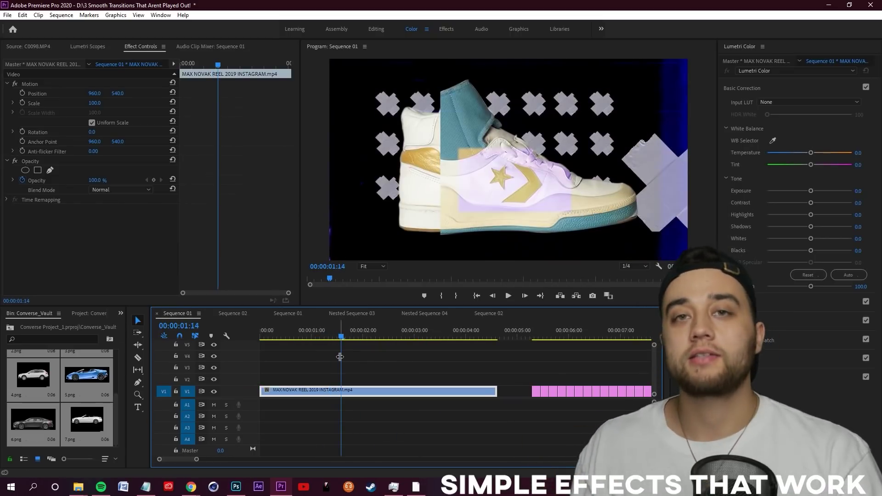
# Step: Play the shoe reel in Sequence 01 from 00:00:01:14 to examine its cropped half-shoe frames
pyautogui.press('space')
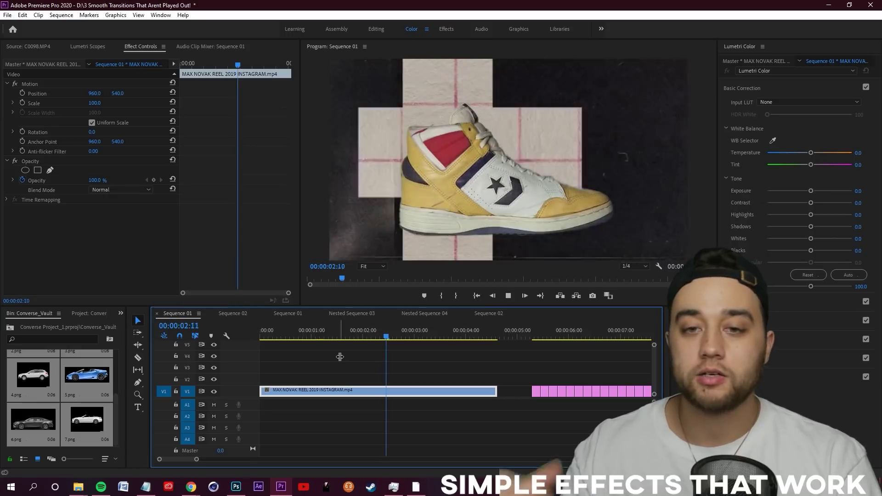
pyautogui.press('space')
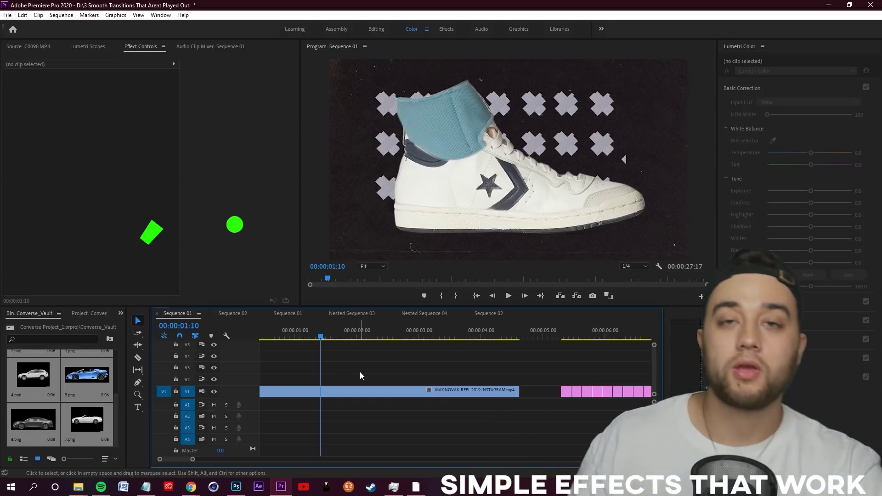
pyautogui.press('space')
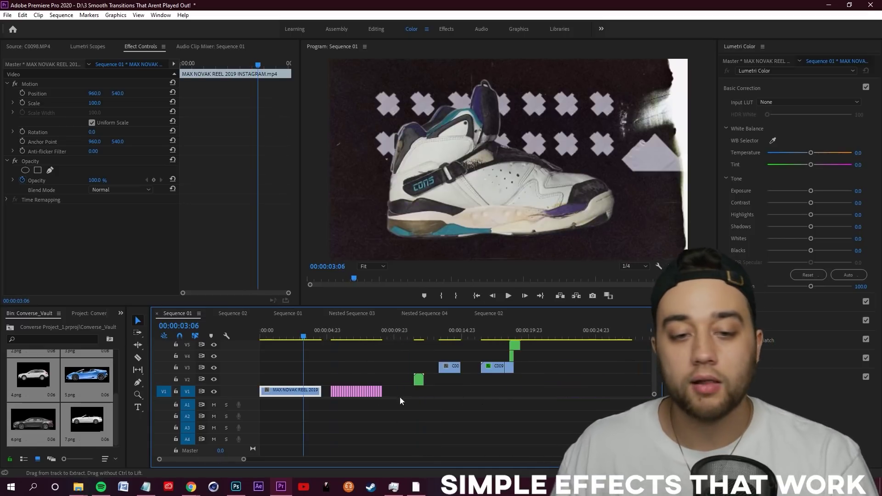
pyautogui.scroll(2, 456, 376)
pyautogui.scroll(1, 455, 377)
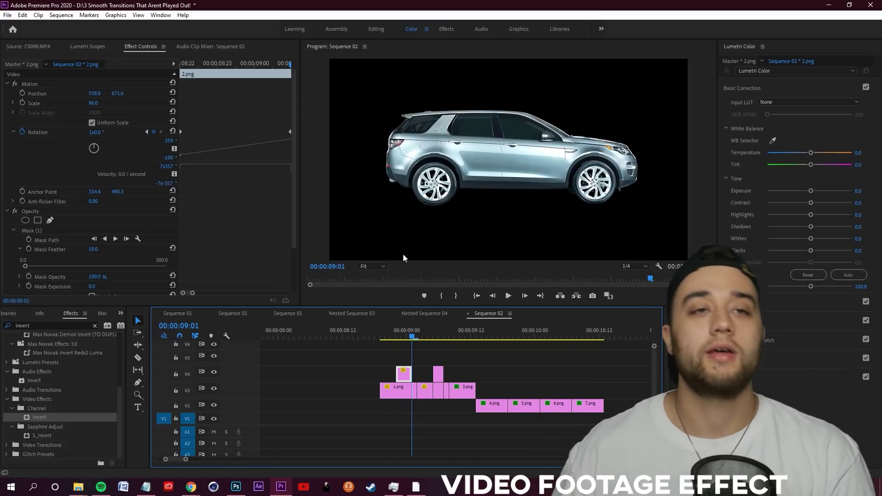
# Step: Create a new sequence from the ARRI 1080p 23.976 preset, keeping its default name
pyautogui.click(8, 15)
pyautogui.moveTo(27, 26)
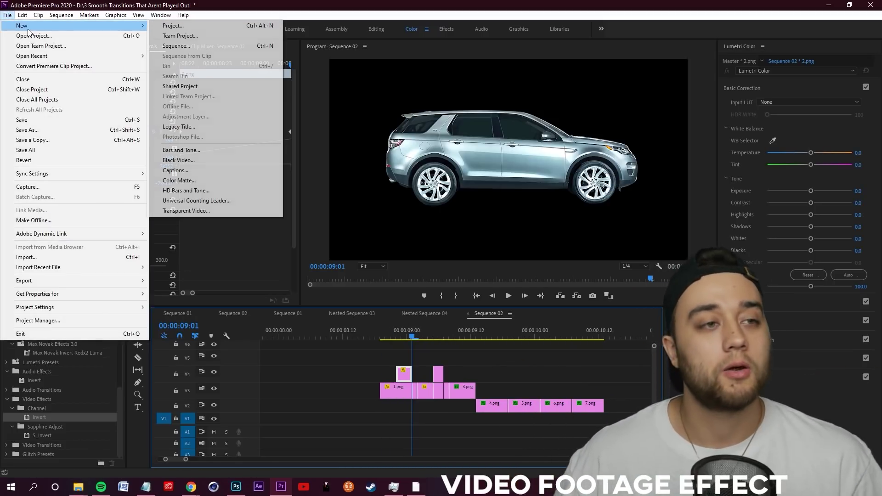
pyautogui.click(176, 45)
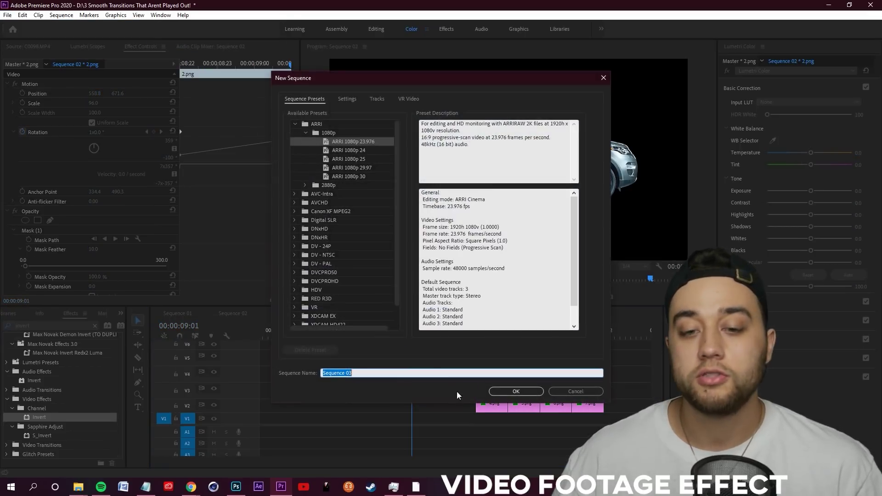
pyautogui.click(516, 394)
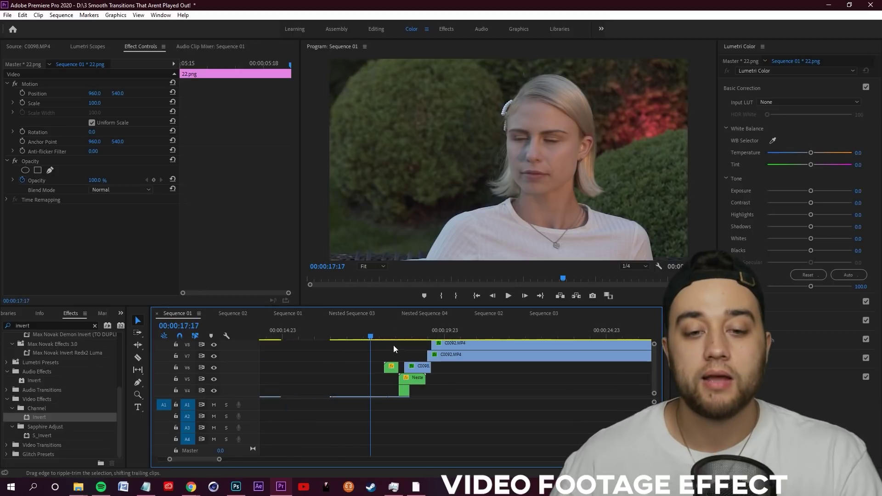
# Step: Copy the stacked portrait clips around 00:00:17:17 in Sequence 01 into the start of Sequence 03
pyautogui.moveTo(399, 340); pyautogui.dragTo(485, 394)
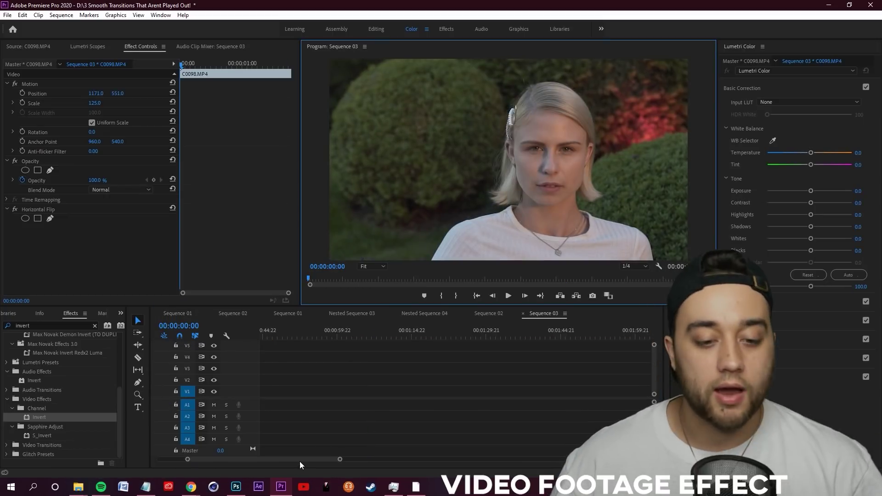
pyautogui.moveTo(299, 460); pyautogui.dragTo(161, 454)
pyautogui.press('=')
pyautogui.press('=')
pyautogui.press('=')
pyautogui.press('=')
pyautogui.press('=')
# Step: Scrub Sequence 03 around 00:00:01:12 to examine the head turn leading into the stacked transition clips
pyautogui.moveTo(315, 336); pyautogui.dragTo(327, 340)
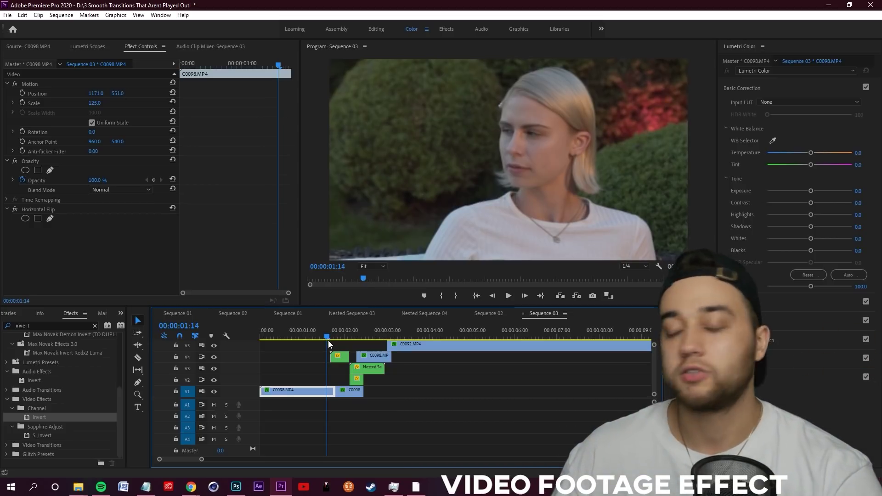
pyautogui.moveTo(328, 340)
pyautogui.mouseDown()
pyautogui.moveTo(357, 340)
pyautogui.moveTo(324, 354)
pyautogui.mouseUp()
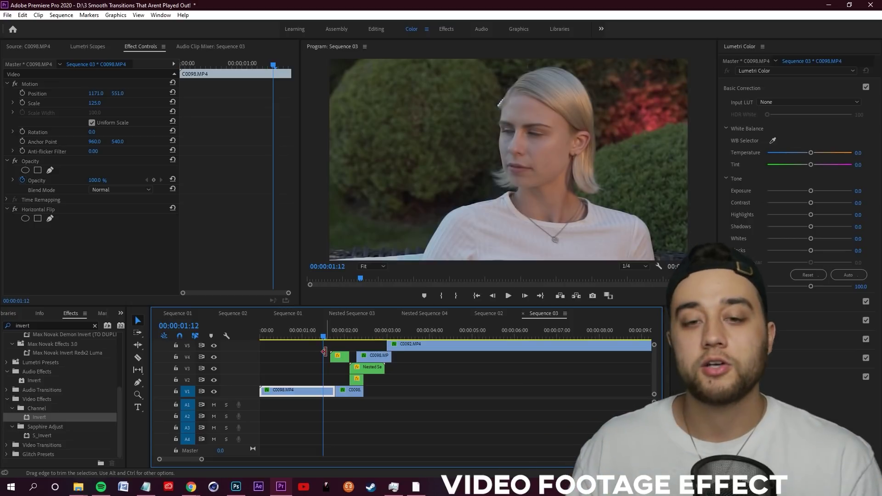
pyautogui.moveTo(320, 337)
pyautogui.mouseDown()
pyautogui.moveTo(337, 336)
pyautogui.moveTo(328, 341)
pyautogui.mouseUp()
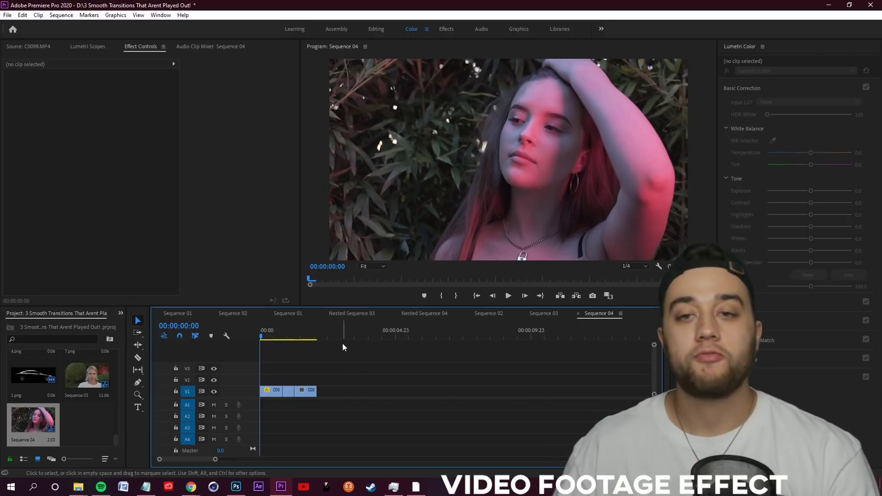
# Step: Play Sequence 04 from the start to examine its three consecutive portrait clips
pyautogui.press('space')
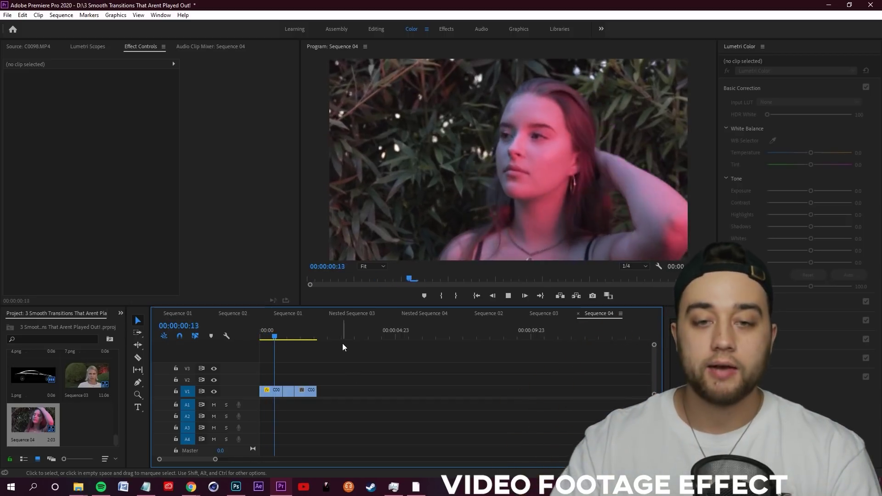
pyautogui.press('space')
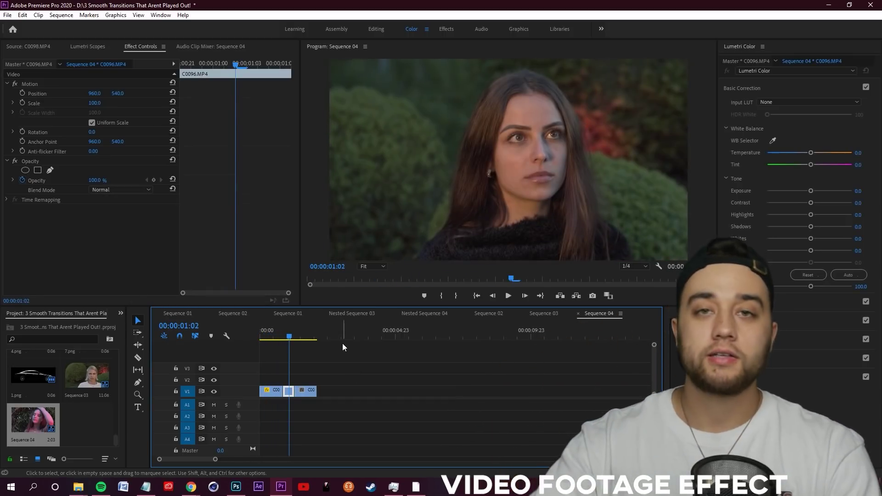
pyautogui.press('space')
pyautogui.press('space')
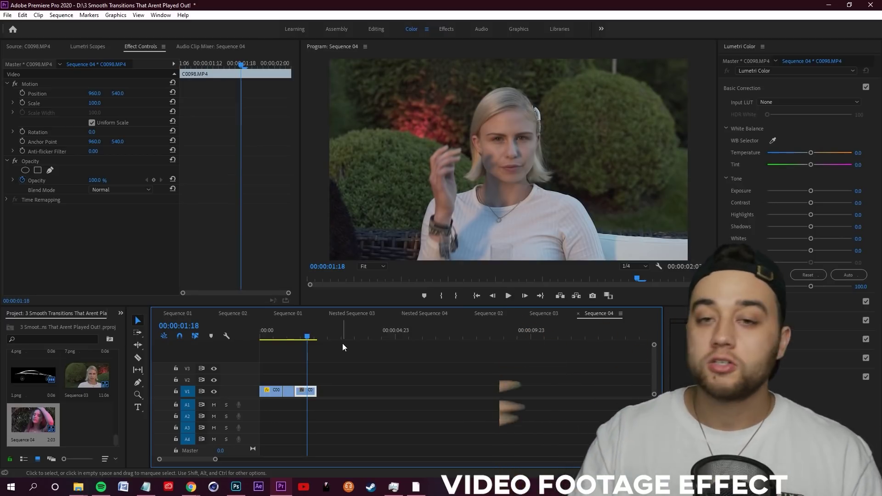
pyautogui.moveTo(299, 339); pyautogui.dragTo(260, 344)
pyautogui.click(473, 379)
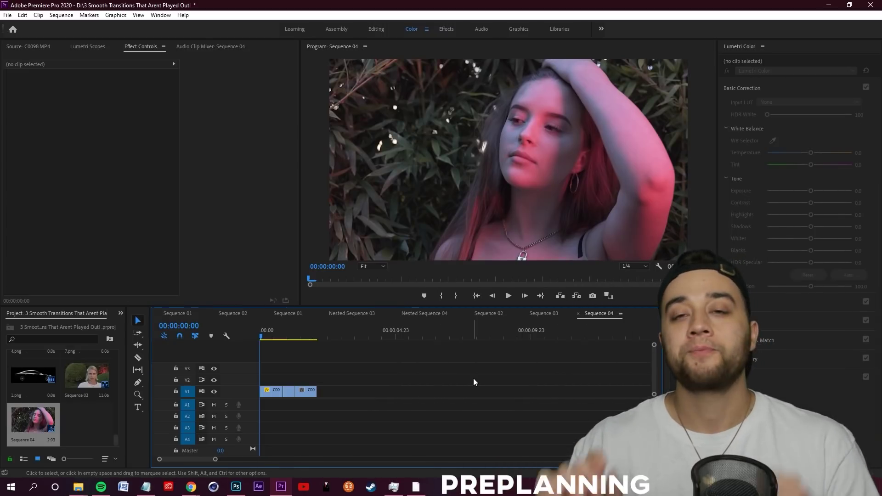
# Step: Replay Sequence 04, pausing on the first portrait clip at 00:00:00:16 to examine her movement and head position
pyautogui.click(508, 296)
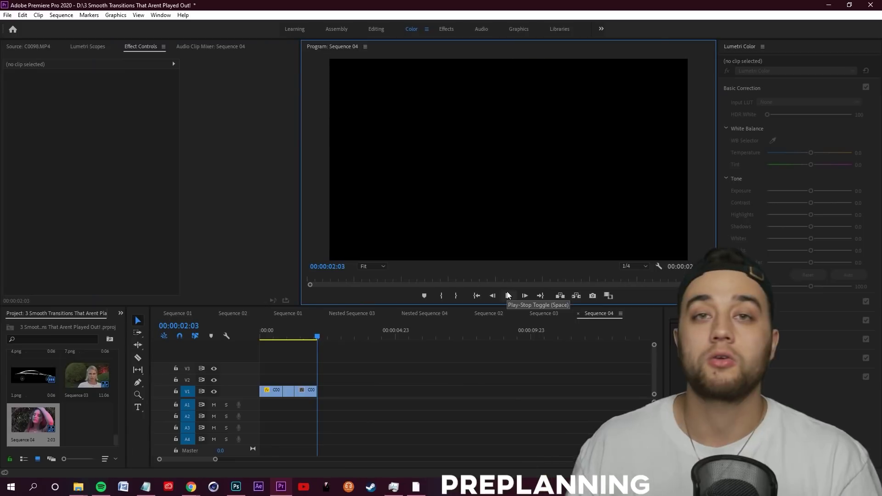
pyautogui.click(478, 296)
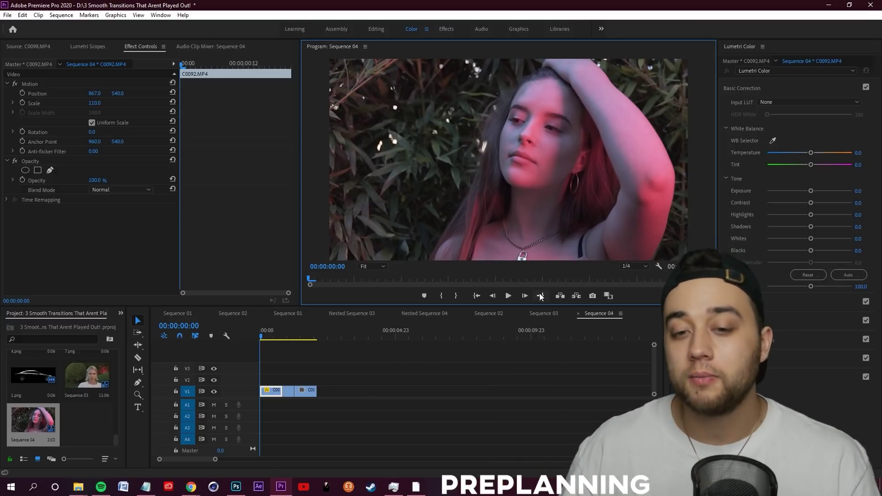
pyautogui.click(508, 296)
pyautogui.click(508, 296)
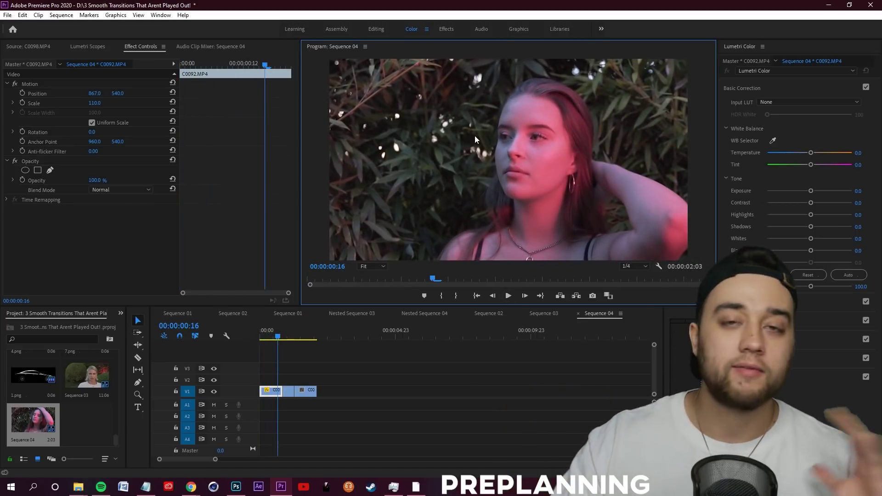
pyautogui.click(508, 296)
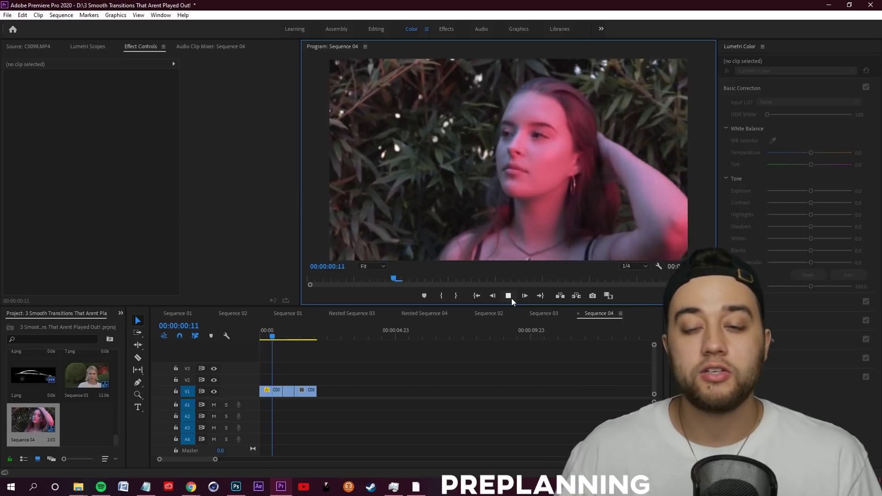
pyautogui.click(508, 296)
# Step: Move the C0096.MP4 clip up to V2, starting at 00:00:00:20 so it overlaps the end of C0092.MP4
pyautogui.moveTo(312, 341)
pyautogui.mouseDown()
pyautogui.moveTo(272, 341)
pyautogui.moveTo(302, 344)
pyautogui.mouseUp()
pyautogui.click(95, 103)
pyautogui.write('110')
pyautogui.press('Return')
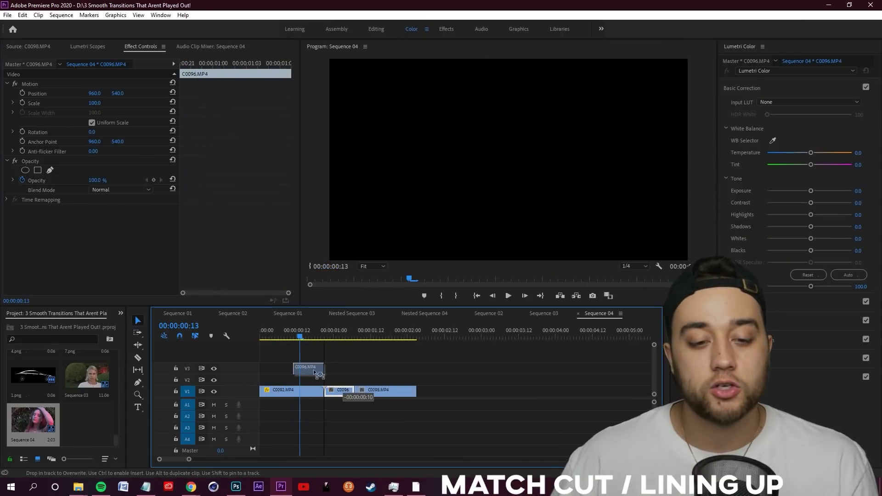
pyautogui.moveTo(311, 378)
pyautogui.mouseDown()
pyautogui.moveTo(344, 382)
pyautogui.moveTo(322, 381)
pyautogui.mouseUp()
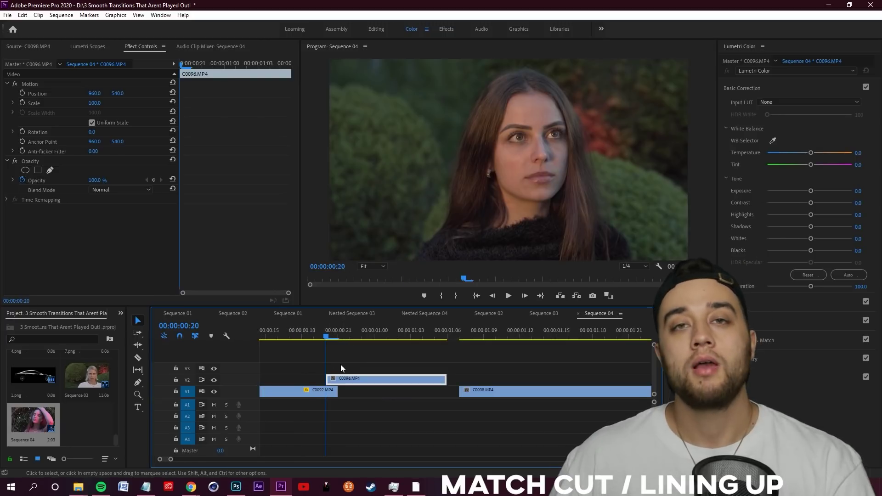
# Step: Inspect the overlapping C0092.MP4 and C0096.MP4 clips at 00:00:00:20 to compare the framing and facing direction
pyautogui.click(324, 390)
pyautogui.moveTo(326, 339)
pyautogui.mouseDown()
pyautogui.moveTo(307, 335)
pyautogui.moveTo(327, 338)
pyautogui.mouseUp()
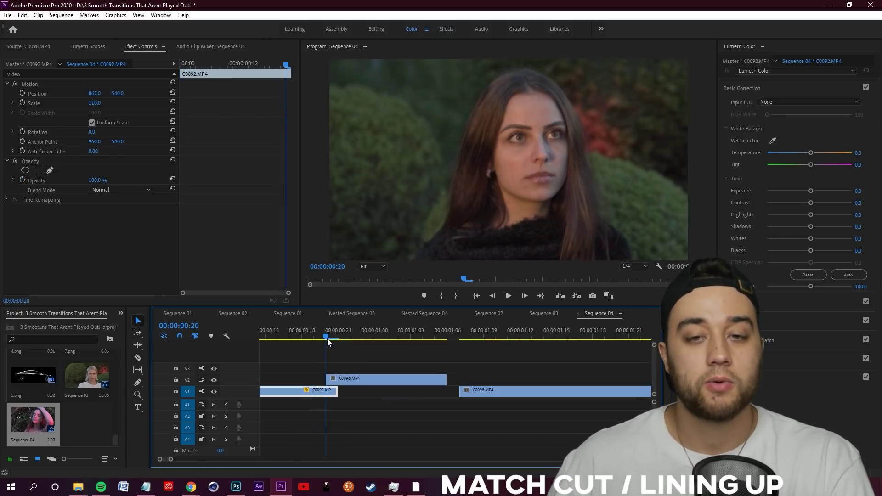
pyautogui.click(332, 380)
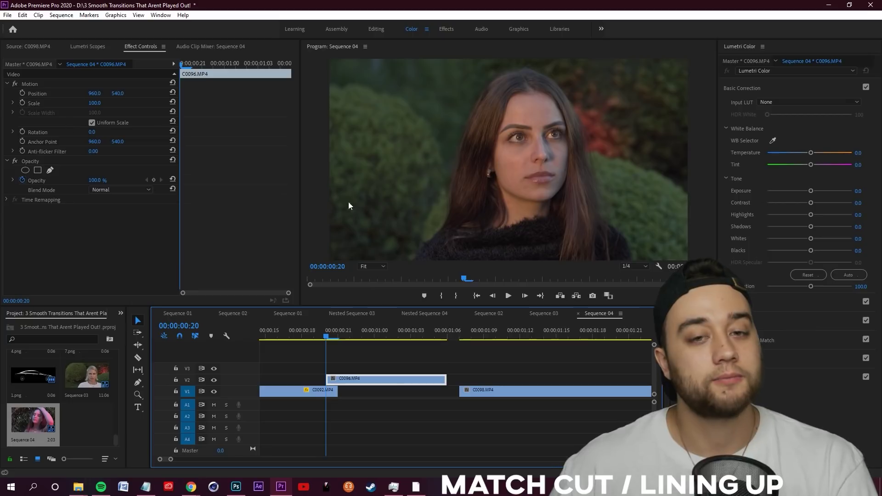
pyautogui.click(324, 390)
pyautogui.moveTo(327, 338)
pyautogui.mouseDown()
pyautogui.moveTo(315, 338)
pyautogui.moveTo(327, 338)
pyautogui.mouseUp()
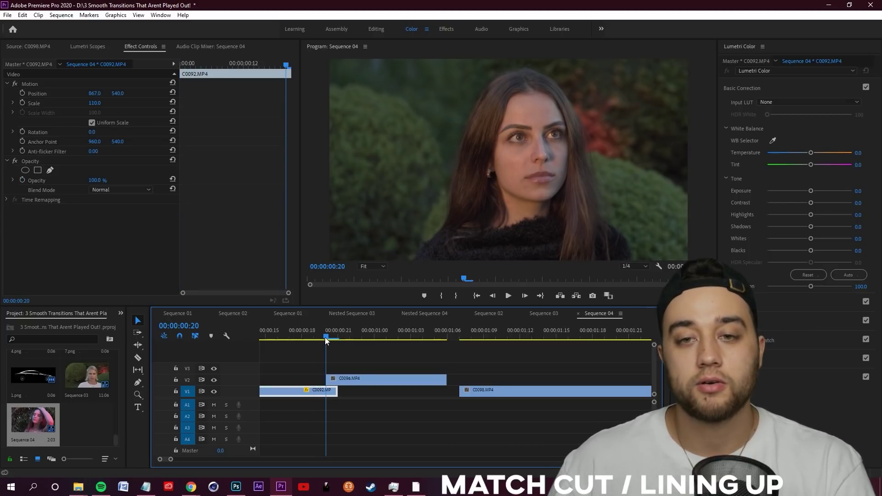
# Step: Find the flip effects and apply Horizontal Flip to the C0096.MP4 clip on V2
pyautogui.click(121, 313)
pyautogui.click(146, 396)
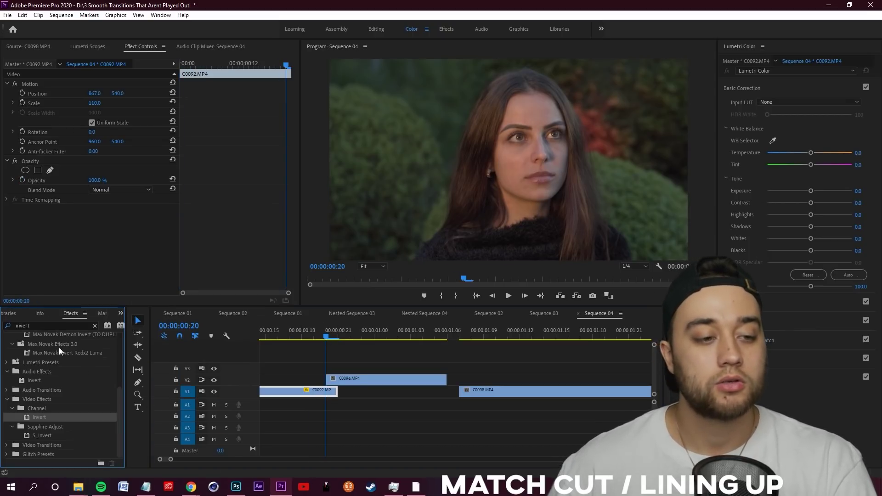
pyautogui.doubleClick(50, 325)
pyautogui.write('flip')
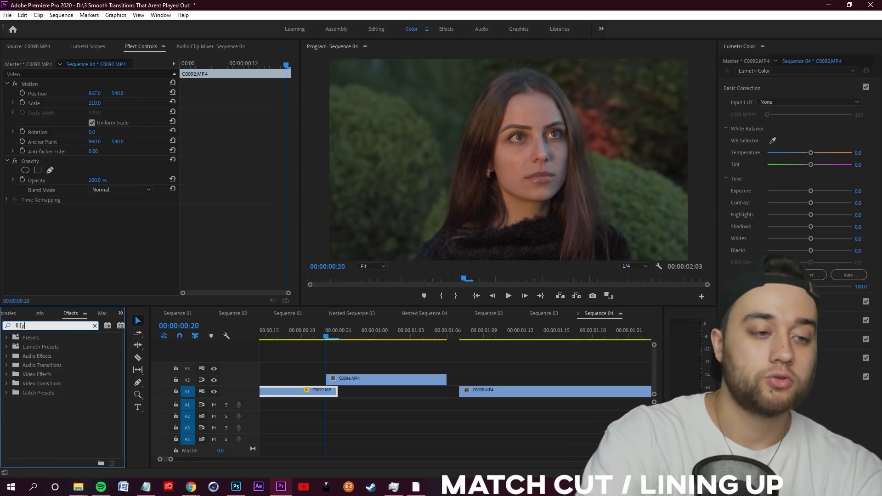
pyautogui.moveTo(49, 410); pyautogui.dragTo(389, 378)
pyautogui.click(389, 383)
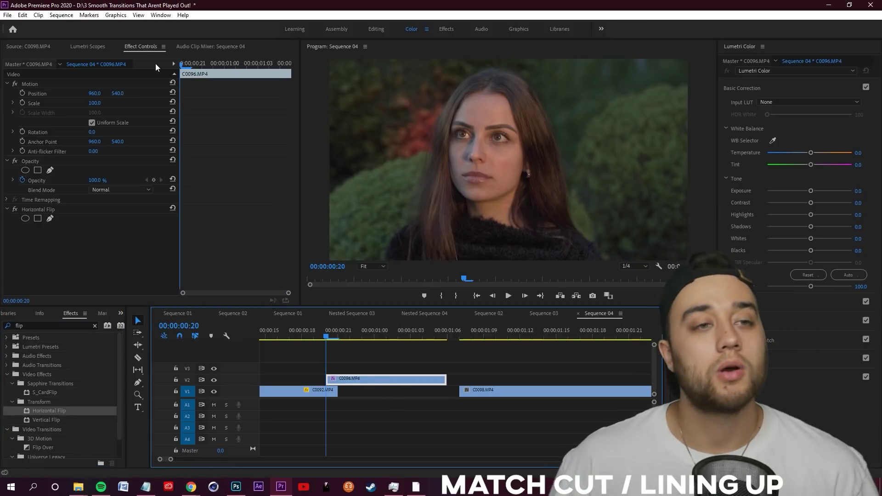
# Step: Lower C0096.MP4's opacity to 73.2% and set its horizontal position to 1156 to overlay the two faces
pyautogui.click(12, 180)
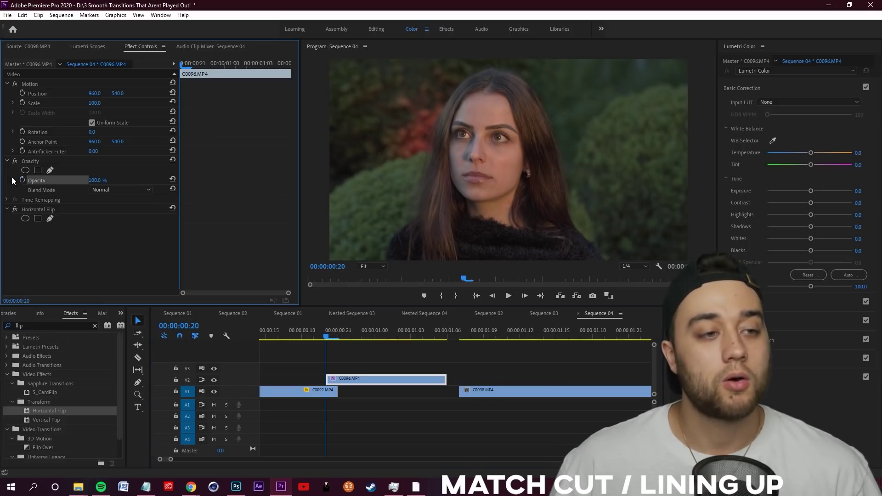
pyautogui.moveTo(149, 200); pyautogui.dragTo(125, 197)
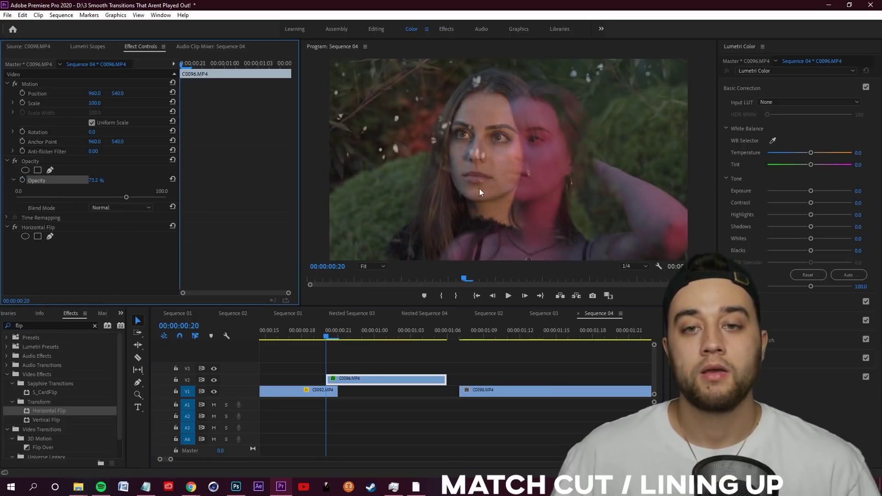
pyautogui.moveTo(95, 95); pyautogui.dragTo(186, 94)
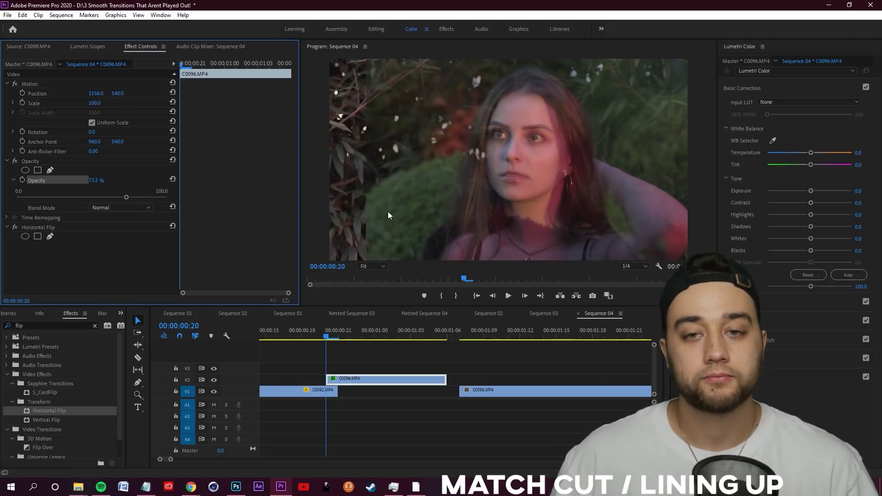
pyautogui.press('`')
pyautogui.press('`')
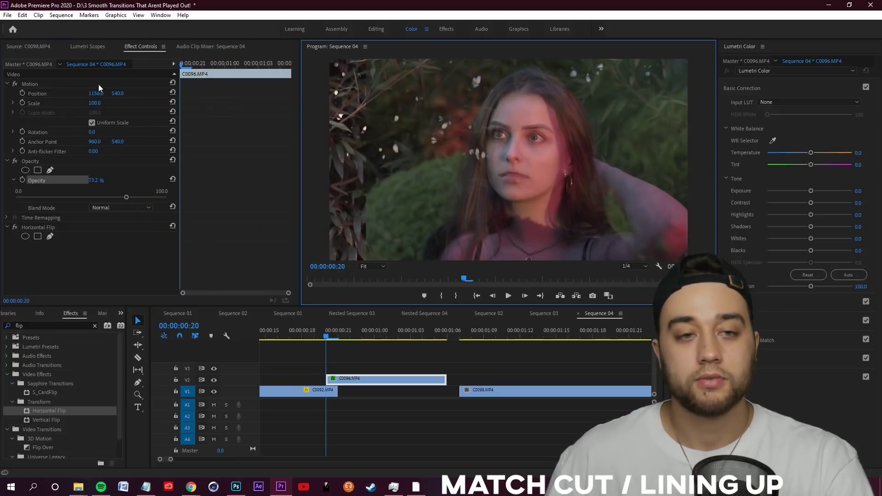
# Step: Set C0096.MP4's scale to 96 to match the face underneath, and restore its opacity to 100%
pyautogui.moveTo(97, 104); pyautogui.dragTo(88, 104)
pyautogui.press('`')
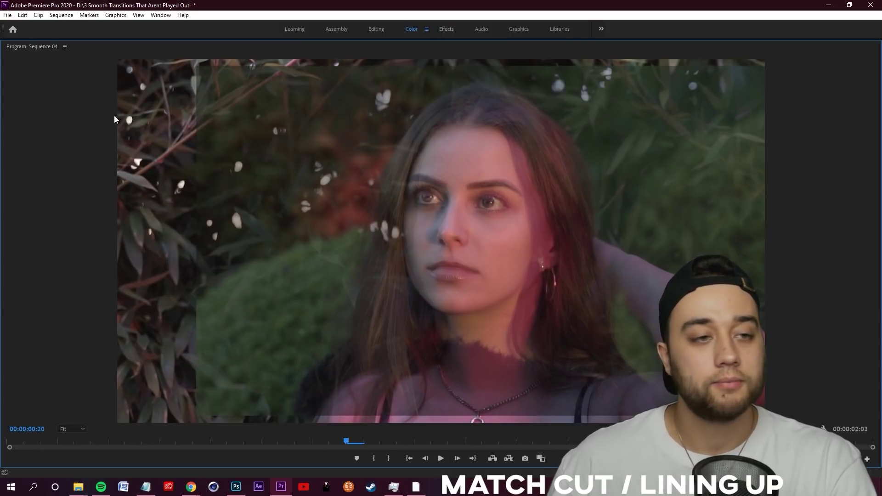
pyautogui.press('`')
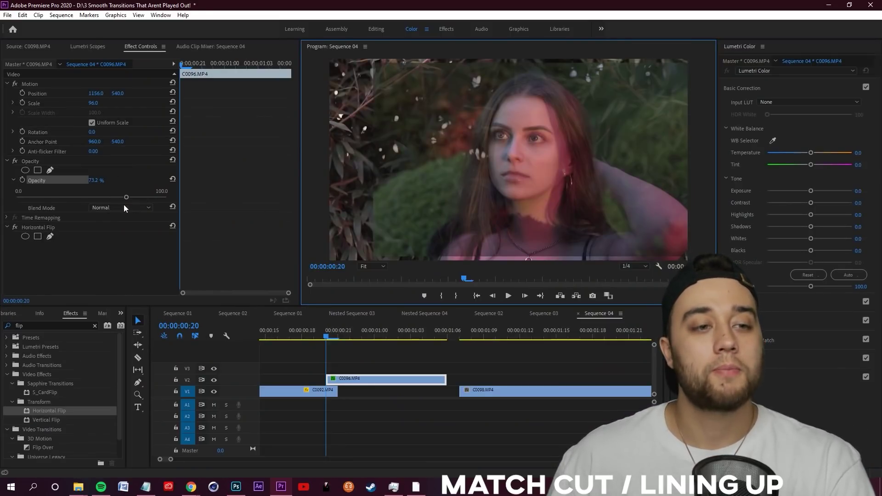
pyautogui.moveTo(126, 197); pyautogui.dragTo(496, 266)
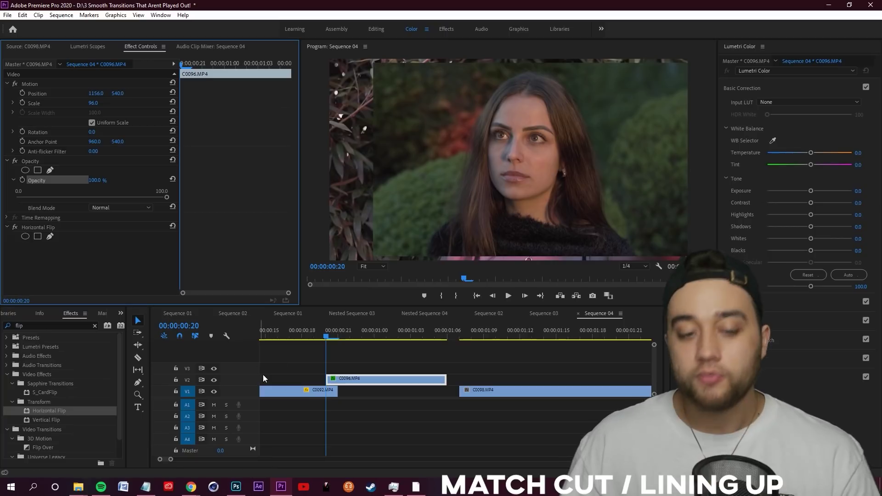
# Step: Nest the C0092.MP4 and C0096.MP4 clips together under the default nested sequence name
pyautogui.moveTo(297, 355); pyautogui.dragTo(349, 387)
pyautogui.rightClick(349, 386)
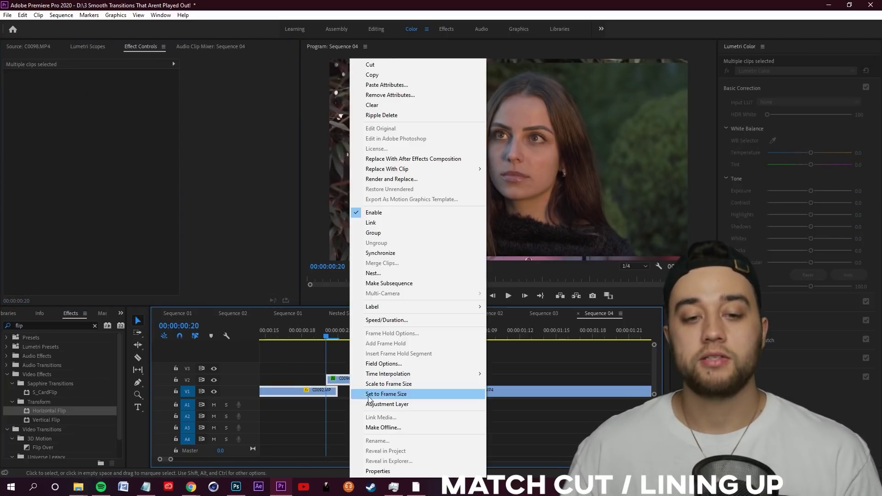
pyautogui.click(389, 274)
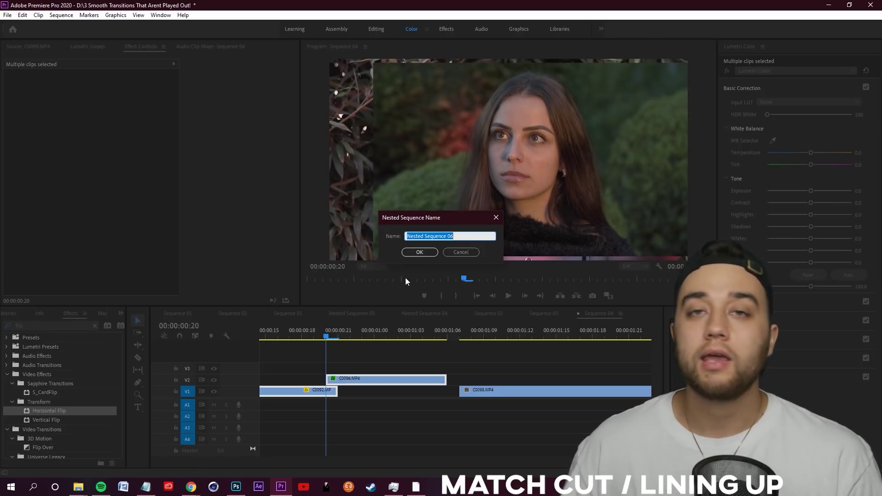
pyautogui.click(419, 252)
# Step: Scale the nested portrait clip up to 133.5 to push the exposed edges out of frame
pyautogui.moveTo(364, 392); pyautogui.dragTo(364, 394)
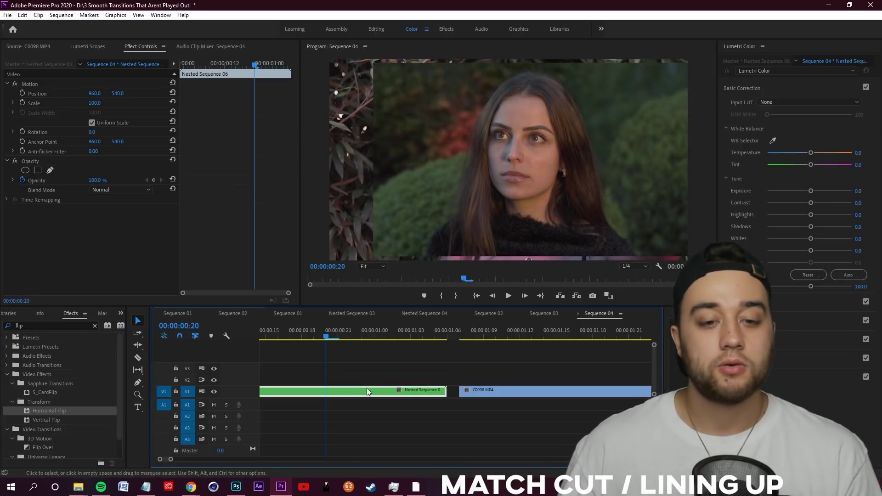
pyautogui.click(13, 102)
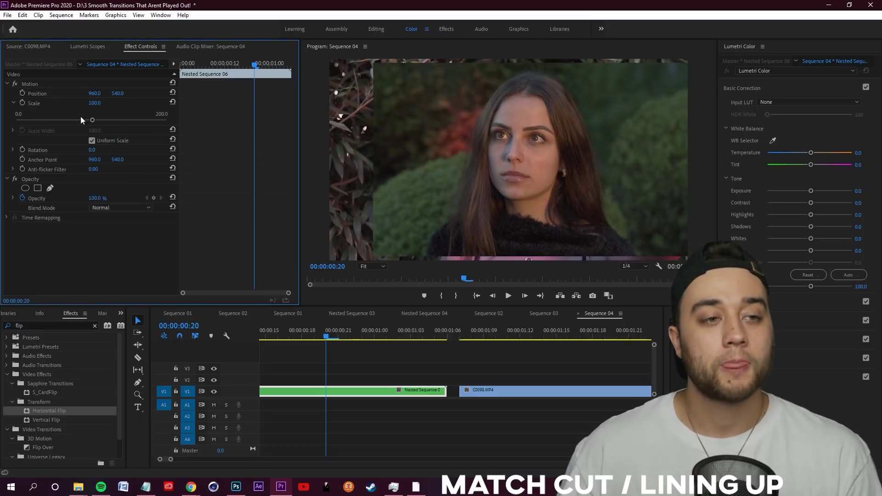
pyautogui.moveTo(91, 119); pyautogui.dragTo(116, 118)
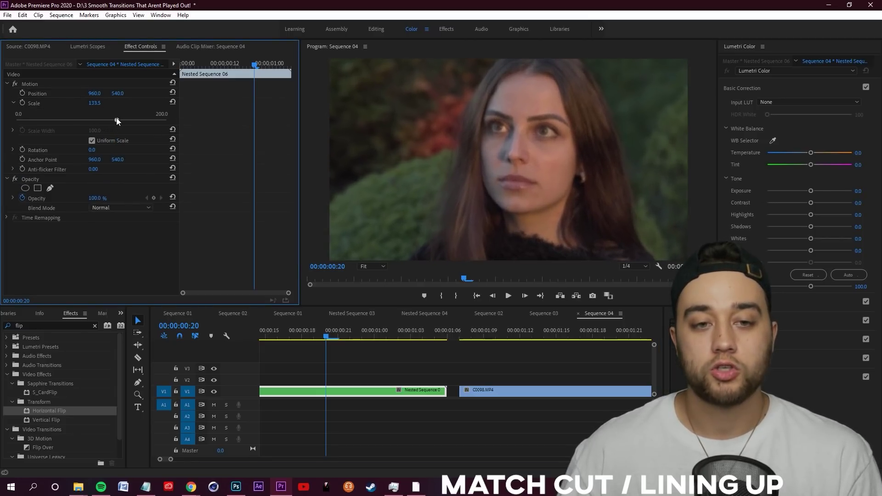
# Step: Compare the frames on both sides of the cut between the two portraits to check the face alignment
pyautogui.moveTo(327, 329); pyautogui.dragTo(345, 346)
pyautogui.press('Left')
pyautogui.press('Right')
pyautogui.press('Left')
pyautogui.press('Right')
pyautogui.press('Left')
pyautogui.press('Right')
pyautogui.press('Left')
pyautogui.press('Right')
pyautogui.press('Left')
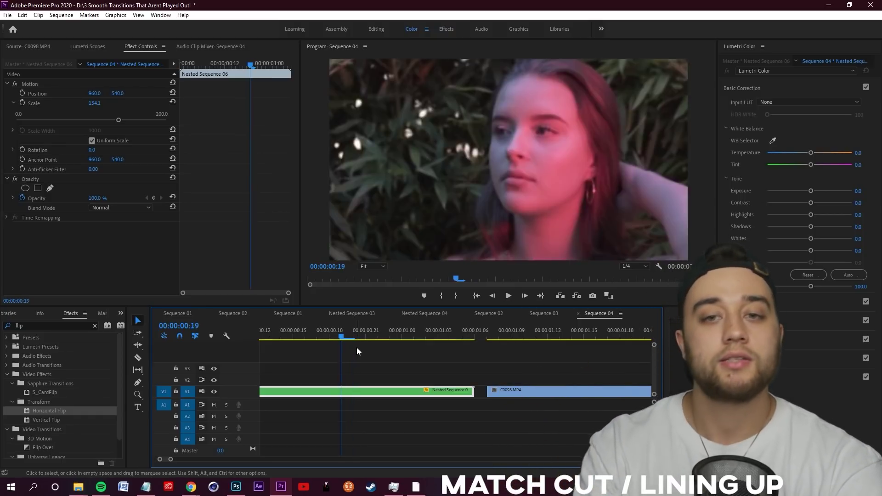
pyautogui.press('Left')
# Step: Play the nested portrait clip across the match cut several times to review the transition
pyautogui.moveTo(363, 341); pyautogui.dragTo(297, 342)
pyautogui.press('space')
pyautogui.click(343, 340)
pyautogui.click(343, 341)
pyautogui.click(337, 340)
pyautogui.press('space')
pyautogui.moveTo(416, 340); pyautogui.dragTo(260, 342)
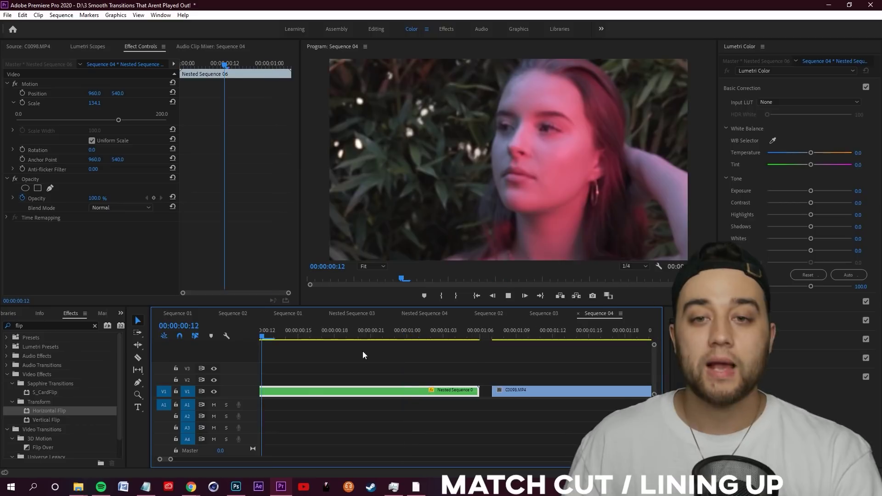
pyautogui.press('space')
pyautogui.press('space')
pyautogui.moveTo(529, 343); pyautogui.dragTo(468, 365)
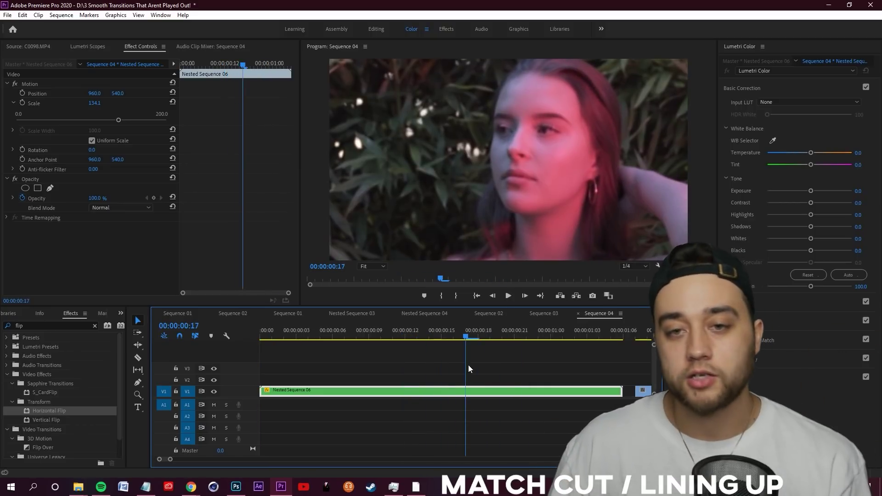
# Step: Open Nested Sequence 06 and split C0096.MP4 at 00:00:00:21, one frame after its start
pyautogui.doubleClick(489, 391)
pyautogui.click(337, 353)
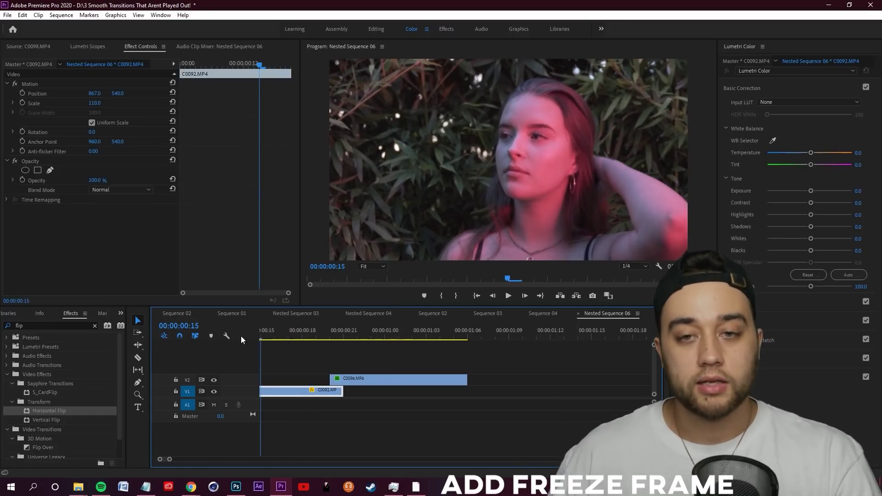
pyautogui.press('=')
pyautogui.moveTo(306, 335); pyautogui.dragTo(357, 338)
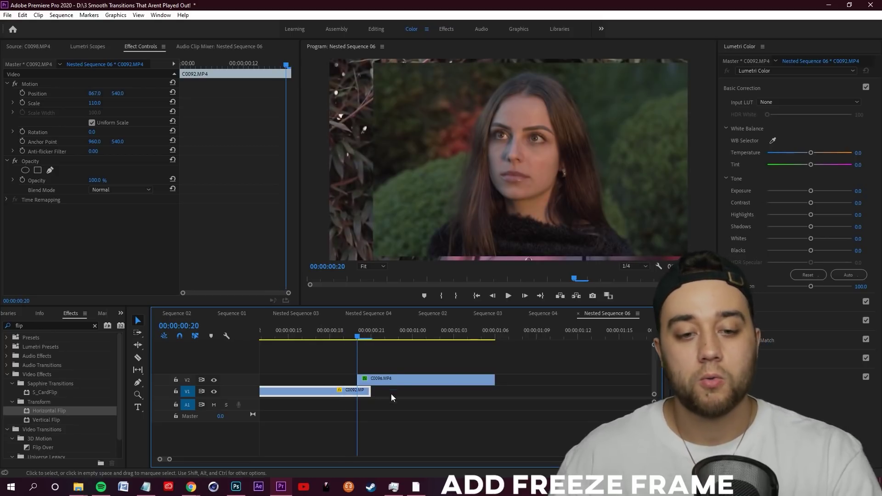
pyautogui.click(399, 384)
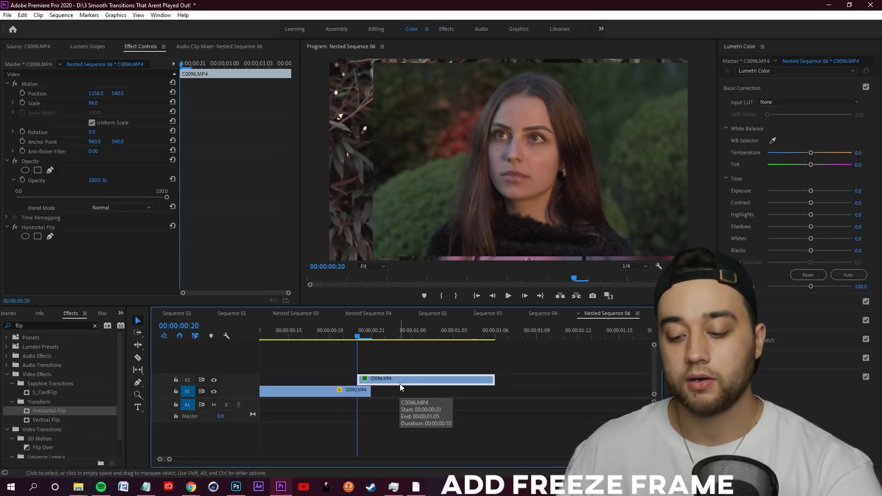
pyautogui.press('Right')
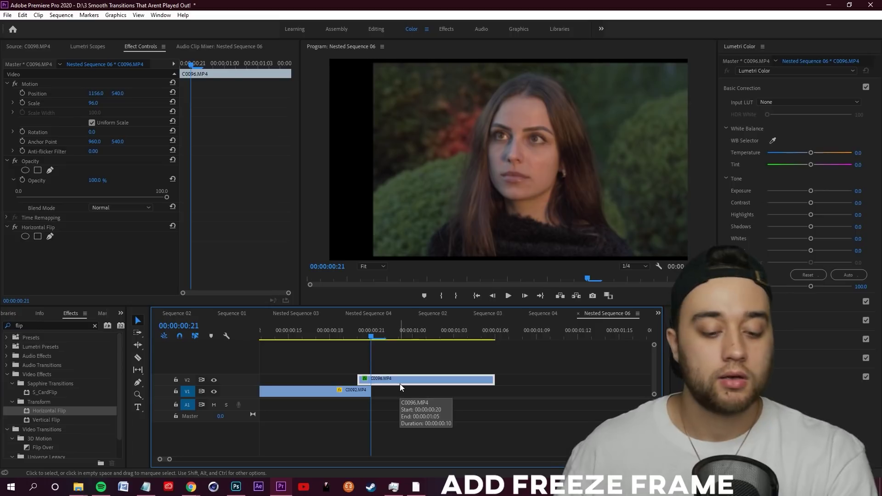
pyautogui.hotkey('ctrl', 'k')
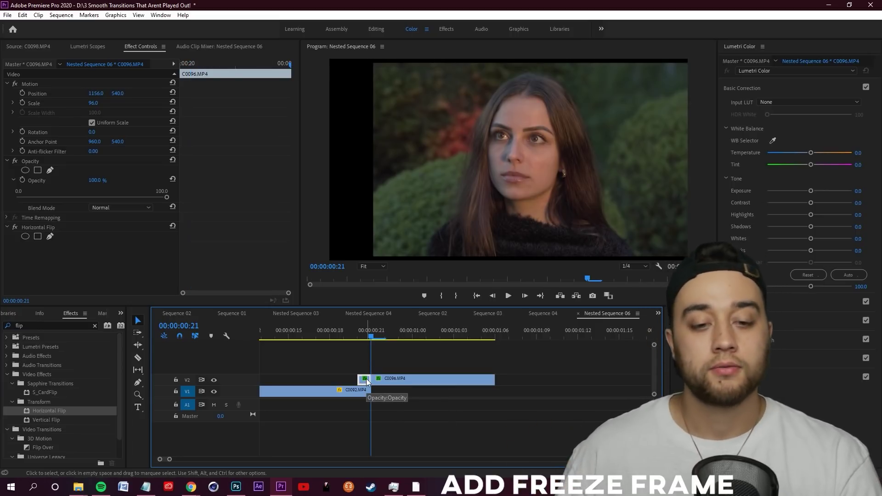
# Step: Duplicate the one-frame piece of C0096.MP4 onto track V3 directly above the original
pyautogui.moveTo(366, 379); pyautogui.dragTo(364, 368)
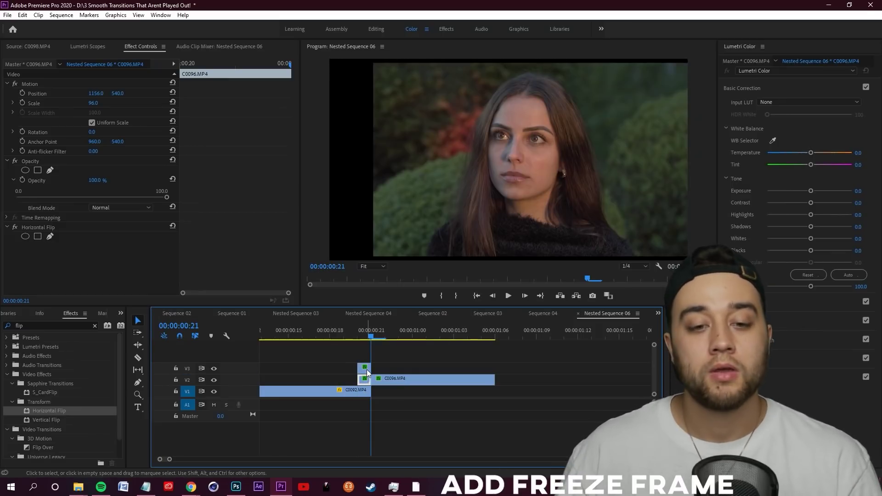
pyautogui.moveTo(372, 337); pyautogui.dragTo(414, 338)
pyautogui.press('Left')
pyautogui.moveTo(466, 368); pyautogui.dragTo(371, 368)
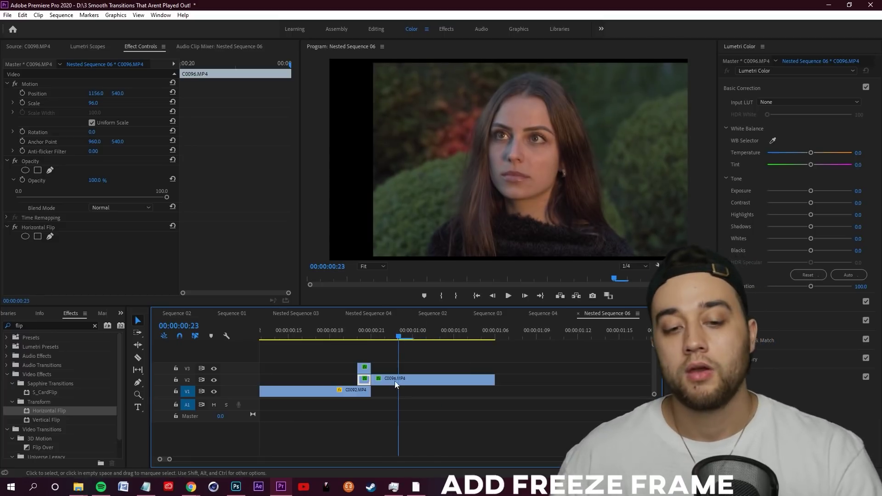
# Step: Try to insert a frame hold segment in the one-frame C0096.MP4 copy on V3
pyautogui.rightClick(364, 373)
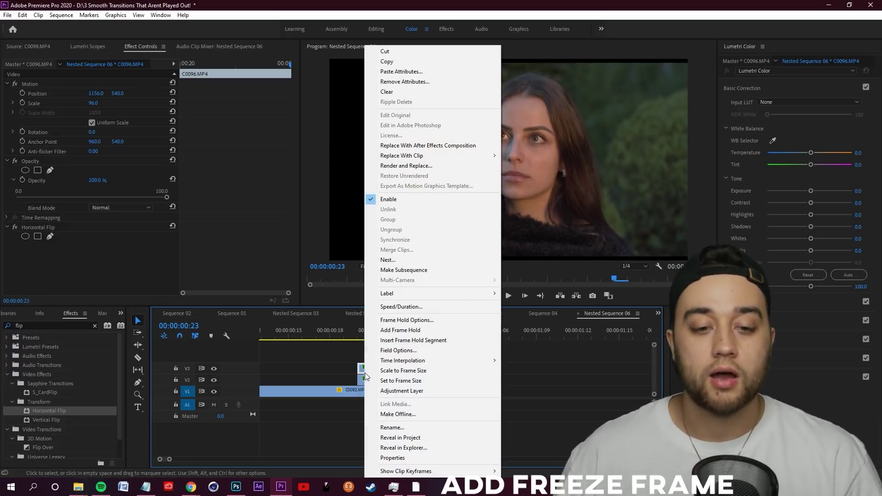
pyautogui.click(411, 340)
pyautogui.moveTo(411, 338); pyautogui.dragTo(385, 339)
pyautogui.hotkey('ctrl', 'z')
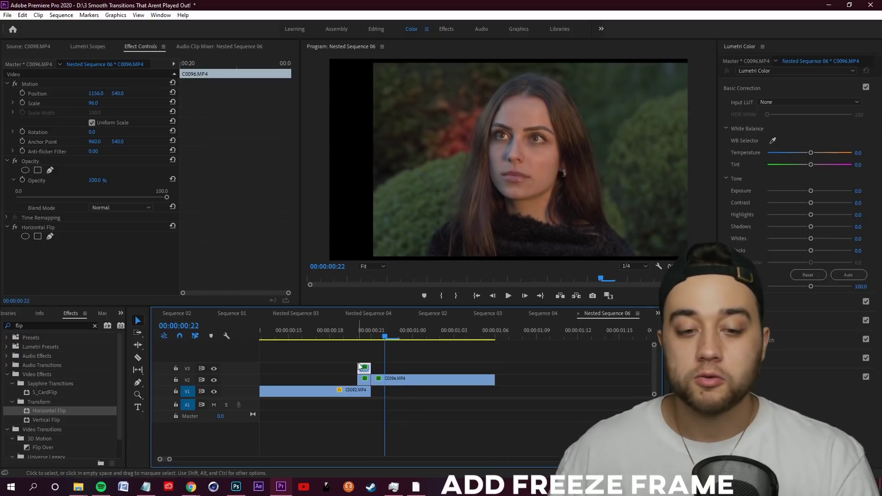
# Step: Add a frame hold to the C0096.MP4 copy on V3 and extend the still to about seven frames
pyautogui.rightClick(362, 370)
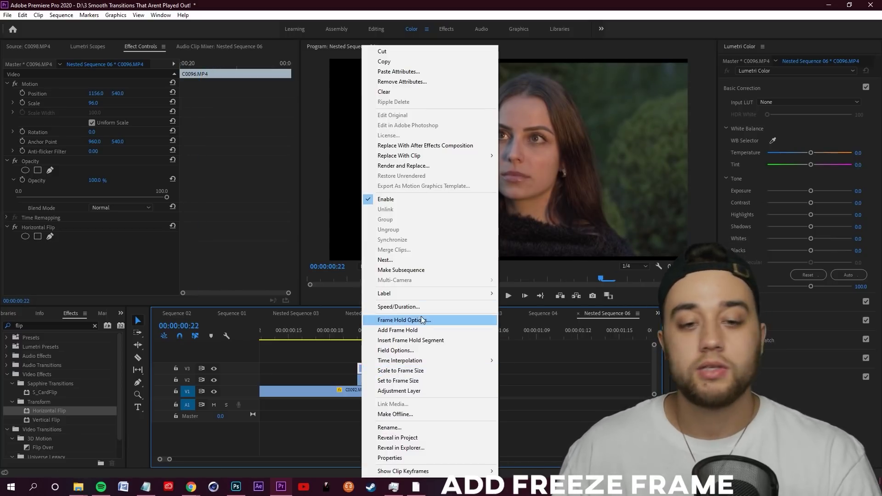
pyautogui.click(413, 330)
pyautogui.moveTo(370, 368); pyautogui.dragTo(480, 367)
pyautogui.click(397, 333)
pyautogui.moveTo(386, 338); pyautogui.dragTo(370, 339)
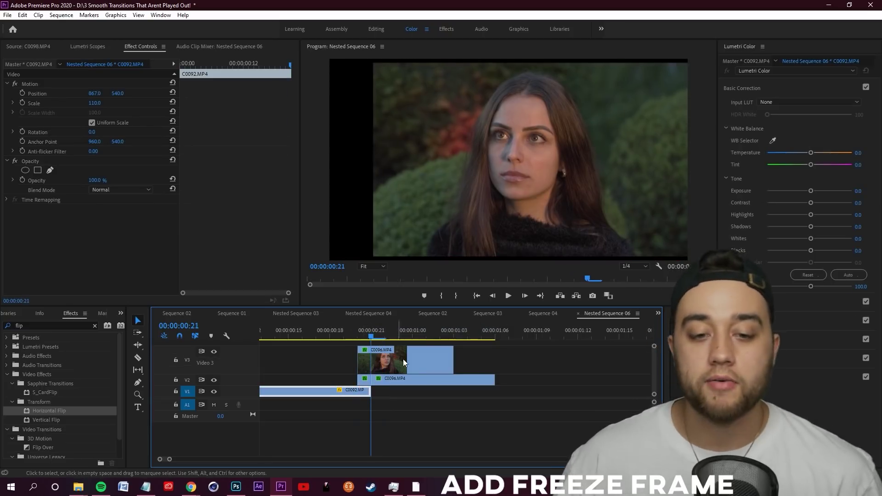
# Step: Trim the frozen V3 clip to about five frames and shift it to start at 00:00:00:18
pyautogui.moveTo(453, 360); pyautogui.dragTo(426, 361)
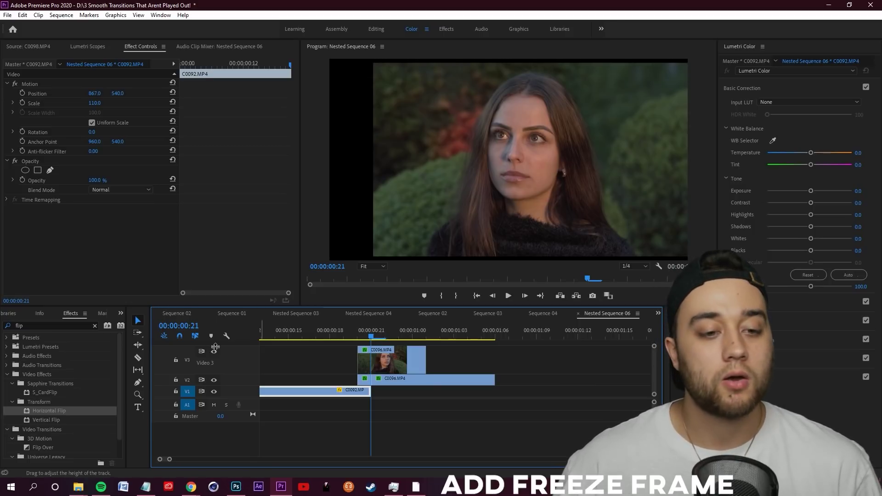
pyautogui.moveTo(218, 346); pyautogui.dragTo(218, 361)
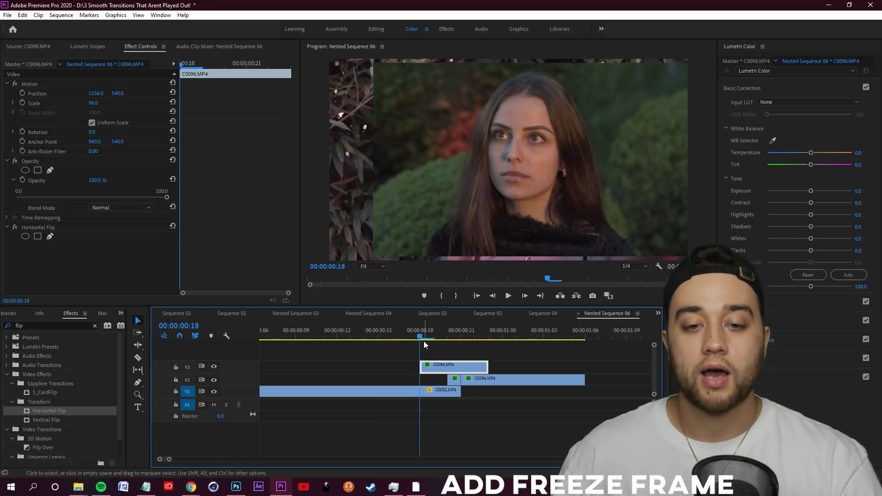
pyautogui.press('Down')
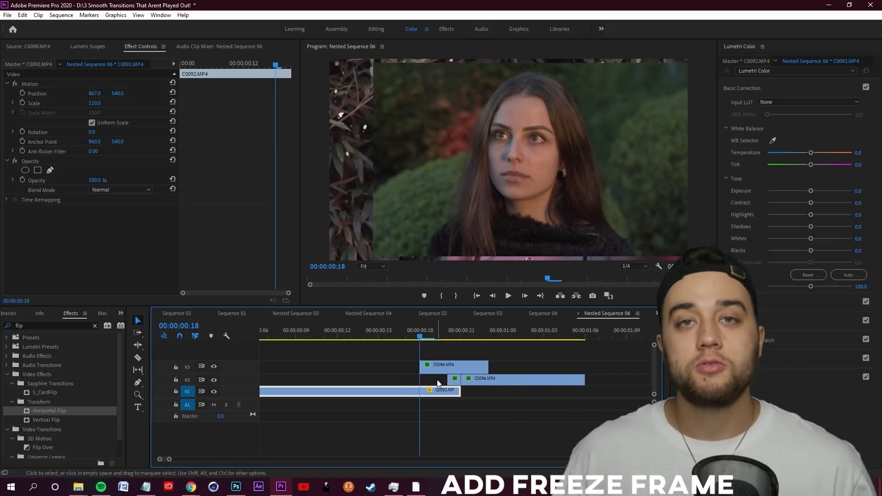
# Step: Draw a closed freeform opacity mask on the frozen V3 clip around the eye and eyebrow nearer the earring
pyautogui.click(446, 371)
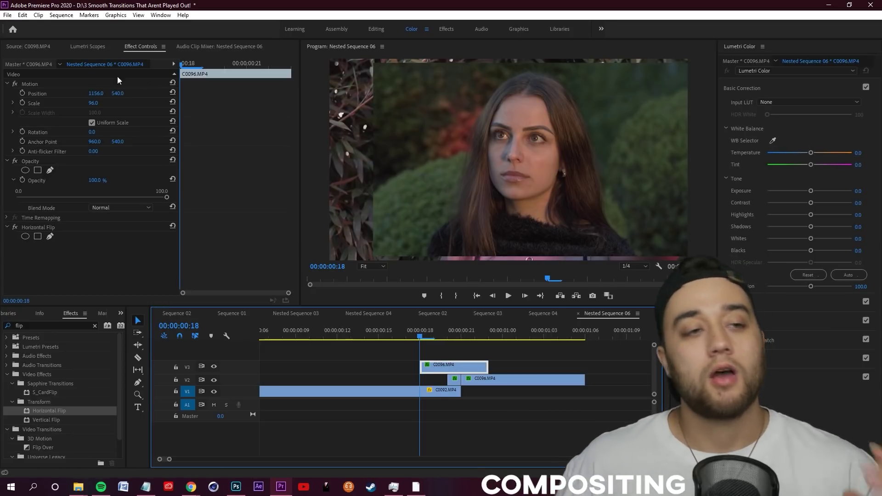
pyautogui.click(43, 161)
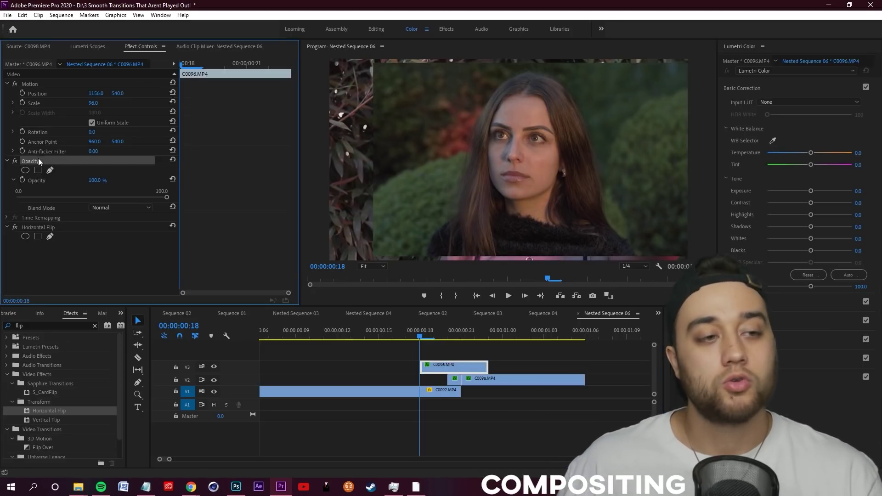
pyautogui.click(50, 172)
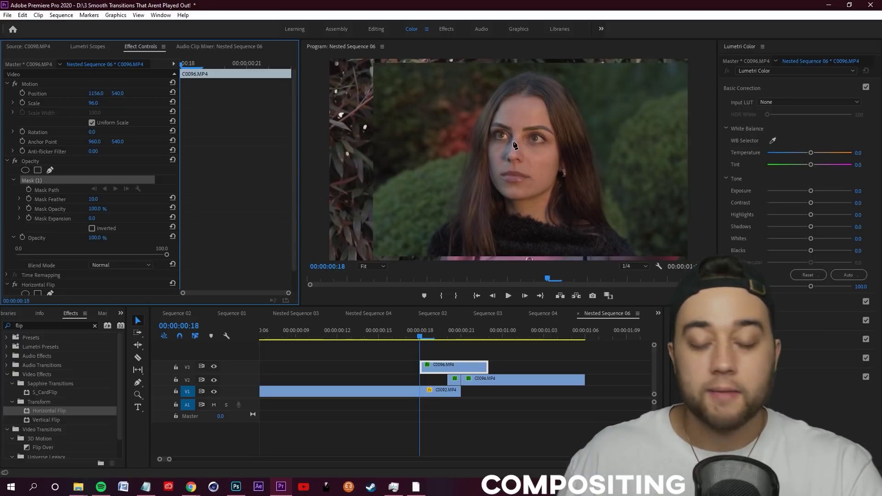
pyautogui.click(522, 124)
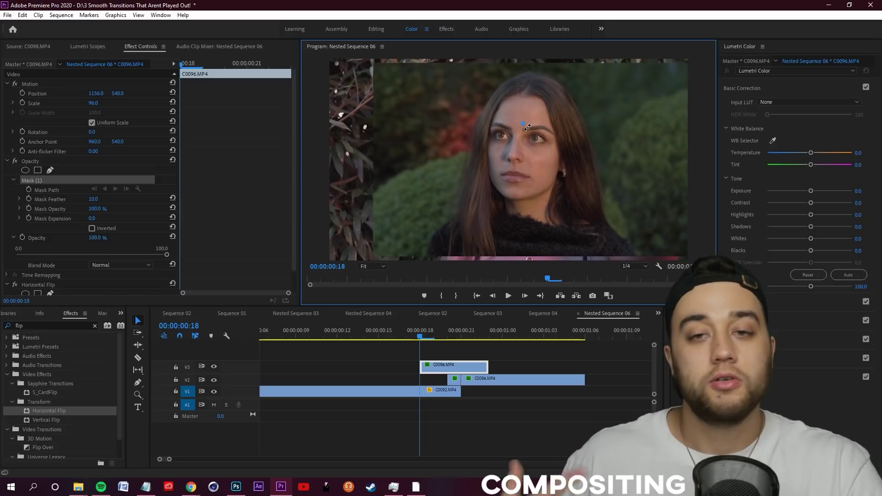
pyautogui.press('`')
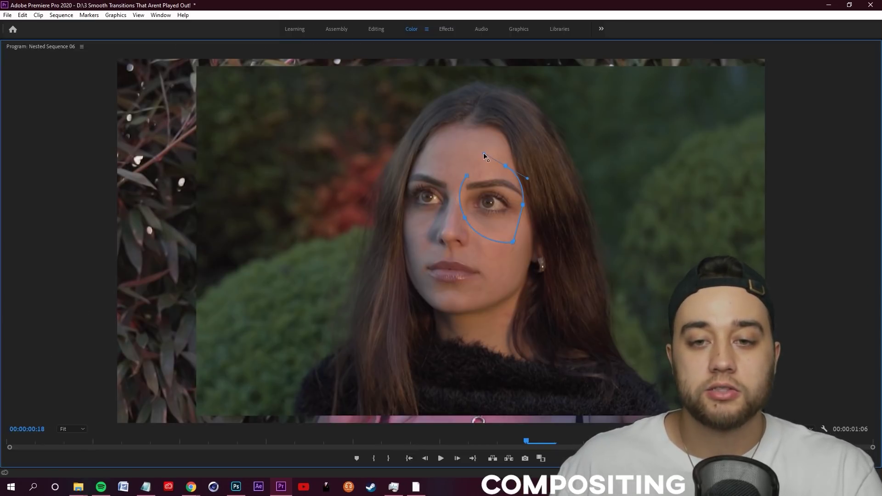
pyautogui.click(467, 177)
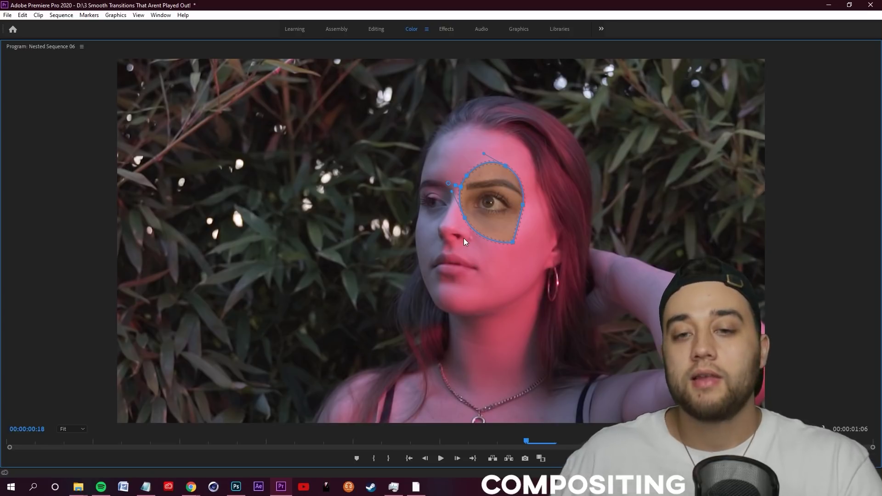
pyautogui.press('`')
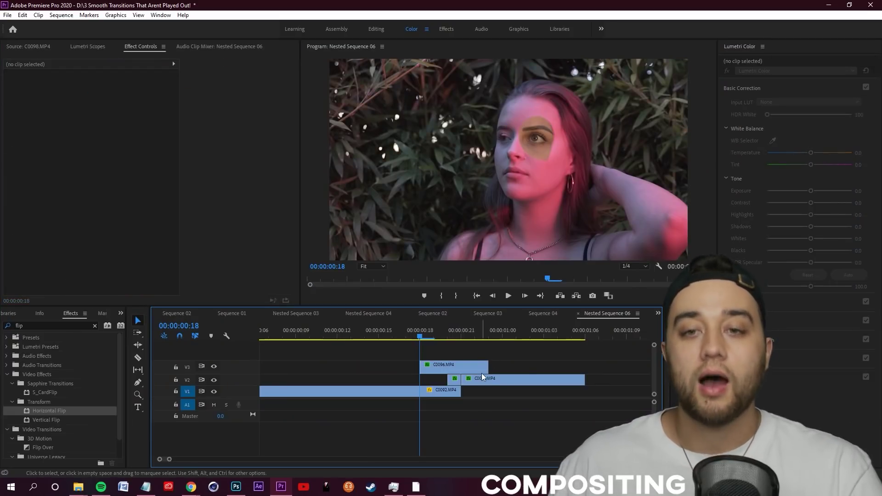
# Step: Set the eye mask's feather to 128.3 and check the blend in an enlarged preview
pyautogui.click(457, 368)
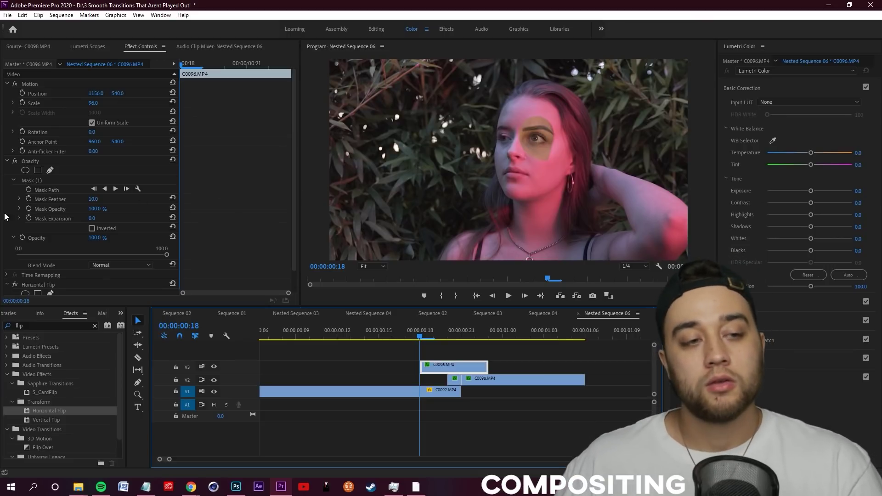
pyautogui.click(20, 199)
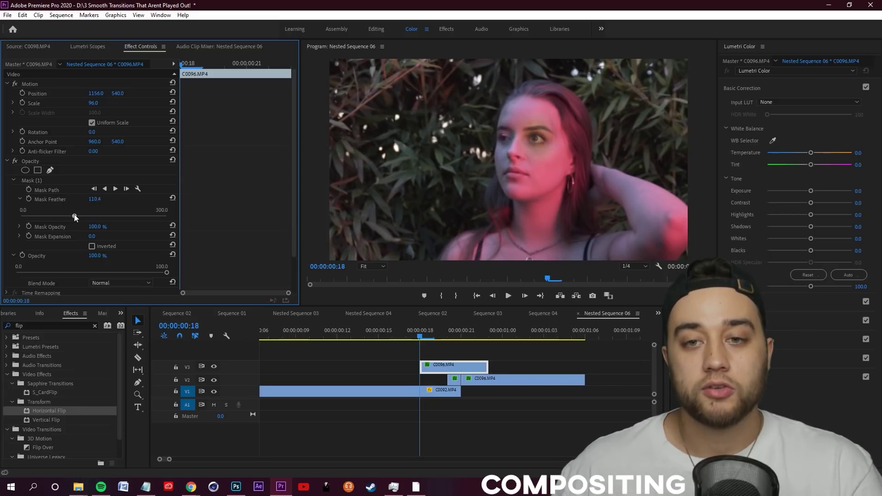
pyautogui.click(567, 196)
pyautogui.press('`')
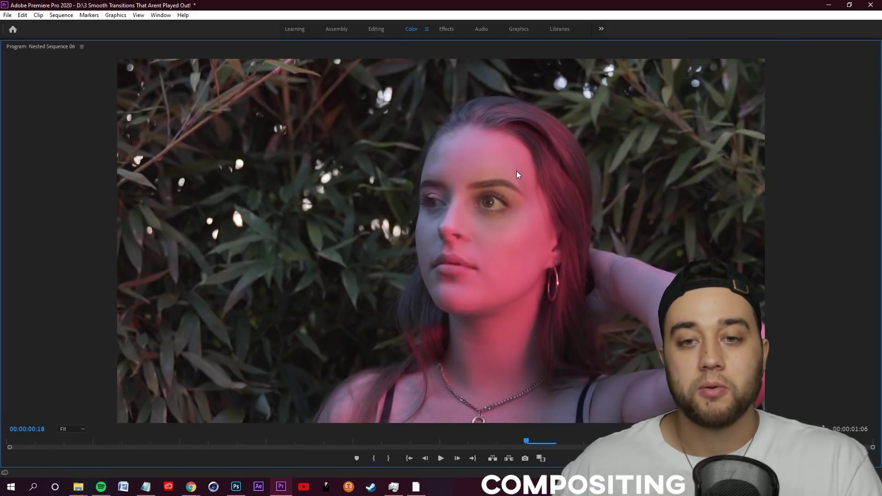
pyautogui.press('`')
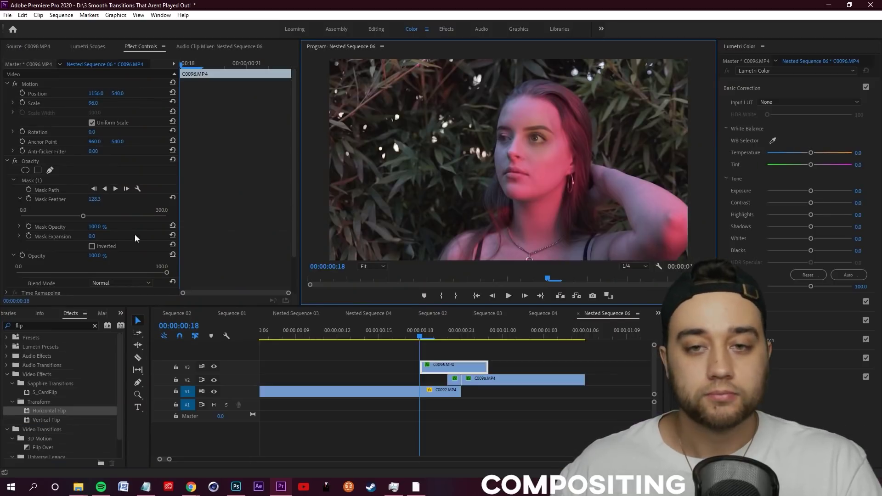
# Step: Lower the eye mask's top point slightly towards the eyebrow, and save the project
pyautogui.click(28, 181)
pyautogui.press('`')
pyautogui.moveTo(506, 167); pyautogui.dragTo(507, 174)
pyautogui.press('`')
pyautogui.click(583, 348)
pyautogui.hotkey('ctrl', 's')
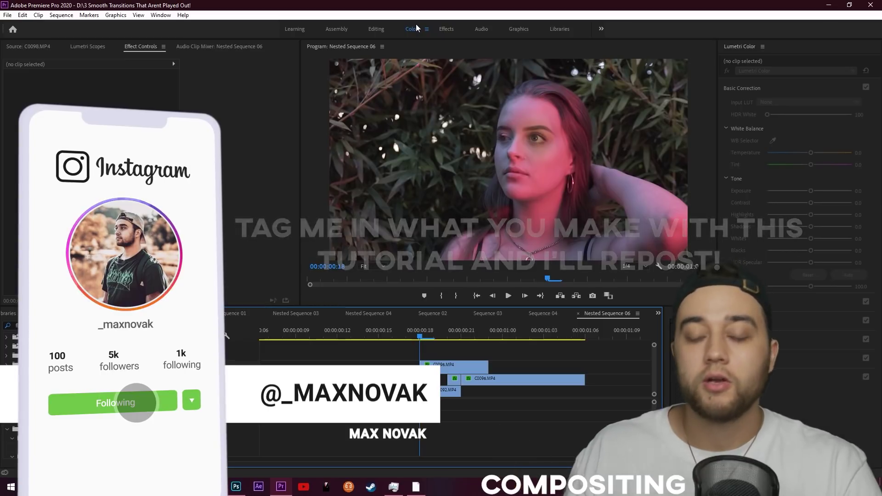
# Step: Set the frozen V3 clip's tint to 57.8, exposure to 0.5 and contrast to 22.1 in Lumetri Color
pyautogui.click(442, 367)
pyautogui.moveTo(812, 165); pyautogui.dragTo(829, 165)
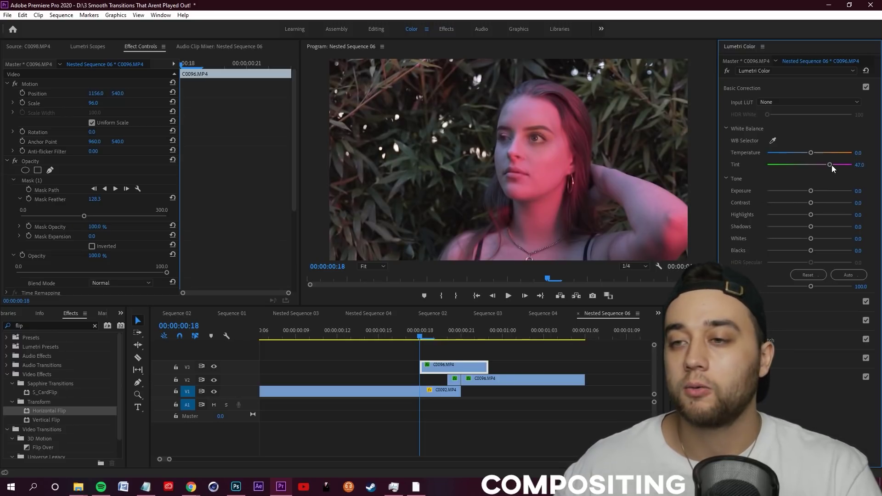
pyautogui.moveTo(831, 165); pyautogui.dragTo(834, 165)
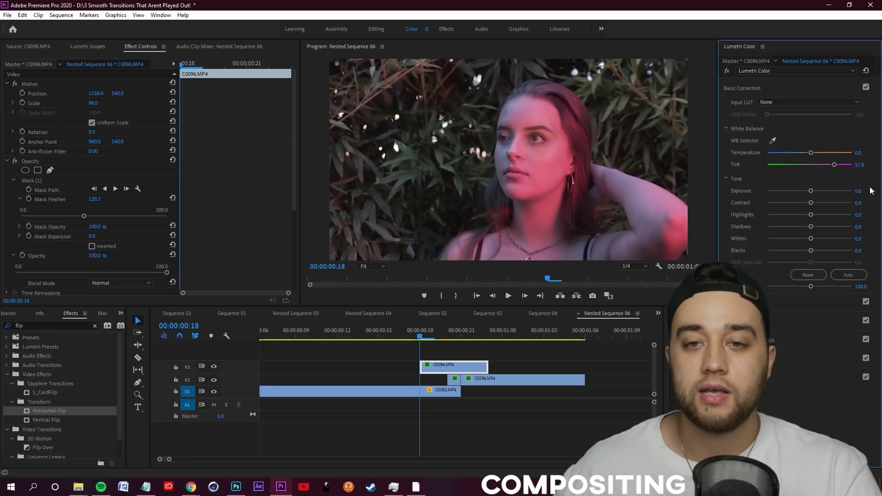
pyautogui.click(816, 191)
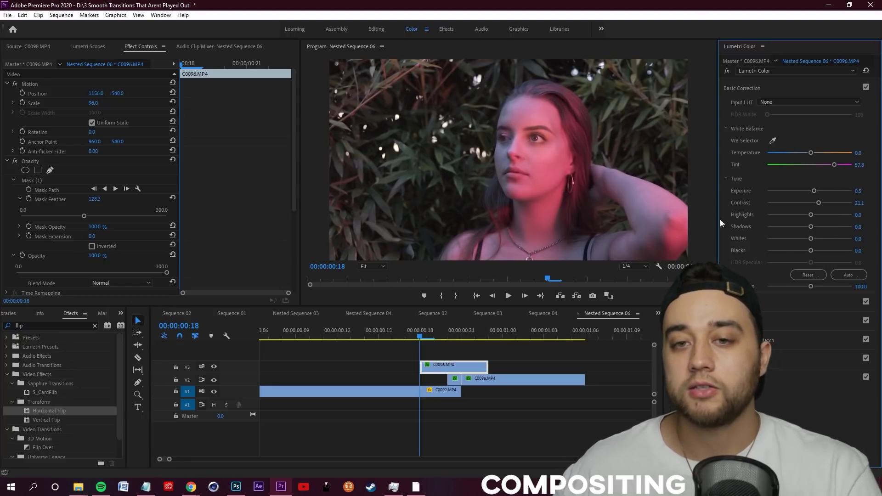
# Step: Try whites at 29.7 on the frozen clip, reset them, and cool the temperature slightly
pyautogui.doubleClick(816, 238)
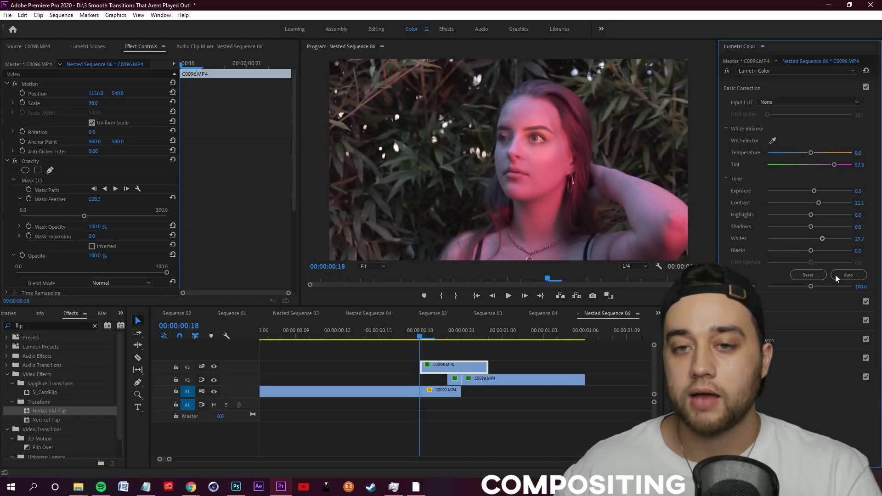
pyautogui.click(526, 137)
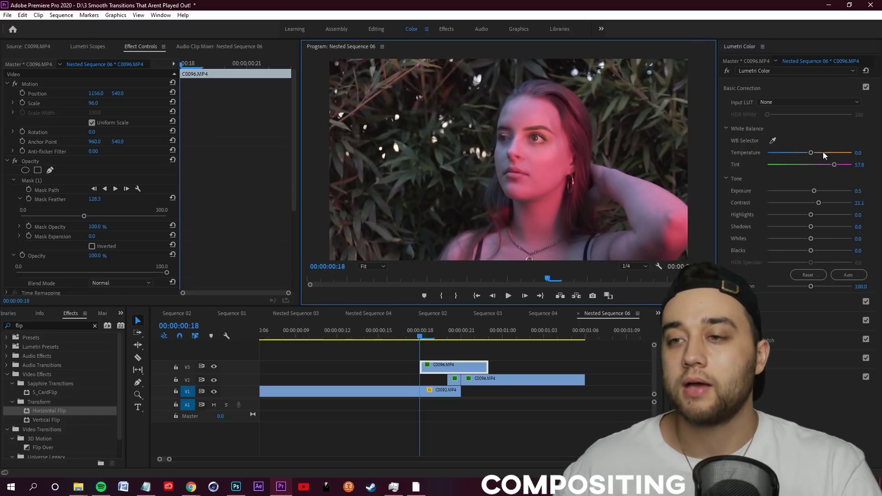
pyautogui.moveTo(811, 153); pyautogui.dragTo(808, 153)
pyautogui.press('`')
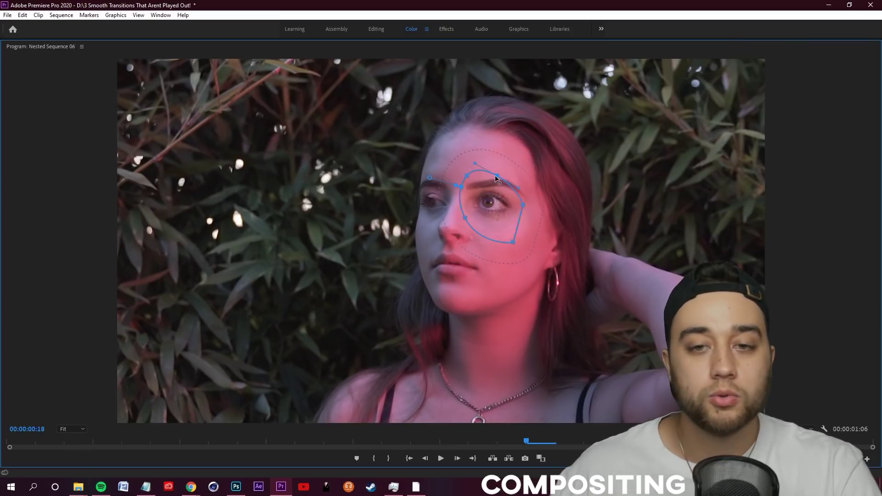
# Step: Leave the enlarged preview, deselect the frozen V3 clip and save the project
pyautogui.press('`')
pyautogui.click(579, 360)
pyautogui.hotkey('ctrl', 's')
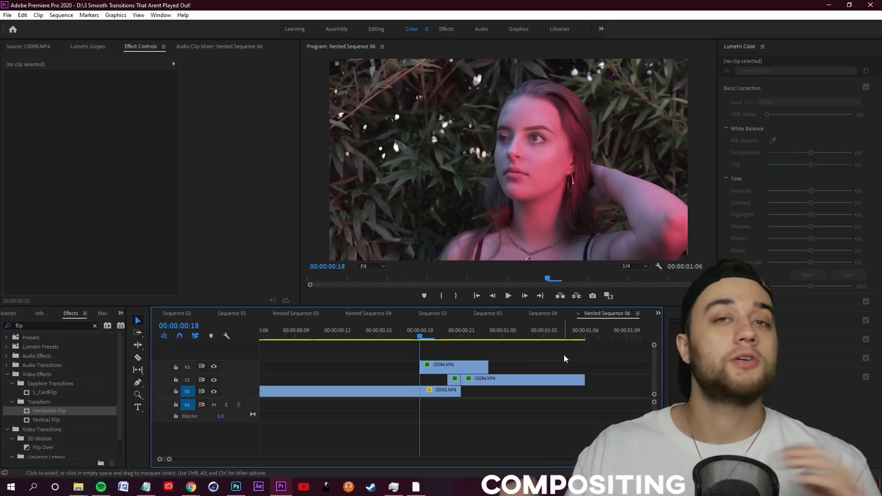
# Step: Trim the frozen V3 clip to end where the V2 clips begin, and extend its start back to 00:00:00:16
pyautogui.press('Down')
pyautogui.moveTo(480, 365); pyautogui.dragTo(447, 365)
pyautogui.moveTo(446, 327)
pyautogui.mouseDown()
pyautogui.moveTo(392, 341)
pyautogui.moveTo(434, 349)
pyautogui.moveTo(445, 332)
pyautogui.moveTo(438, 332)
pyautogui.mouseUp()
pyautogui.press('`')
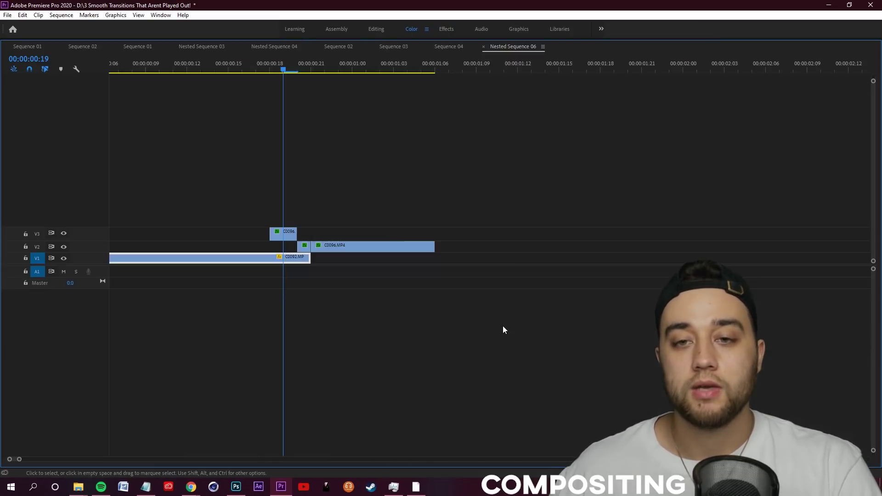
pyautogui.press('`')
pyautogui.moveTo(435, 342); pyautogui.dragTo(364, 340)
pyautogui.moveTo(416, 364); pyautogui.dragTo(389, 364)
# Step: Play the transition in Nested Sequence 06 and from the start of Sequence 04
pyautogui.press('space')
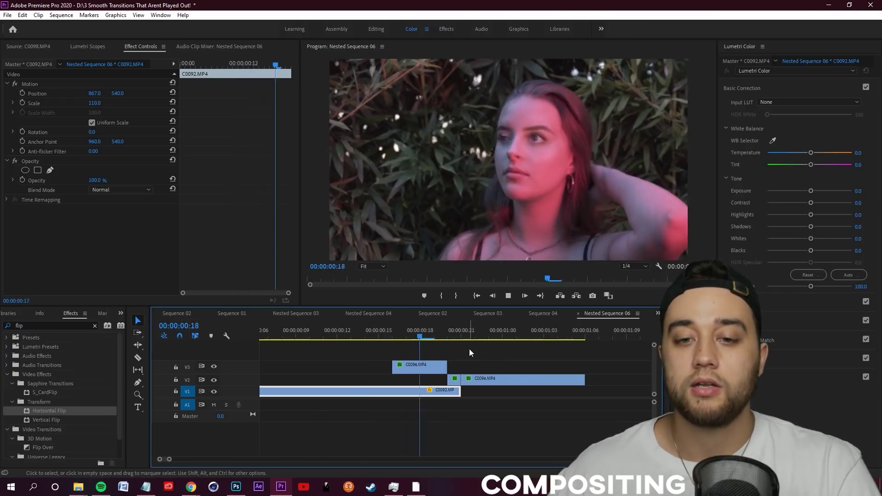
pyautogui.press('space')
pyautogui.click(543, 313)
pyautogui.moveTo(349, 335); pyautogui.dragTo(259, 340)
pyautogui.press('space')
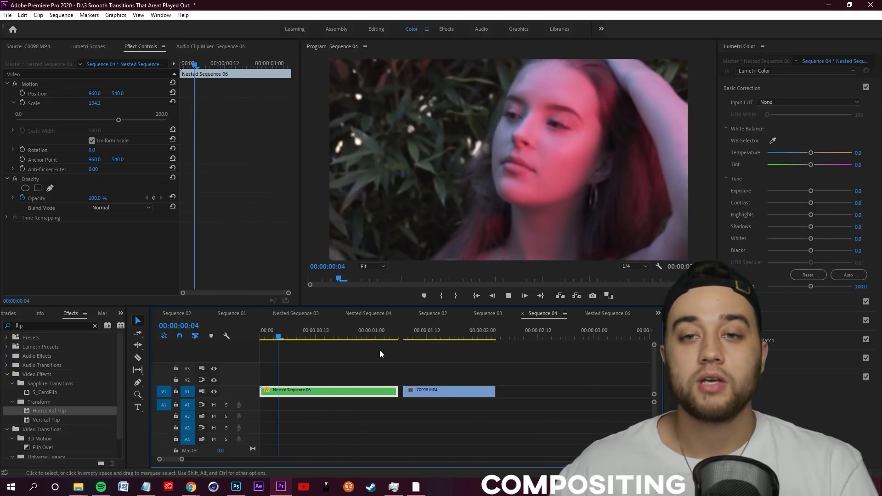
pyautogui.press('space')
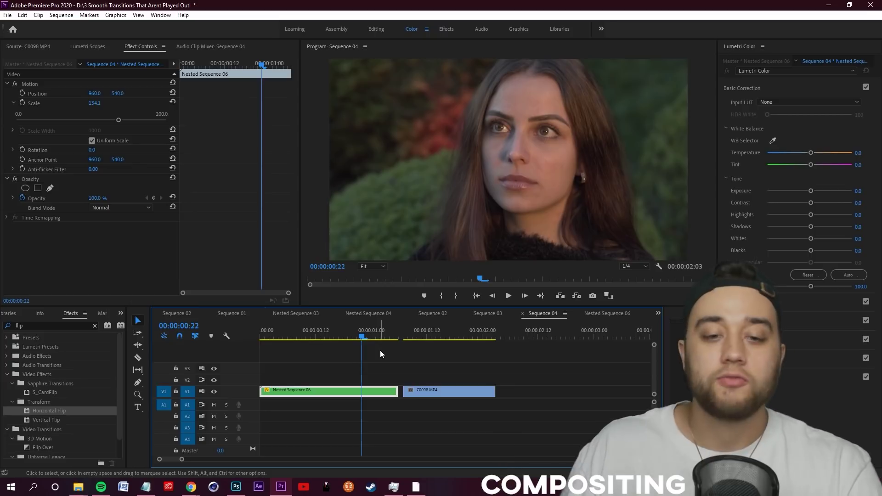
# Step: Reopen Nested Sequence 06 from Sequence 04 and replay the moments before the cut
pyautogui.click(593, 314)
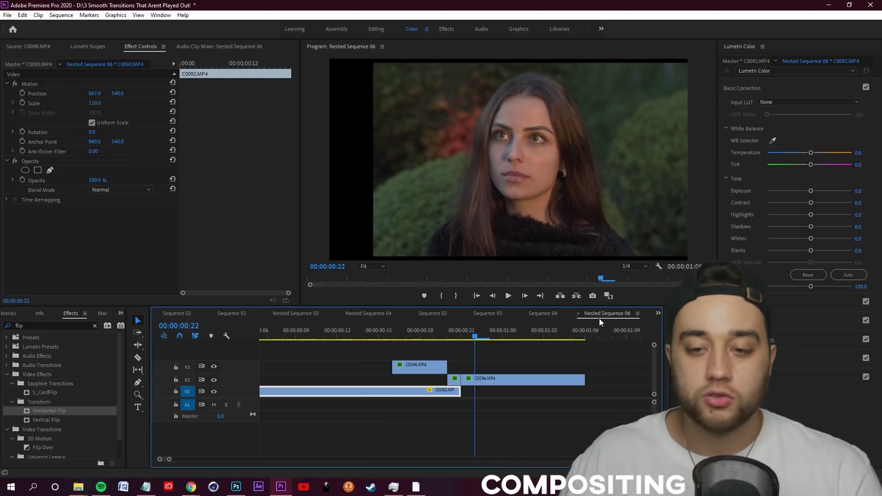
pyautogui.click(538, 314)
pyautogui.doubleClick(350, 392)
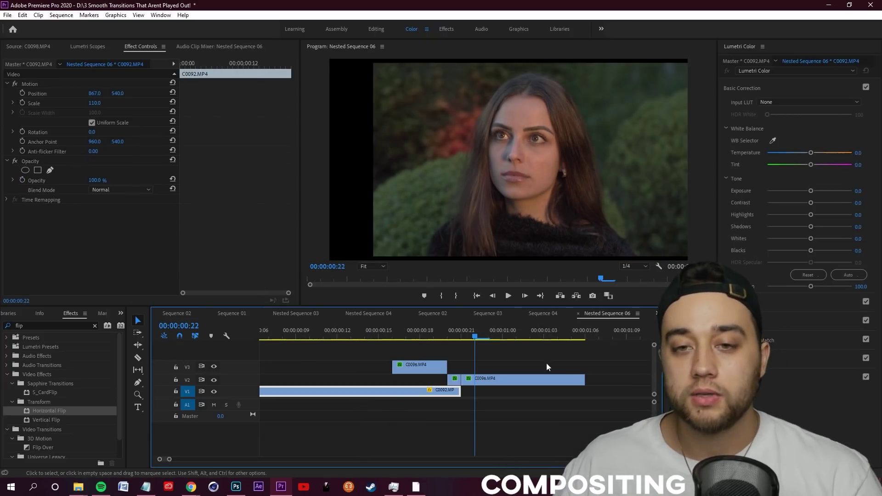
pyautogui.click(397, 339)
pyautogui.moveTo(398, 340); pyautogui.dragTo(281, 338)
pyautogui.press('space')
pyautogui.press('space')
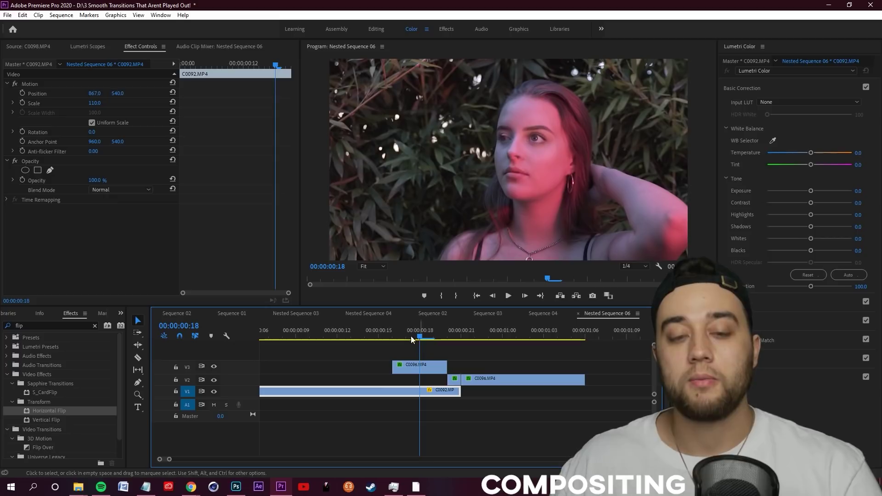
# Step: Examine the composited eye's alignment frame by frame in an enlarged preview across the V3 freeze frame
pyautogui.scroll(3, 275, 360)
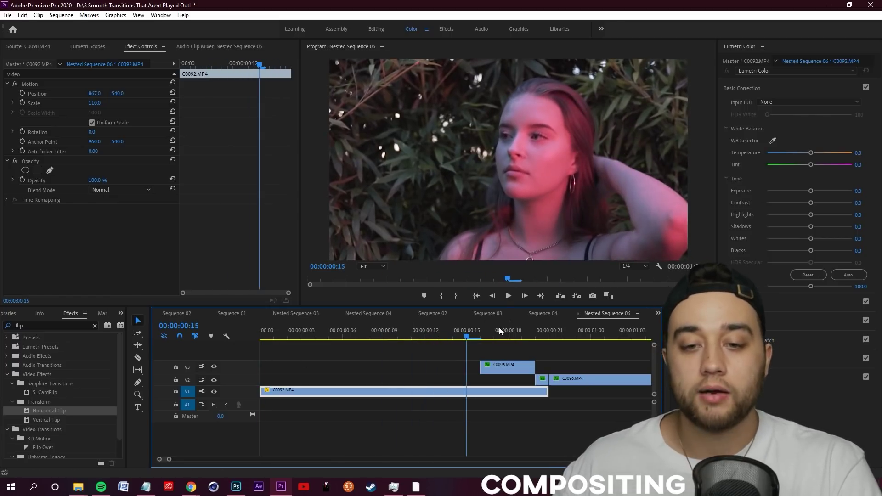
pyautogui.click(522, 335)
pyautogui.moveTo(522, 335); pyautogui.dragTo(504, 353)
pyautogui.press('`')
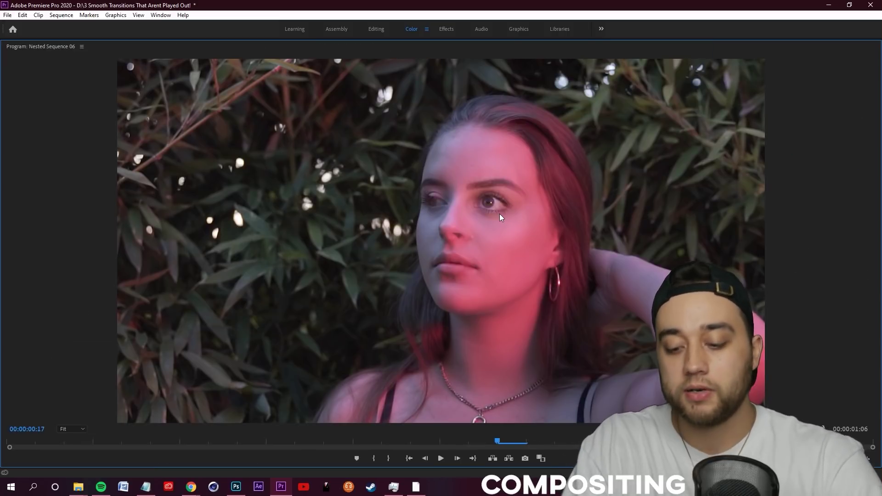
pyautogui.press('Right')
pyautogui.press('Left')
pyautogui.press('Left')
pyautogui.press('Left')
pyautogui.press('Right')
pyautogui.press('Right')
pyautogui.press('Right')
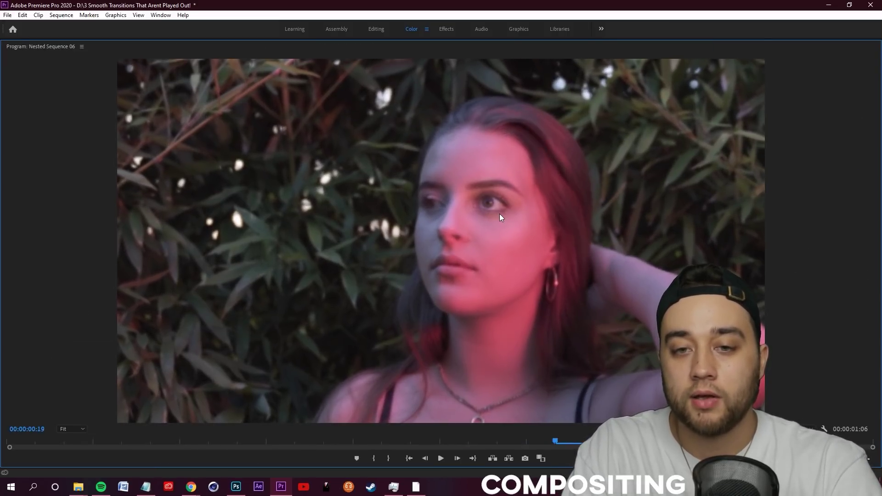
pyautogui.press('Left')
pyautogui.press('Left')
pyautogui.press('Left')
pyautogui.press('Right')
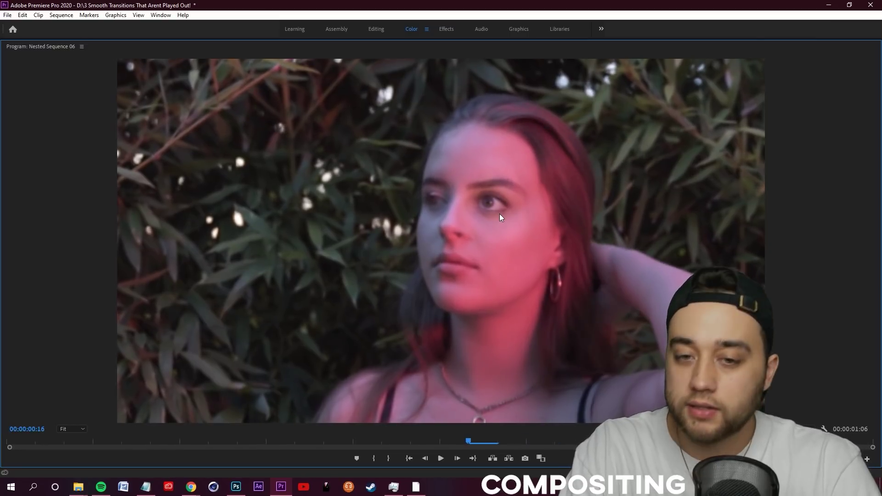
# Step: Try keyframing the V3 clip's position and scale at 00:00:00:16, with position moved to 1168.3, 542.7 at 00:00:00:19
pyautogui.press('`')
pyautogui.moveTo(510, 338)
pyautogui.mouseDown()
pyautogui.moveTo(425, 339)
pyautogui.moveTo(598, 350)
pyautogui.moveTo(494, 340)
pyautogui.mouseUp()
pyautogui.click(591, 424)
pyautogui.click(503, 364)
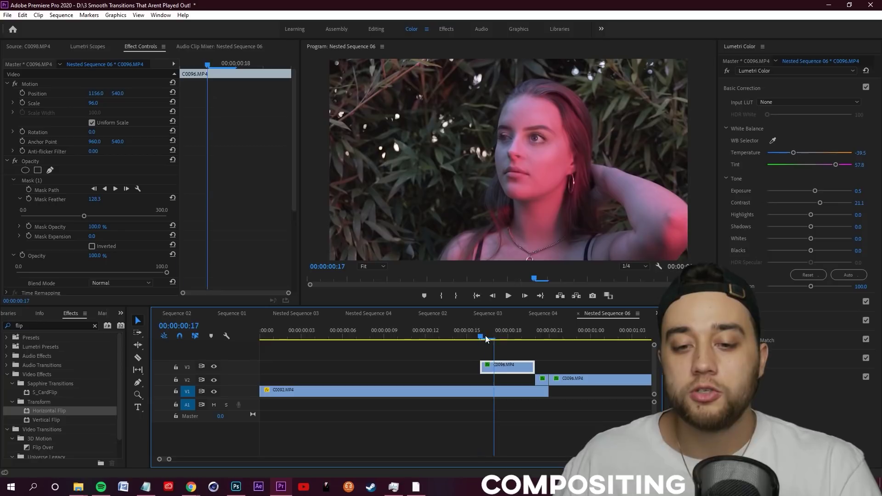
pyautogui.click(489, 334)
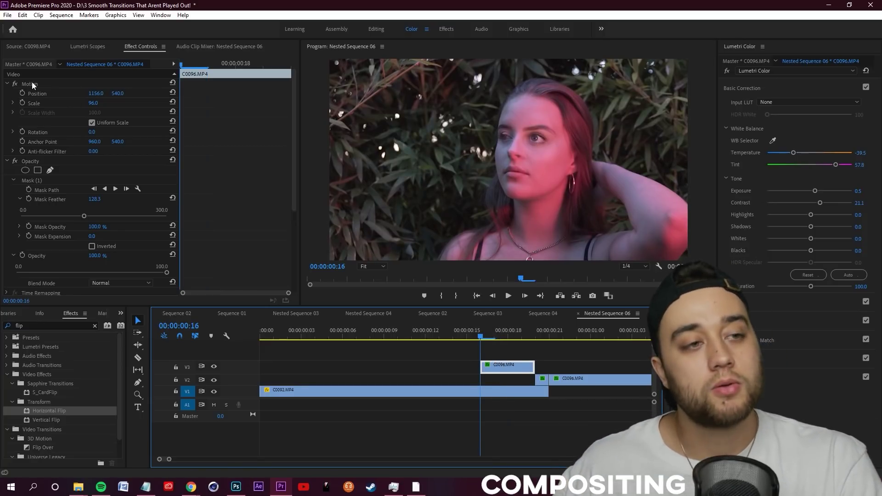
pyautogui.click(21, 93)
pyautogui.click(22, 103)
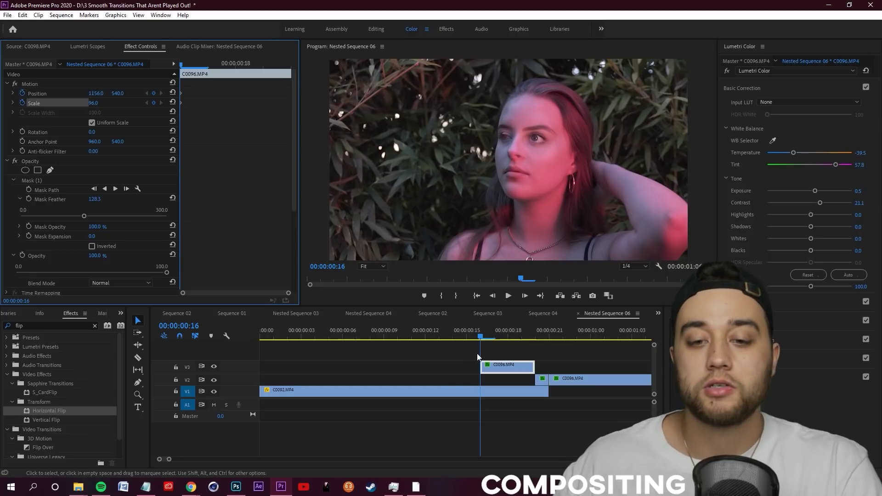
pyautogui.moveTo(484, 333); pyautogui.dragTo(522, 340)
pyautogui.click(514, 367)
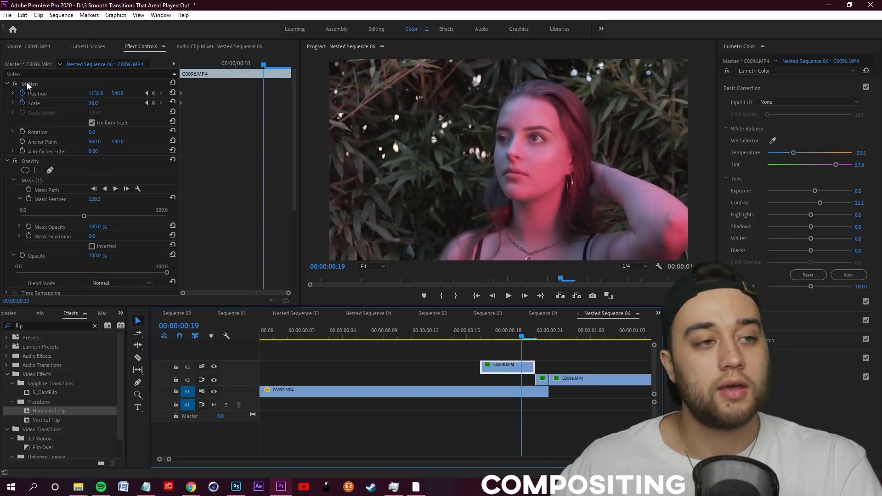
pyautogui.press('`')
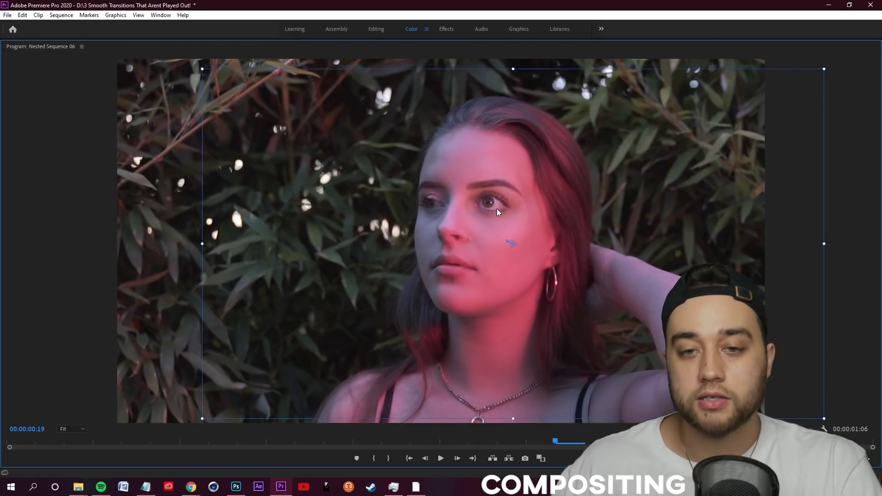
pyautogui.press('`')
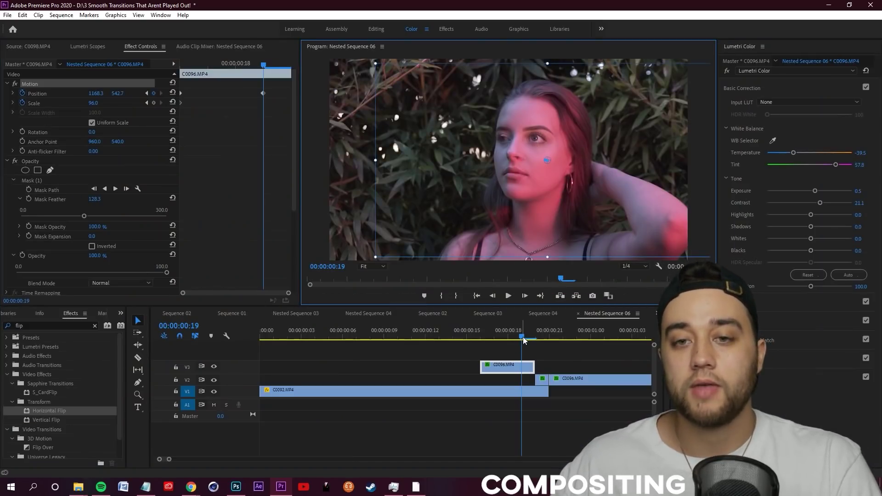
pyautogui.moveTo(511, 335); pyautogui.dragTo(481, 339)
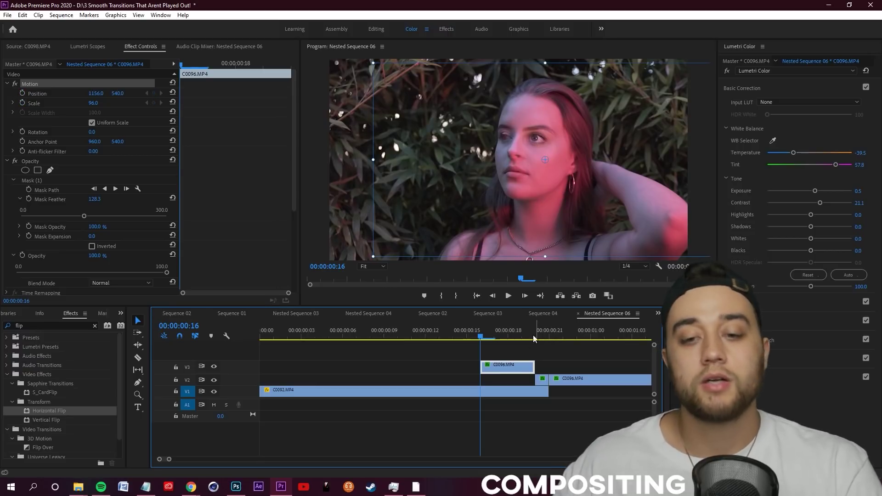
# Step: Nest the frozen V3 clip, and add position and scale keyframes to the nest at 00:00:00:16
pyautogui.rightClick(508, 368)
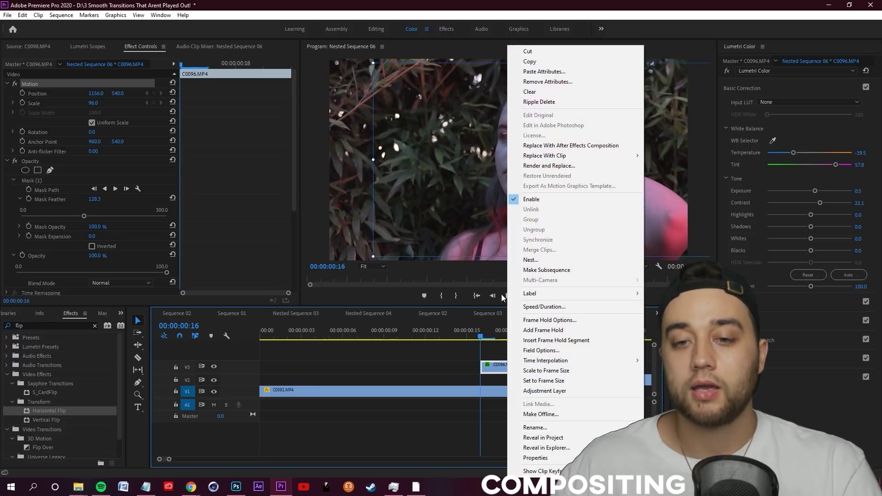
pyautogui.click(529, 260)
pyautogui.click(420, 252)
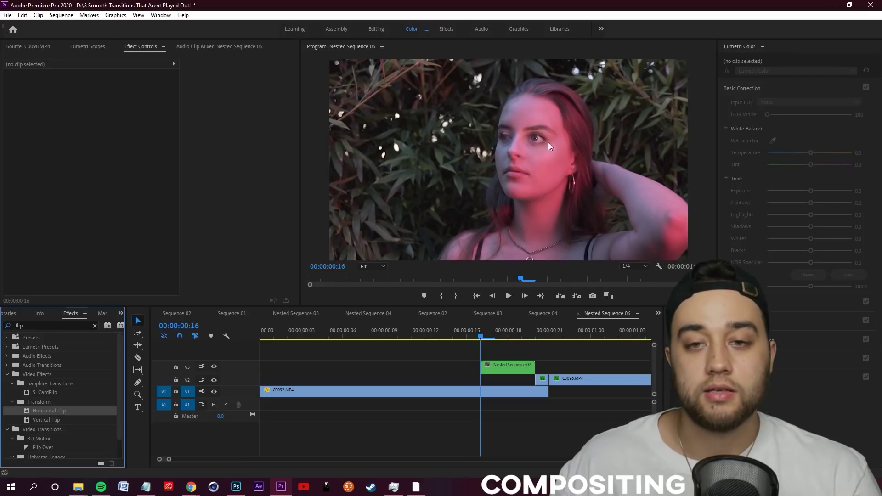
pyautogui.click(513, 364)
pyautogui.click(23, 93)
pyautogui.click(22, 103)
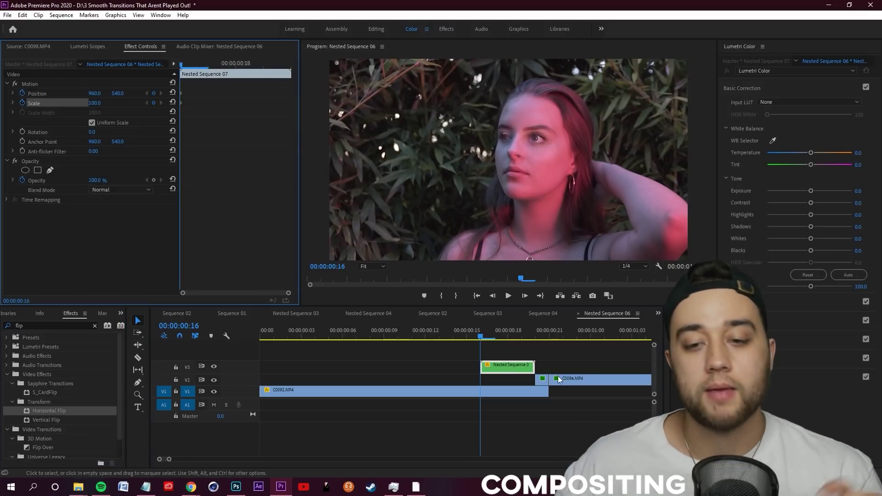
# Step: Reposition the nested freeze frame at 00:00:00:19 so its eye follows the portrait beneath, and review the movement
pyautogui.press('Right')
pyautogui.press('Right')
pyautogui.press('Right')
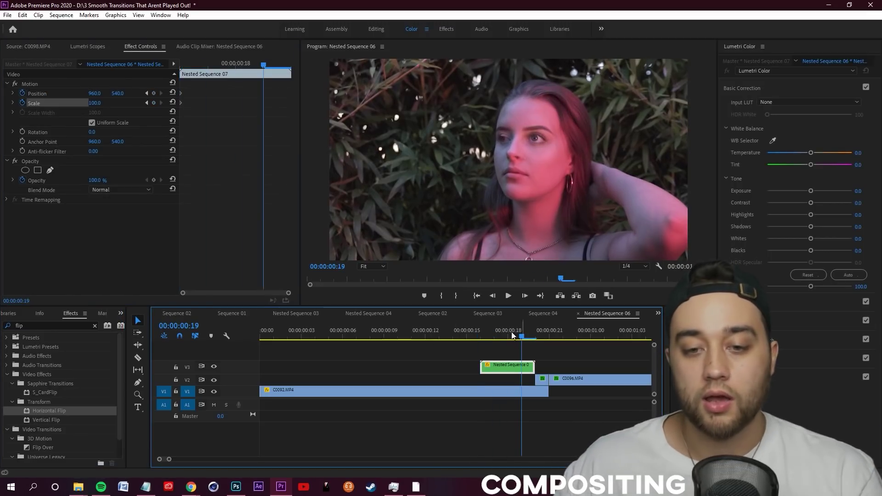
pyautogui.click(33, 83)
pyautogui.press('`')
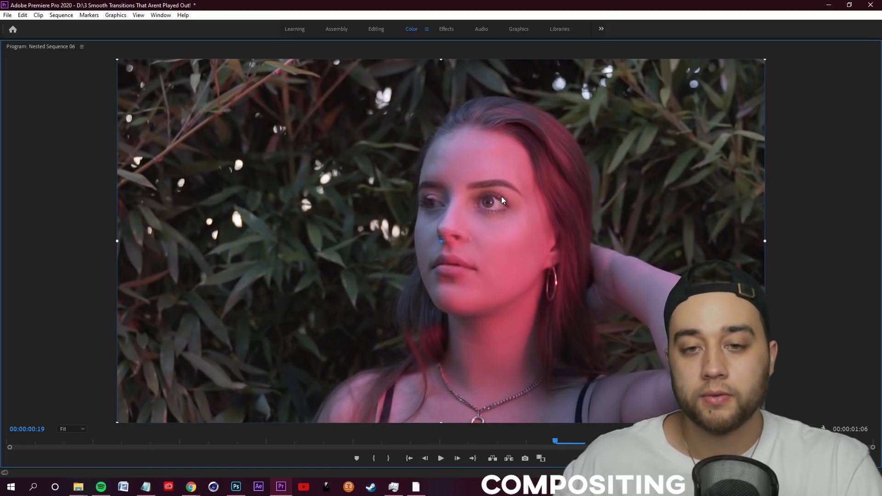
pyautogui.press('`')
pyautogui.press('Left')
pyautogui.press('Left')
pyautogui.press('Left')
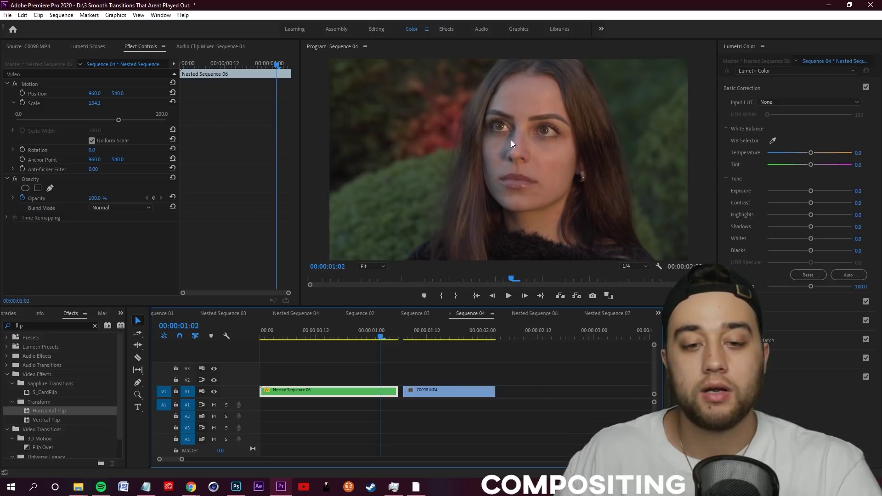
# Step: Flip C0098.MP4 horizontally in Sequence 04 and move it to V3, overlapping the end of Nested Sequence 06
pyautogui.moveTo(380, 337); pyautogui.dragTo(422, 349)
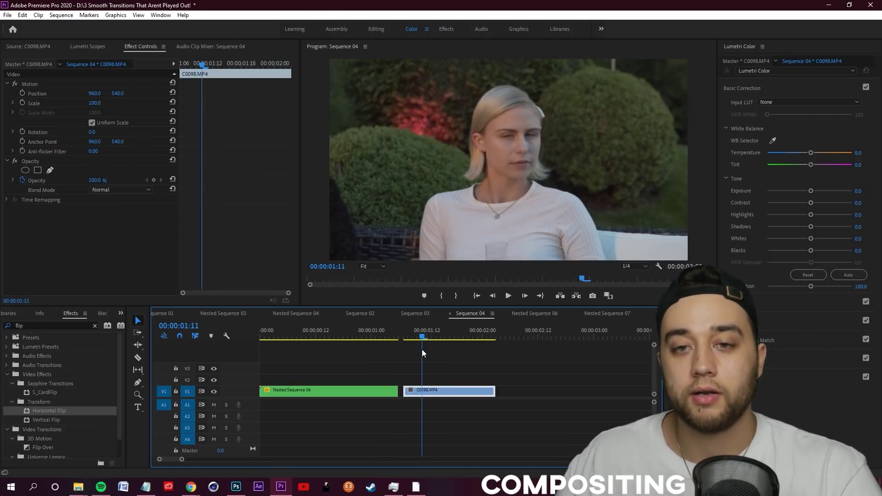
pyautogui.moveTo(37, 412); pyautogui.dragTo(420, 392)
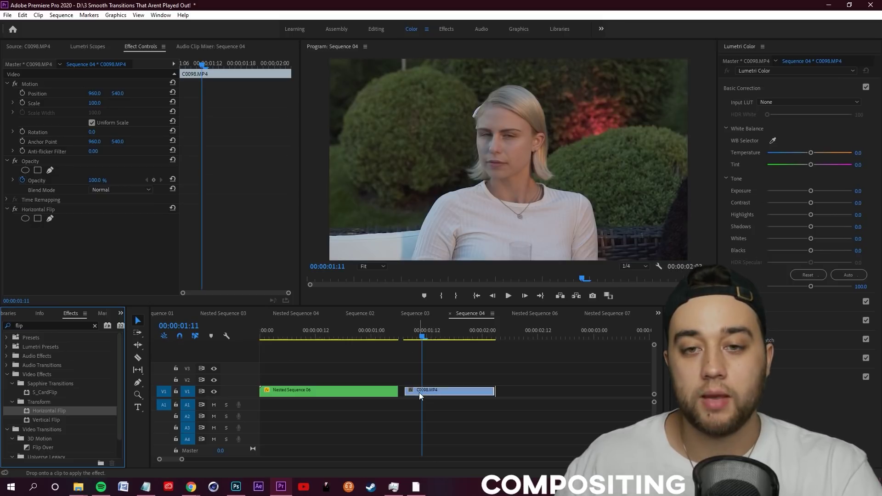
pyautogui.click(397, 337)
pyautogui.moveTo(397, 338); pyautogui.dragTo(373, 342)
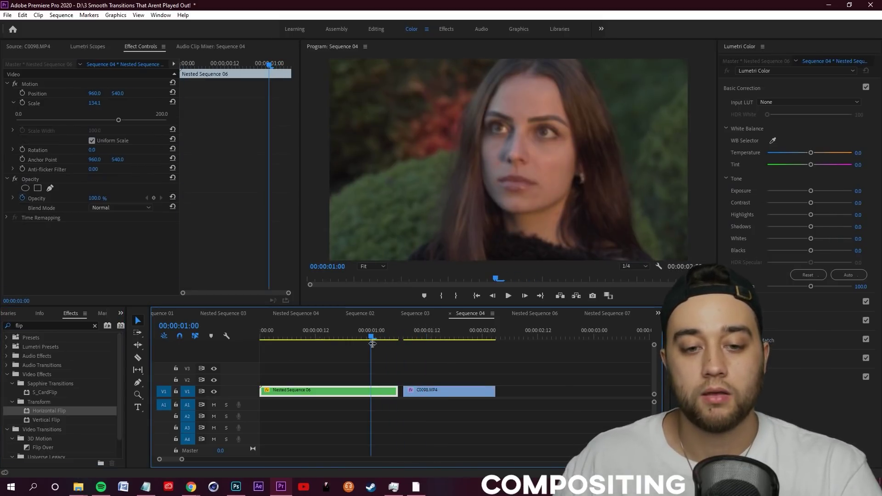
pyautogui.moveTo(419, 390); pyautogui.dragTo(418, 371)
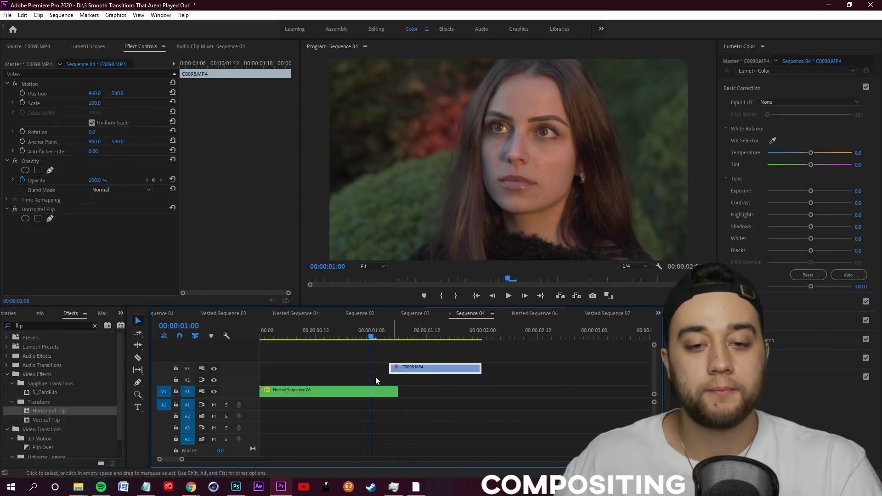
# Step: Split C0098.MP4 at 00:00:01:09, delete its first part and move the remainder back to start at 00:00:01:04
pyautogui.press('=')
pyautogui.moveTo(345, 338); pyautogui.dragTo(452, 342)
pyautogui.click(488, 369)
pyautogui.hotkey('ctrl', 'k')
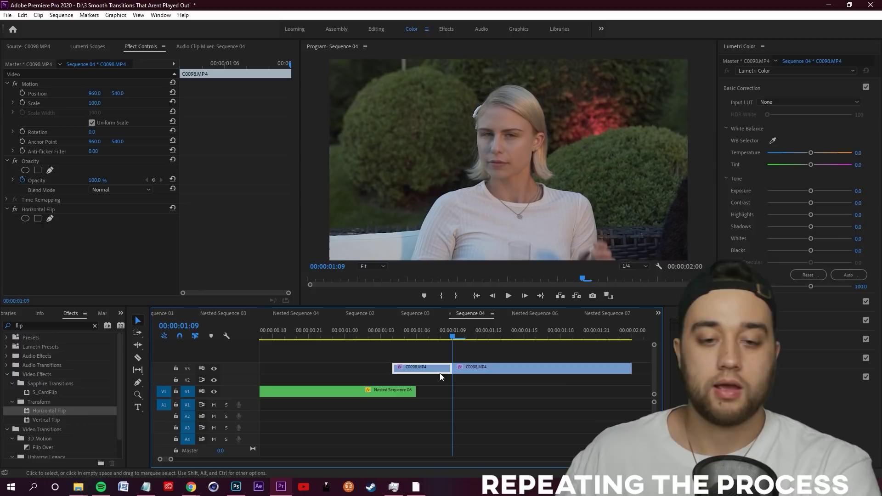
pyautogui.press('Delete')
pyautogui.moveTo(514, 370); pyautogui.dragTo(455, 372)
# Step: Set C0098.MP4's opacity to 40%, scale to 217 and position to 1164.3, 613.8, aligning its face with the portrait beneath
pyautogui.moveTo(452, 339); pyautogui.dragTo(385, 348)
pyautogui.click(406, 367)
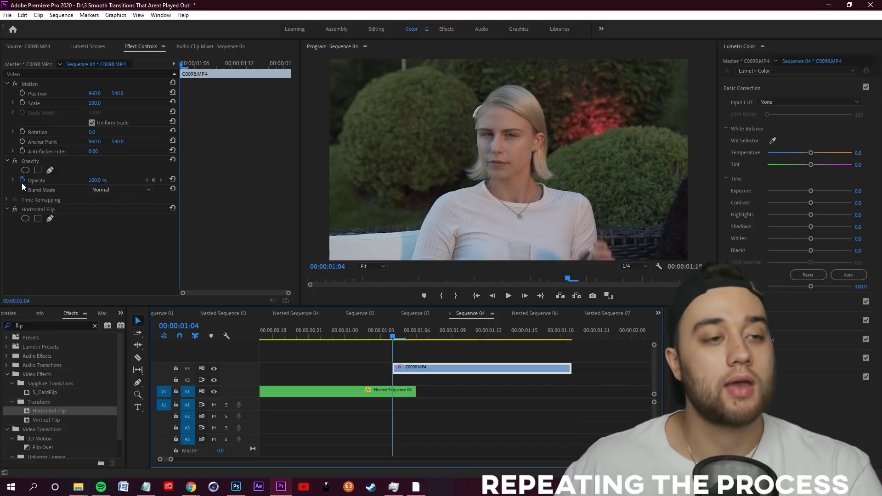
pyautogui.click(97, 180)
pyautogui.write('40')
pyautogui.press('Return')
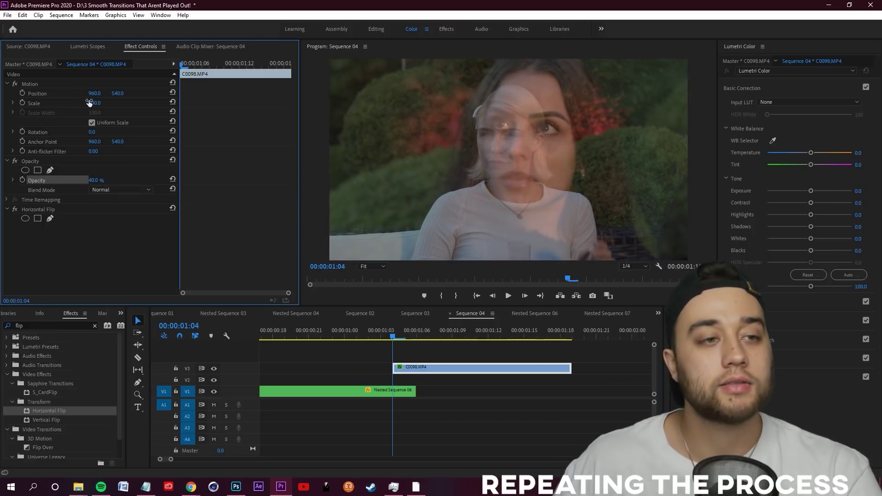
pyautogui.moveTo(94, 103); pyautogui.dragTo(116, 105)
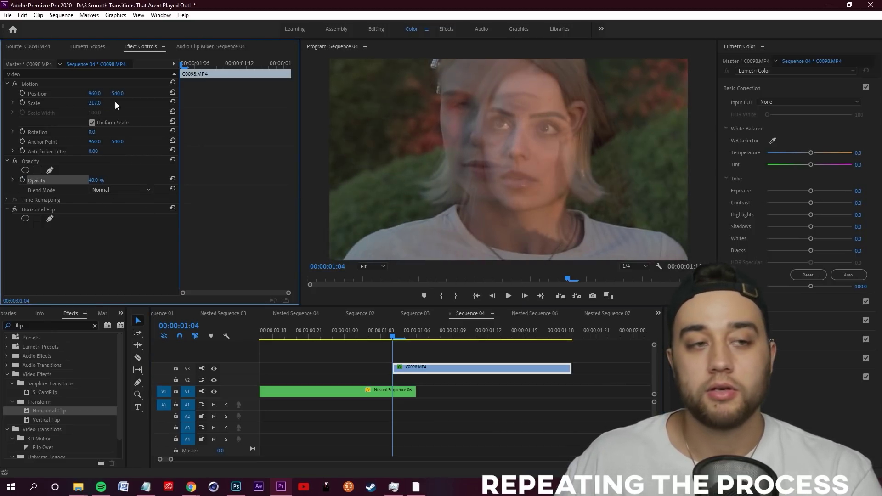
pyautogui.click(27, 85)
pyautogui.moveTo(442, 188); pyautogui.dragTo(535, 198)
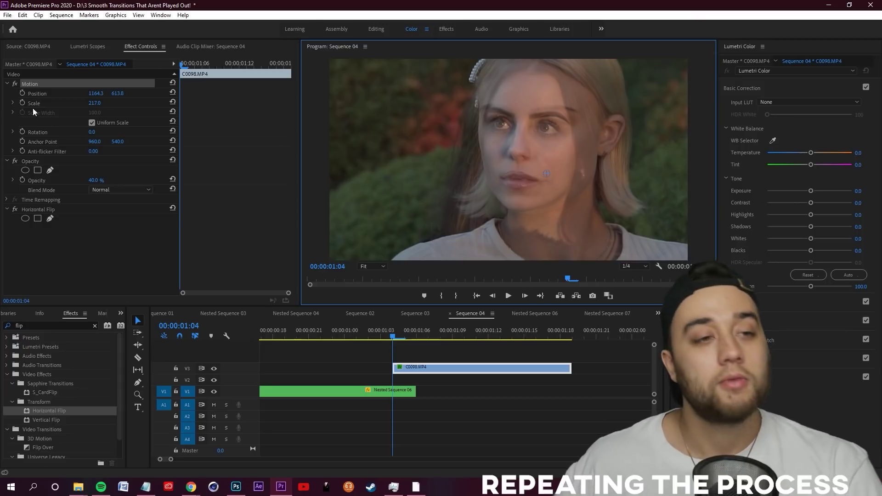
# Step: Set C0098.MP4's opacity back to 100%
pyautogui.click(95, 180)
pyautogui.write('100')
pyautogui.press('Return')
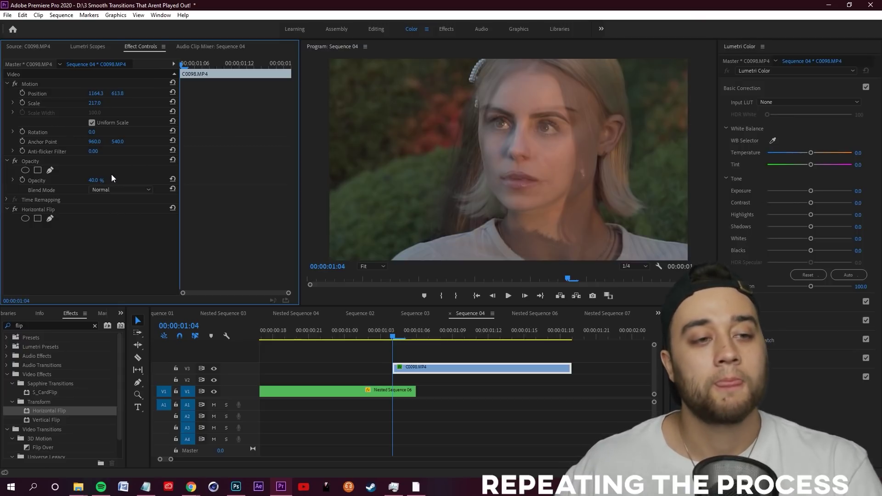
# Step: Draw a freeform opacity mask around the nose on C0098.MP4, using an enlarged preview to place its points
pyautogui.click(418, 371)
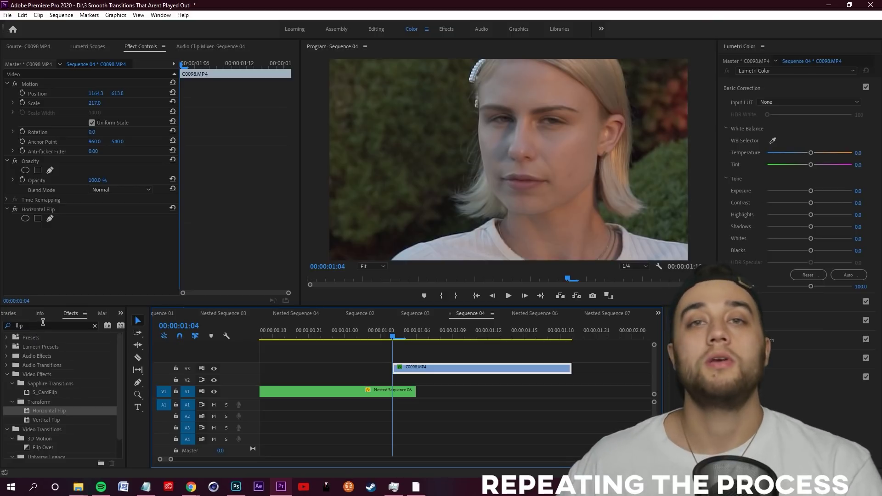
pyautogui.click(50, 171)
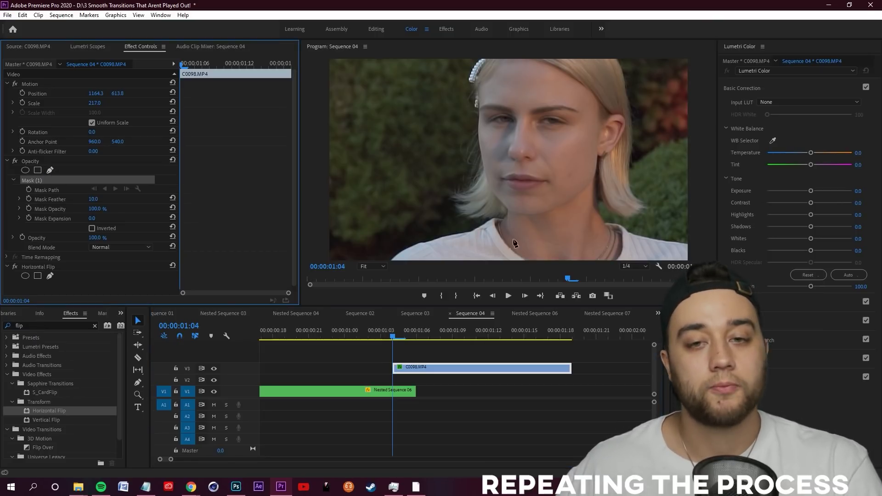
pyautogui.click(513, 116)
pyautogui.press('`')
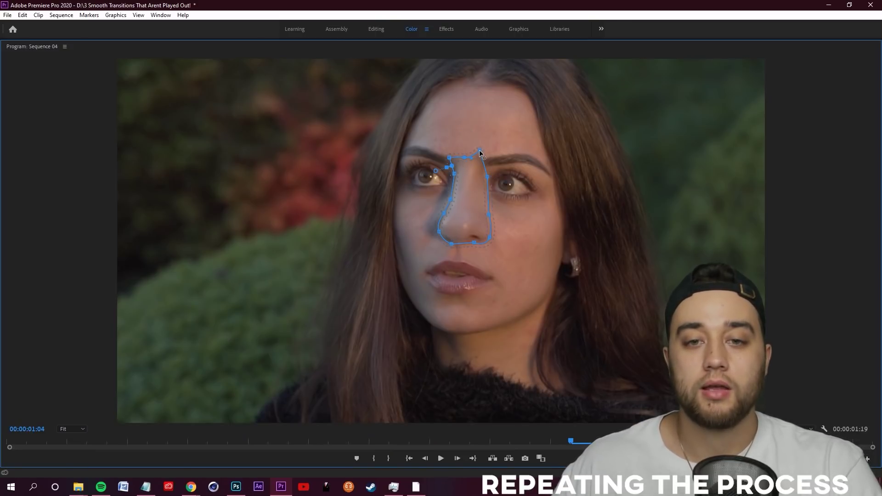
pyautogui.press('`')
pyautogui.click(552, 357)
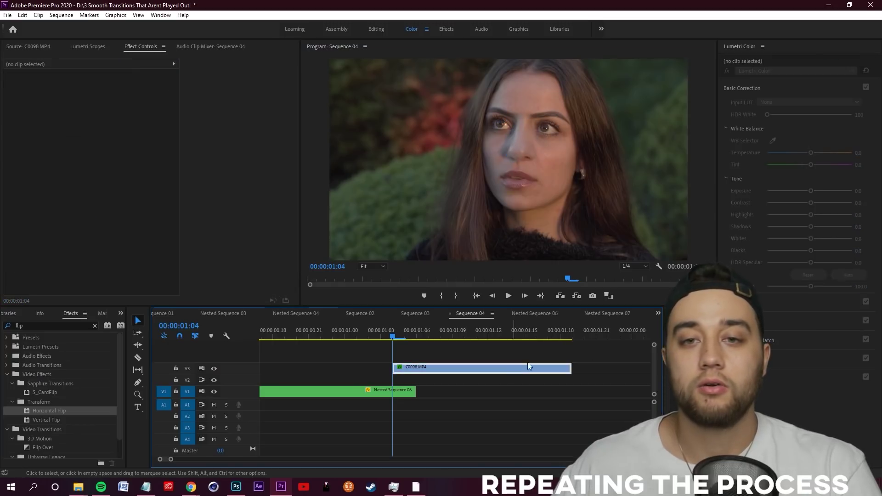
# Step: Set the nose mask's feather to 26.4 and C0098.MP4's Lumetri temperature to 38.4 to blend it with the face beneath
pyautogui.click(513, 370)
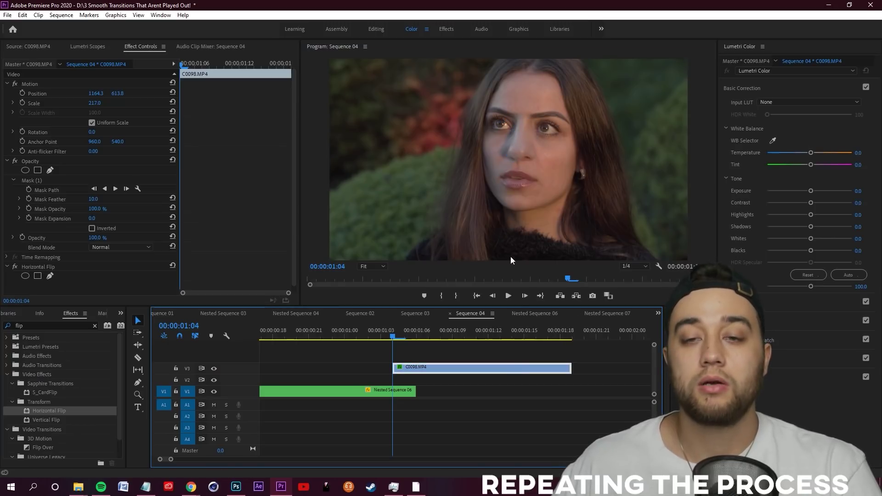
pyautogui.click(20, 199)
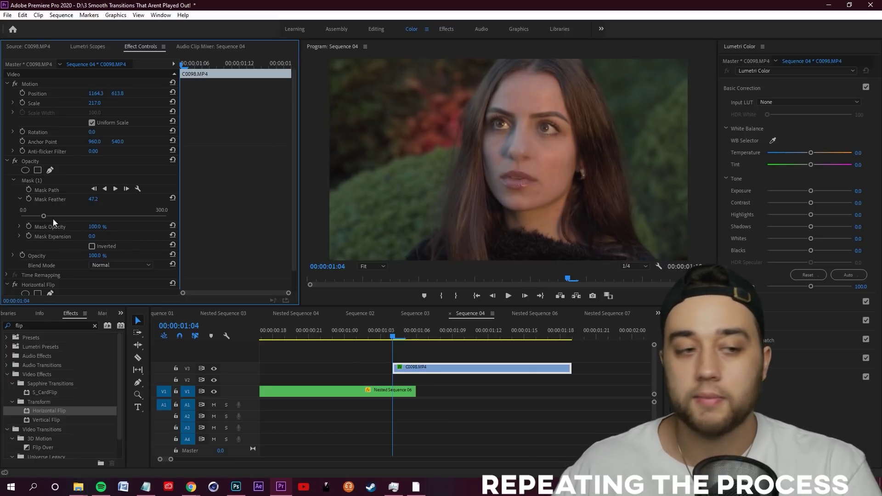
pyautogui.click(488, 213)
pyautogui.press('`')
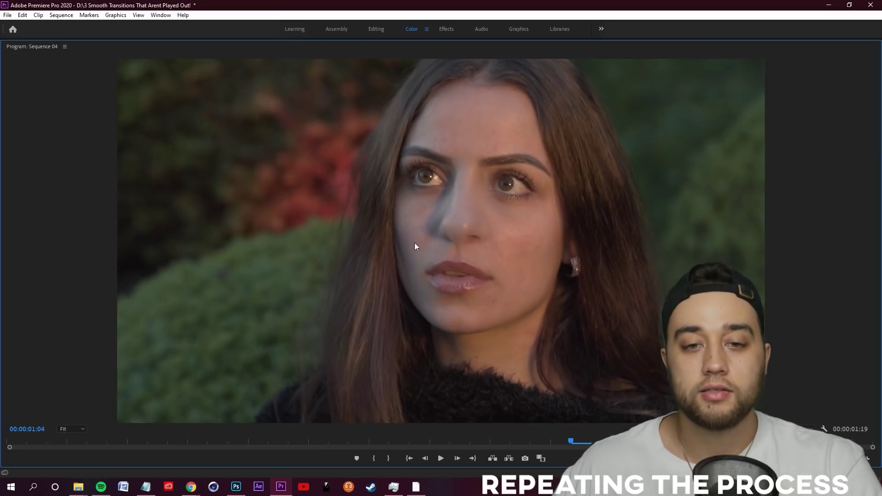
pyautogui.press('`')
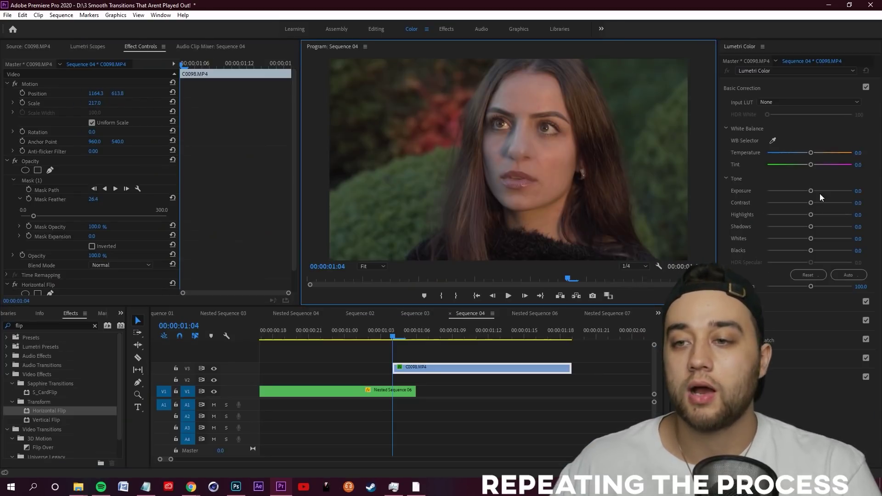
pyautogui.moveTo(811, 155)
pyautogui.mouseDown()
pyautogui.moveTo(820, 154)
pyautogui.moveTo(812, 154)
pyautogui.mouseUp()
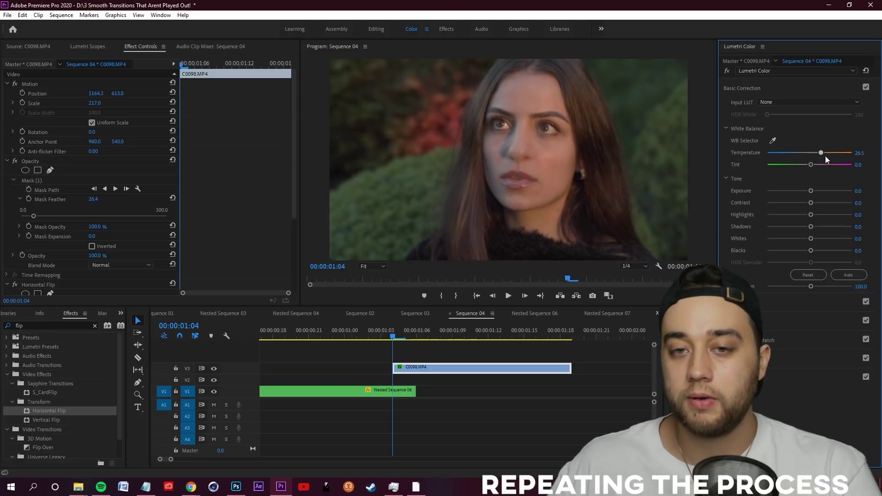
pyautogui.click(557, 160)
# Step: Split C0098.MP4 on V3 at the point where Nested Sequence 06 ends
pyautogui.press('c')
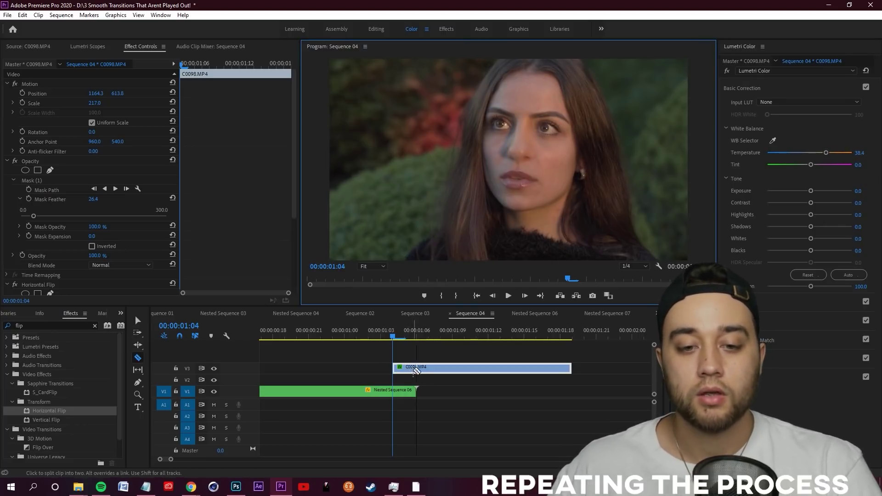
pyautogui.click(416, 368)
pyautogui.press('v')
pyautogui.rightClick(445, 370)
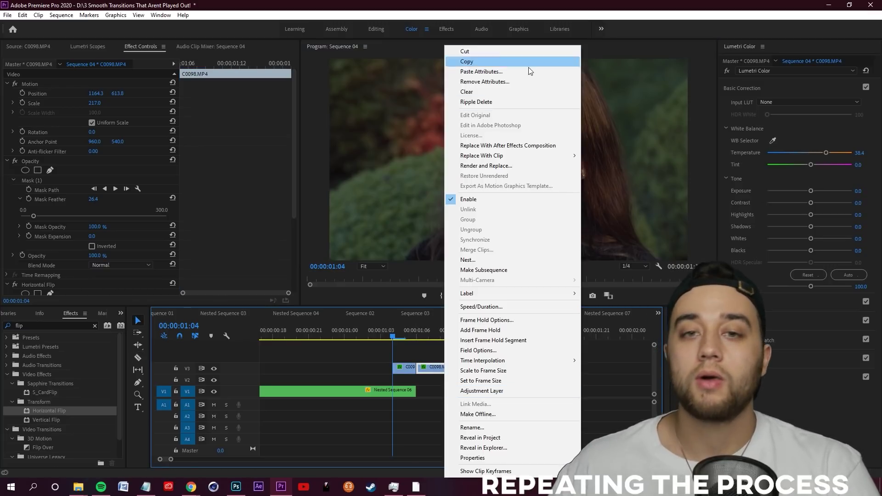
pyautogui.click(435, 369)
# Step: Delete the opacity mask from the second part of C0098.MP4 so the full frame shows
pyautogui.moveTo(397, 334); pyautogui.dragTo(424, 335)
pyautogui.click(454, 370)
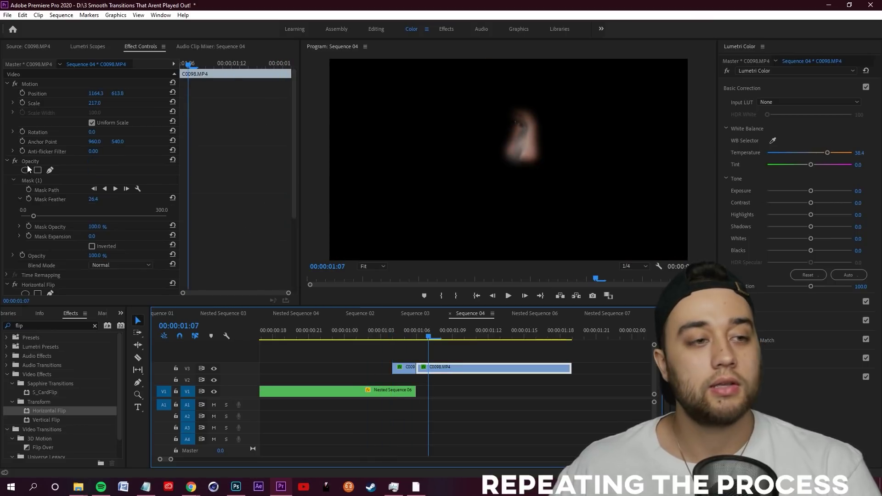
pyautogui.click(36, 182)
pyautogui.press('Delete')
# Step: Play and scrub through the transition from Nested Sequence 06 into C0098.MP4, starting at 00:00:00:22
pyautogui.moveTo(412, 330); pyautogui.dragTo(321, 340)
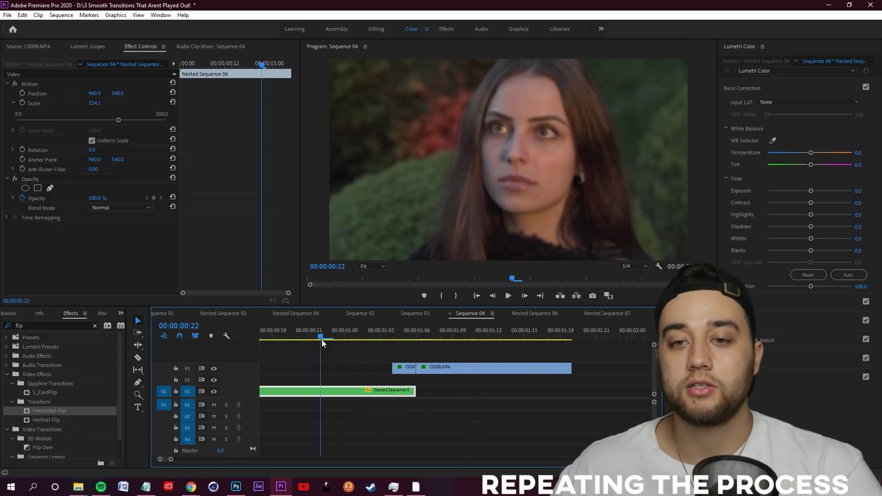
pyautogui.press('space')
pyautogui.moveTo(518, 340); pyautogui.dragTo(387, 349)
pyautogui.click(399, 368)
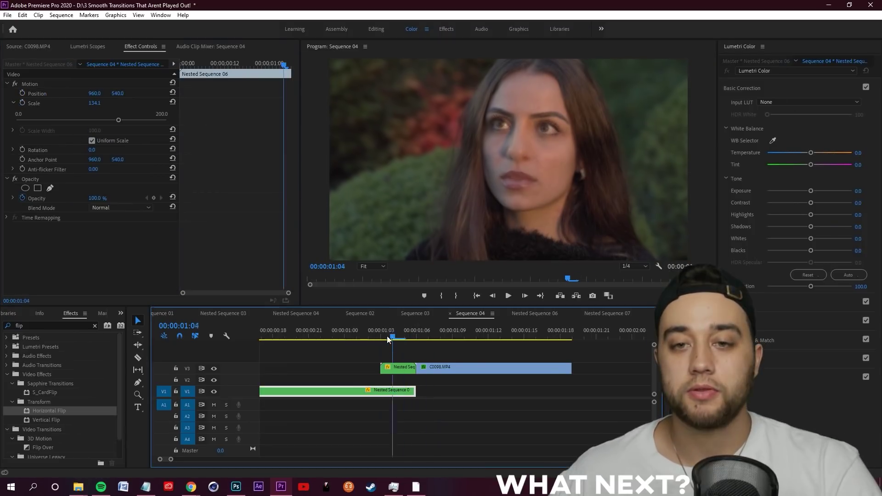
pyautogui.moveTo(382, 335)
pyautogui.mouseDown()
pyautogui.moveTo(402, 330)
pyautogui.moveTo(374, 330)
pyautogui.moveTo(403, 332)
pyautogui.moveTo(383, 329)
pyautogui.mouseUp()
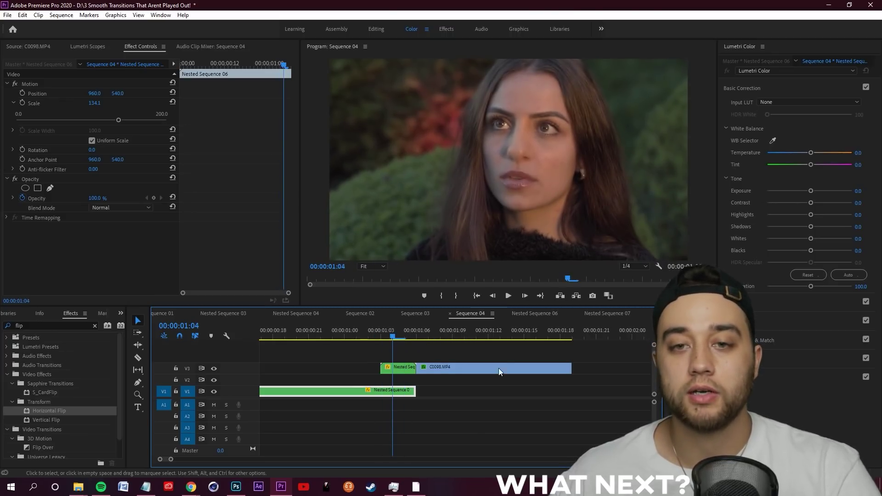